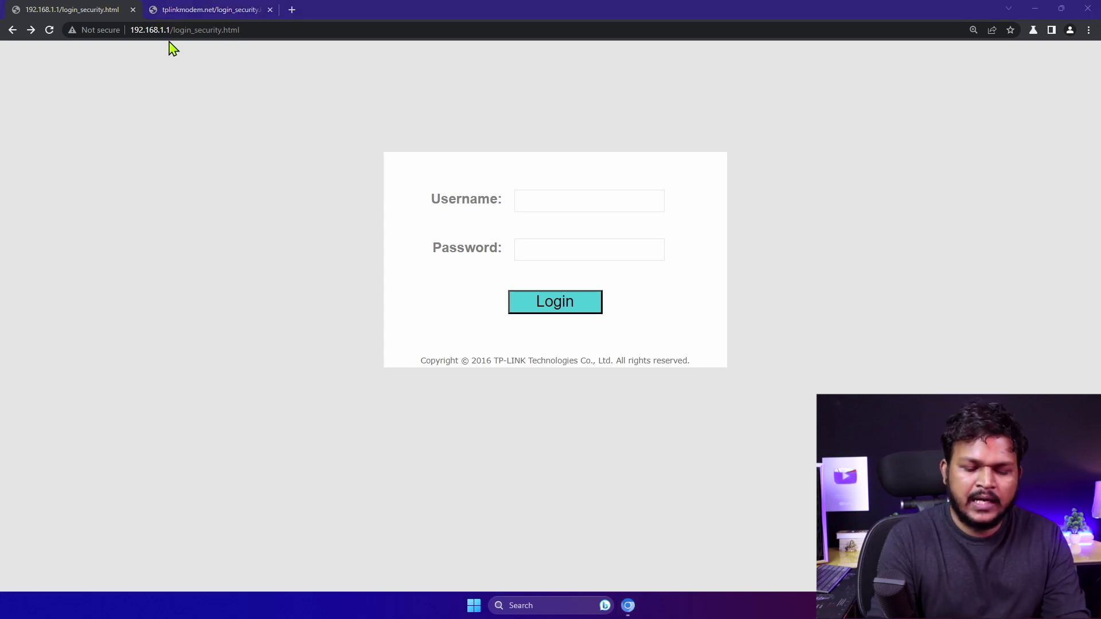
Bring up the Windows Run box while the TP-Link login page stays open
key("super+r")
Run ncpa.cpl and open the Ethernet adapter's status and properties
type("ncpa.cpl")
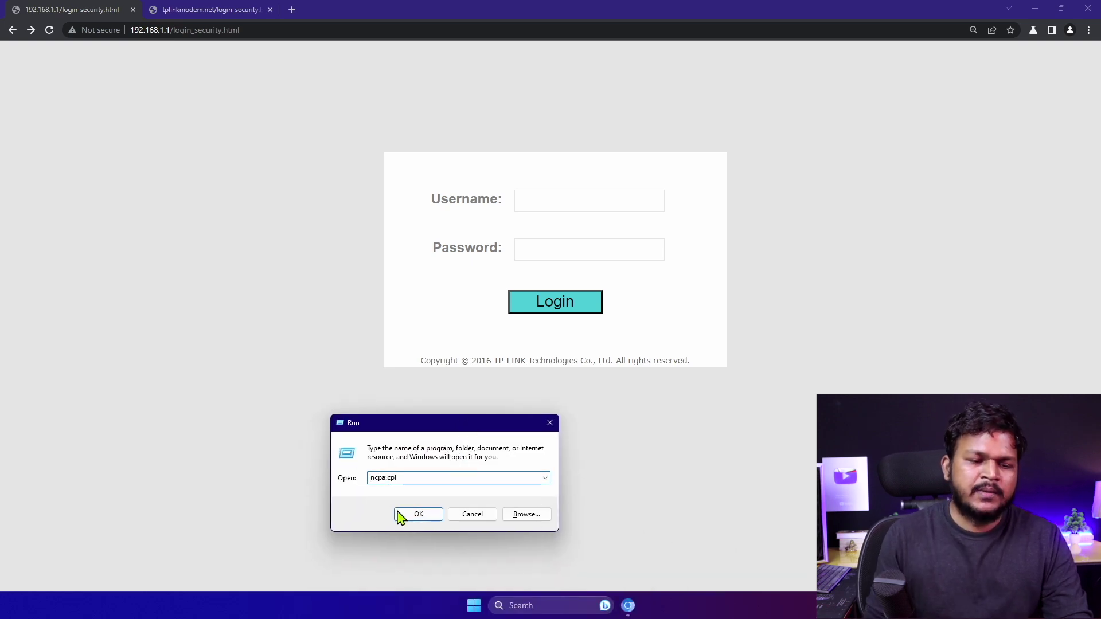
left_click(423, 519)
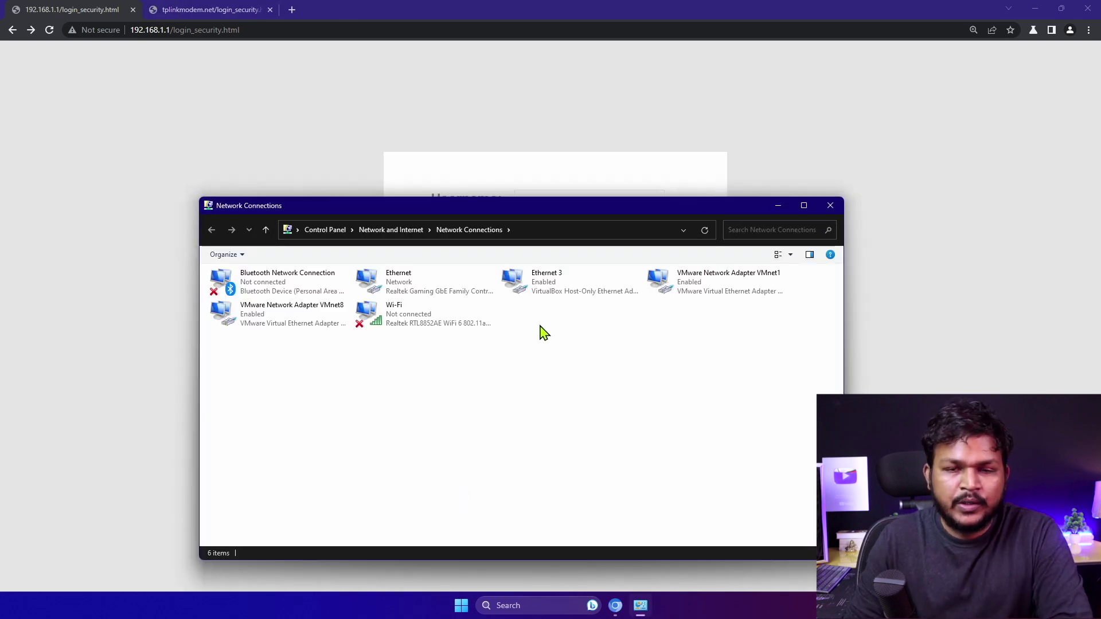
left_click(412, 287)
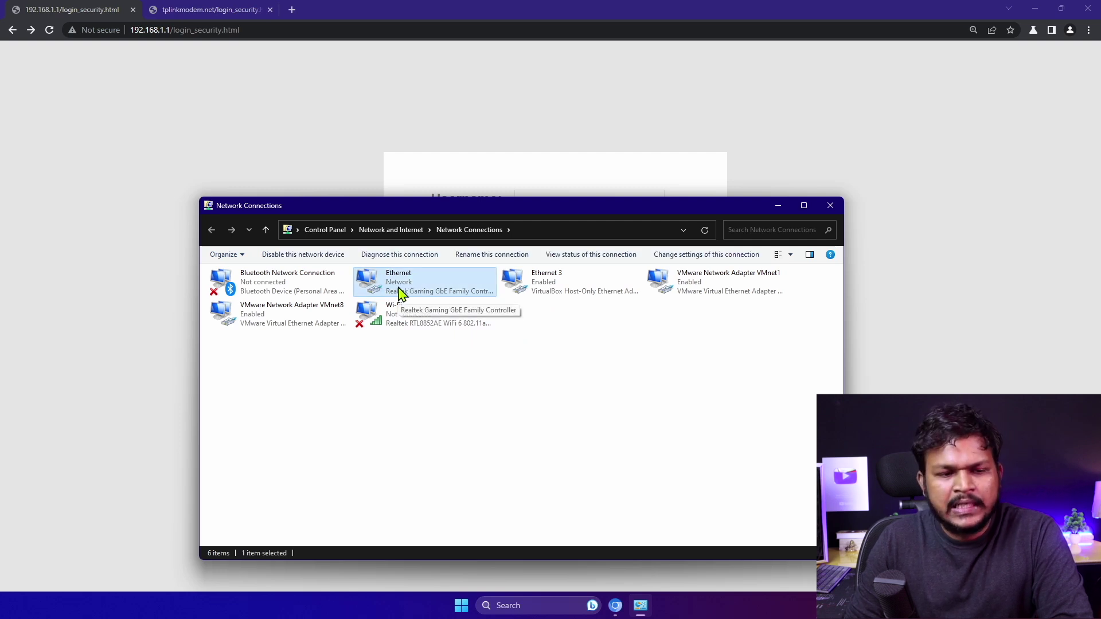
double_click(400, 291)
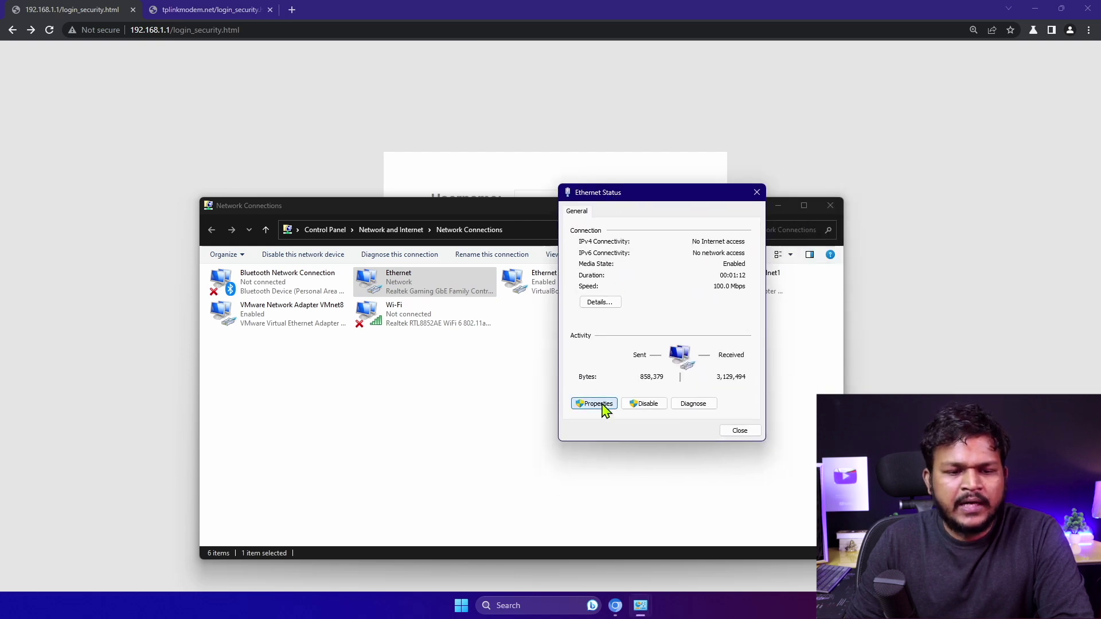
left_click(595, 403)
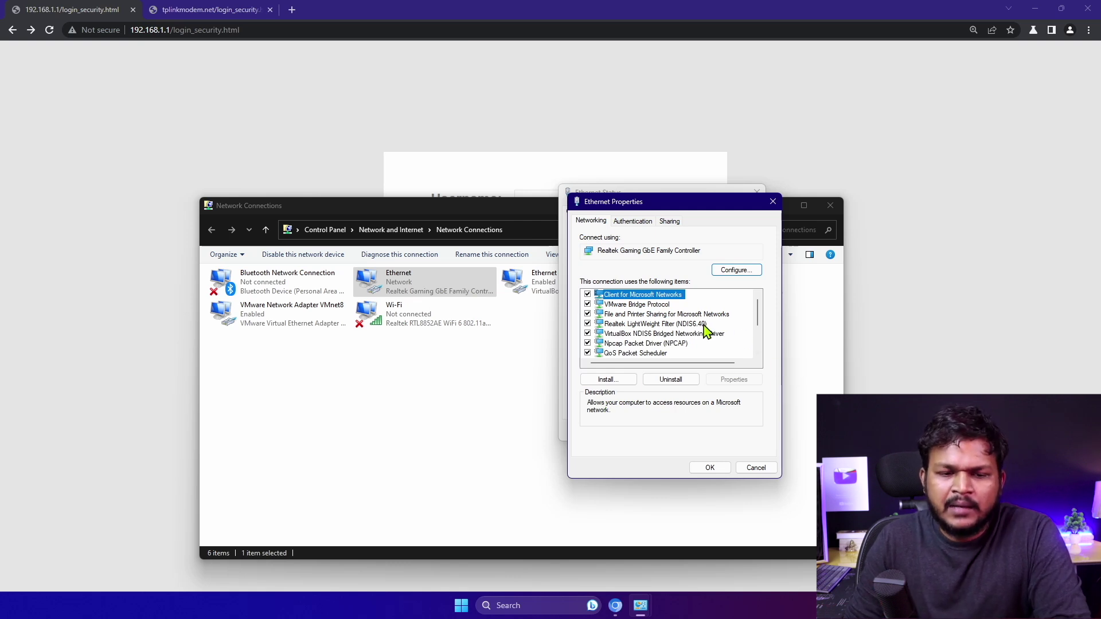
Check that TCP/IPv4 obtains its address automatically, then close the properties without changes
left_click(651, 344)
scroll(659, 350, "down", 2)
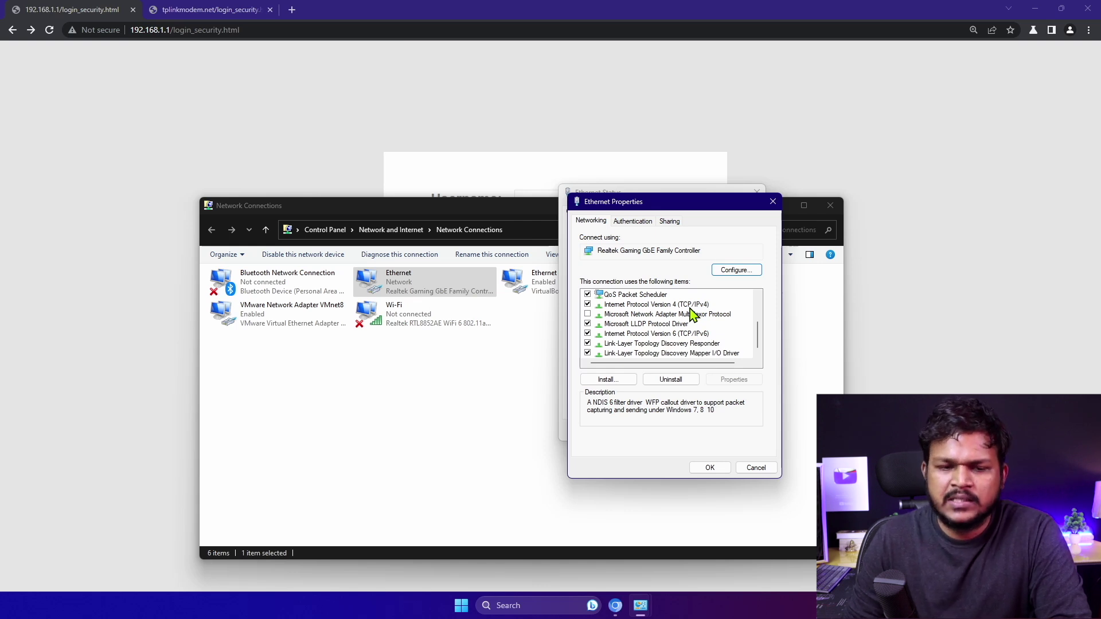
left_click(690, 306)
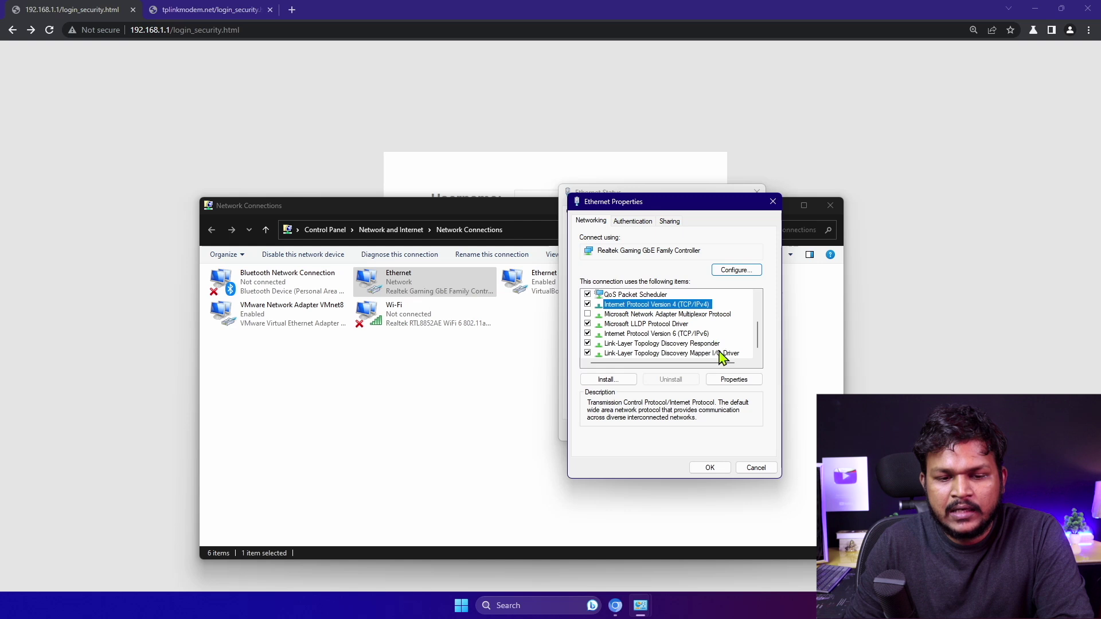
left_click(732, 380)
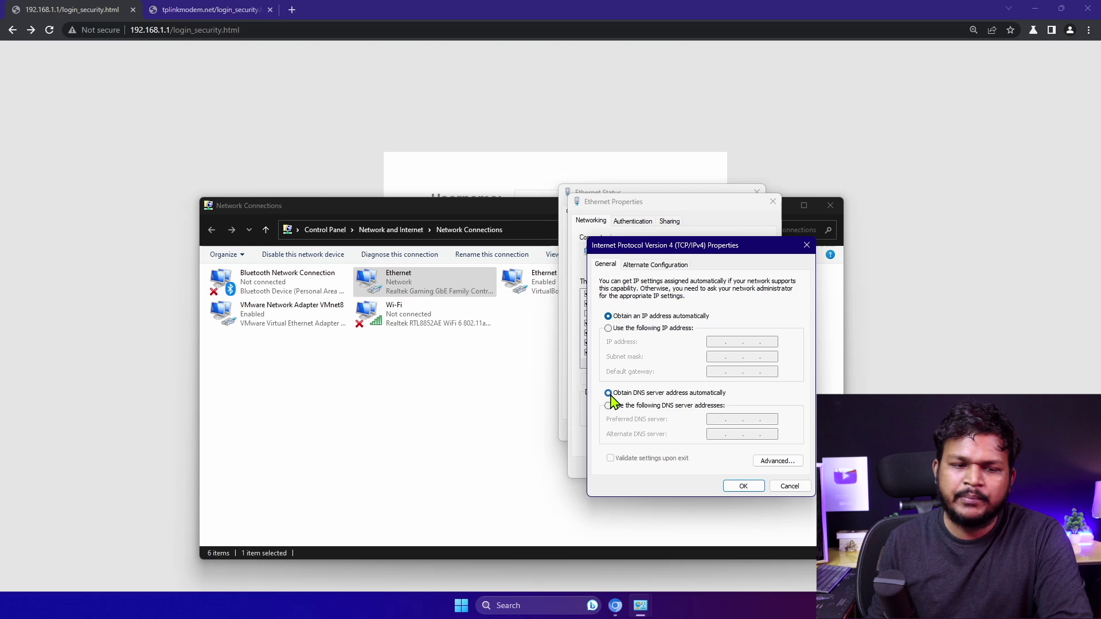
left_click(790, 486)
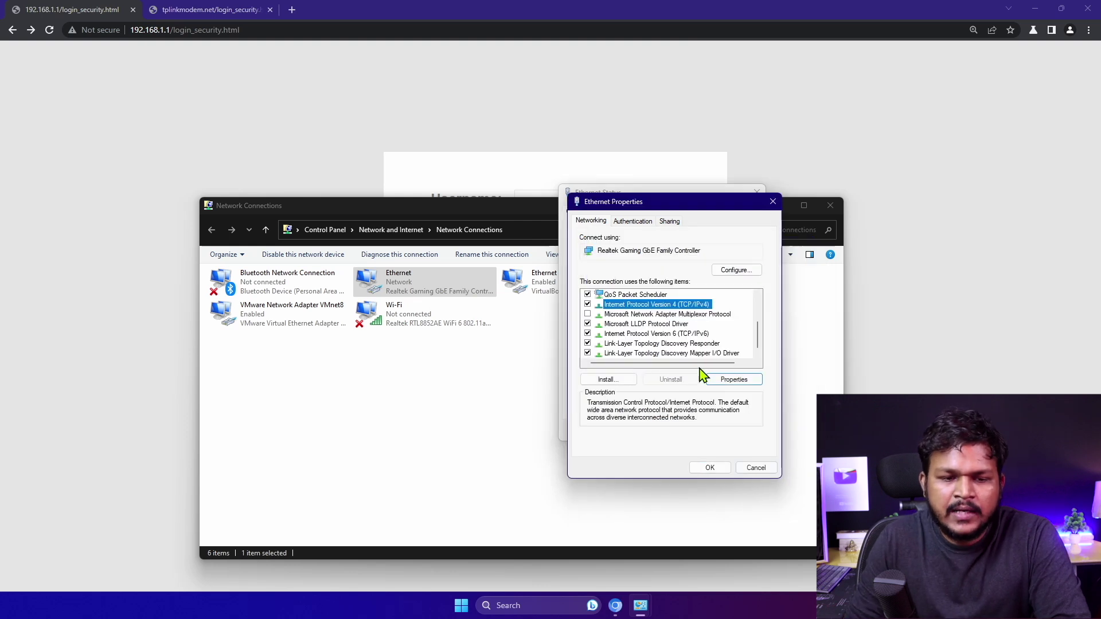
double_click(672, 306)
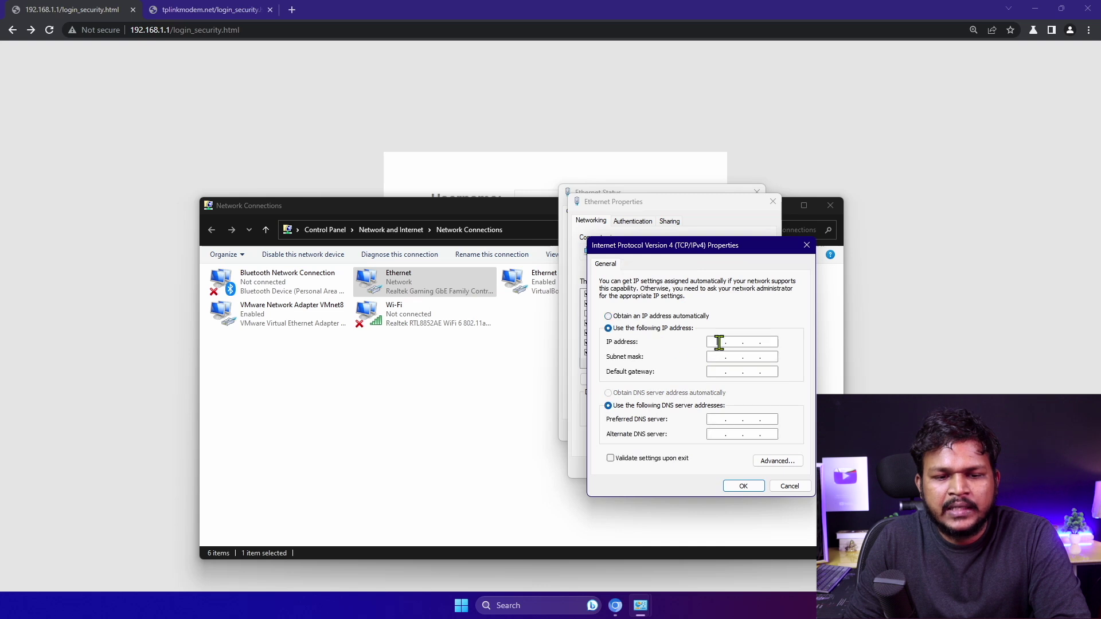
left_click(784, 485)
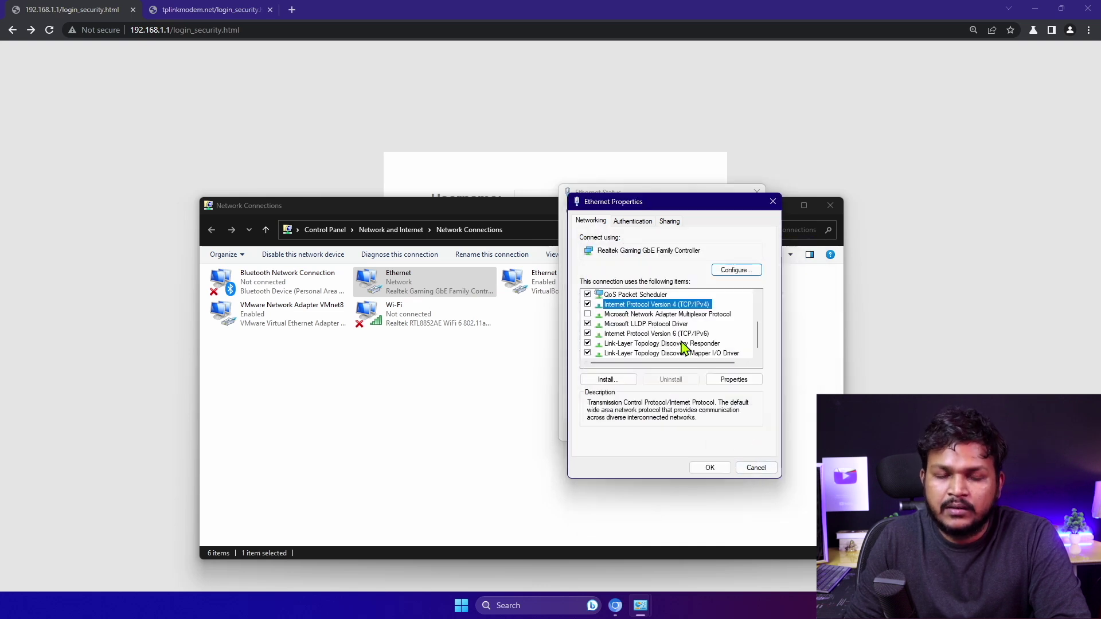
left_click(756, 469)
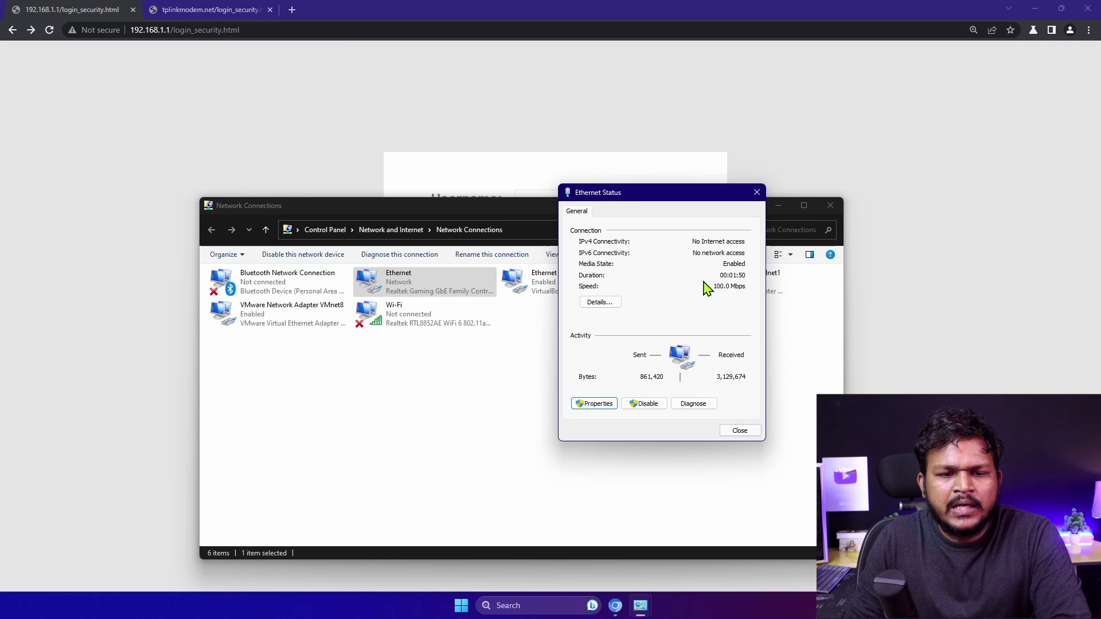
Confirm Ethernet details show IPv4 192.168.1.100 and gateway 192.168.1.1, then close both windows
left_click(611, 308)
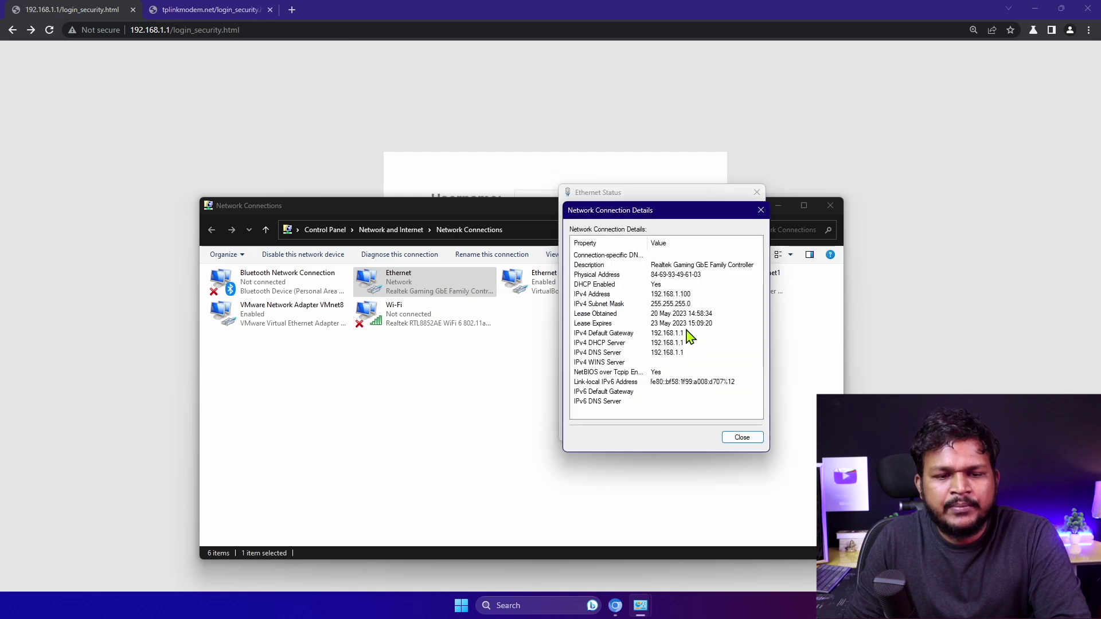
left_click(680, 295)
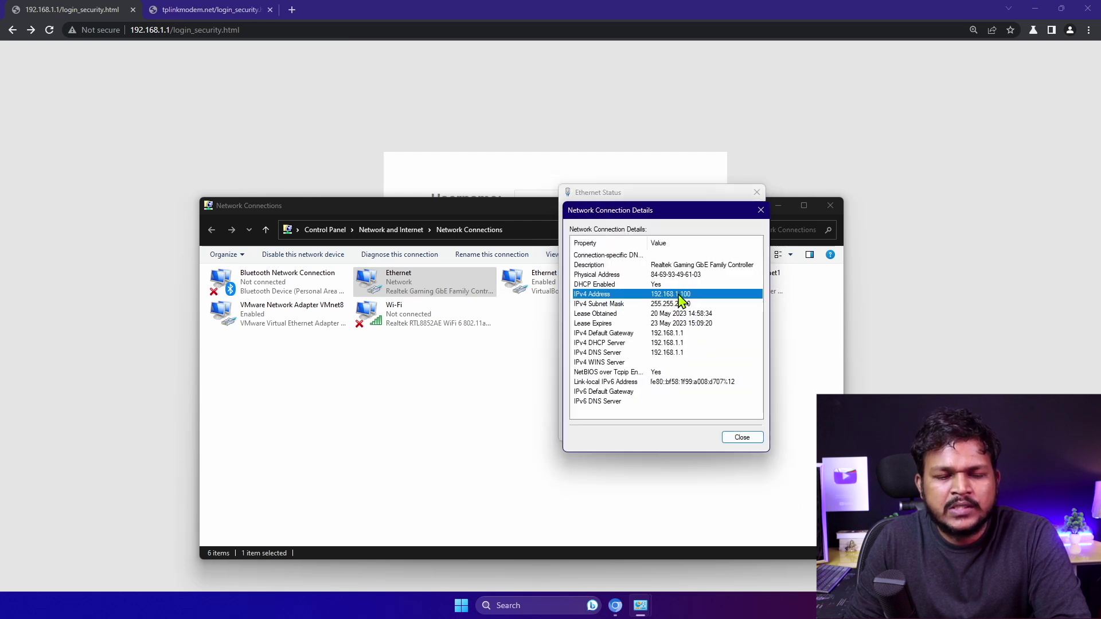
left_click(611, 334)
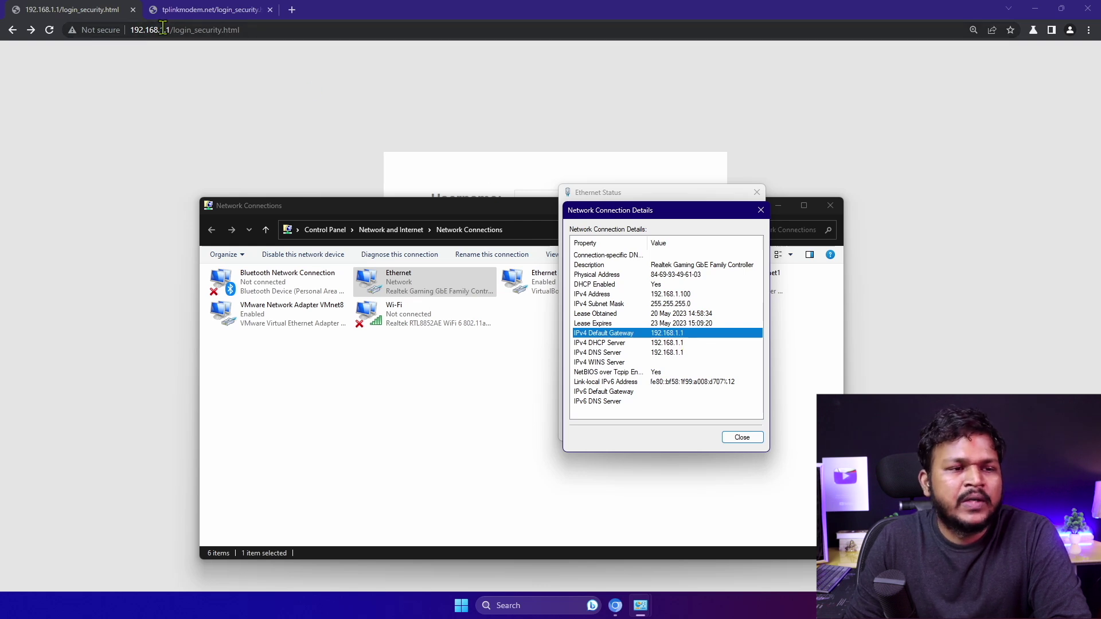
left_click(665, 294)
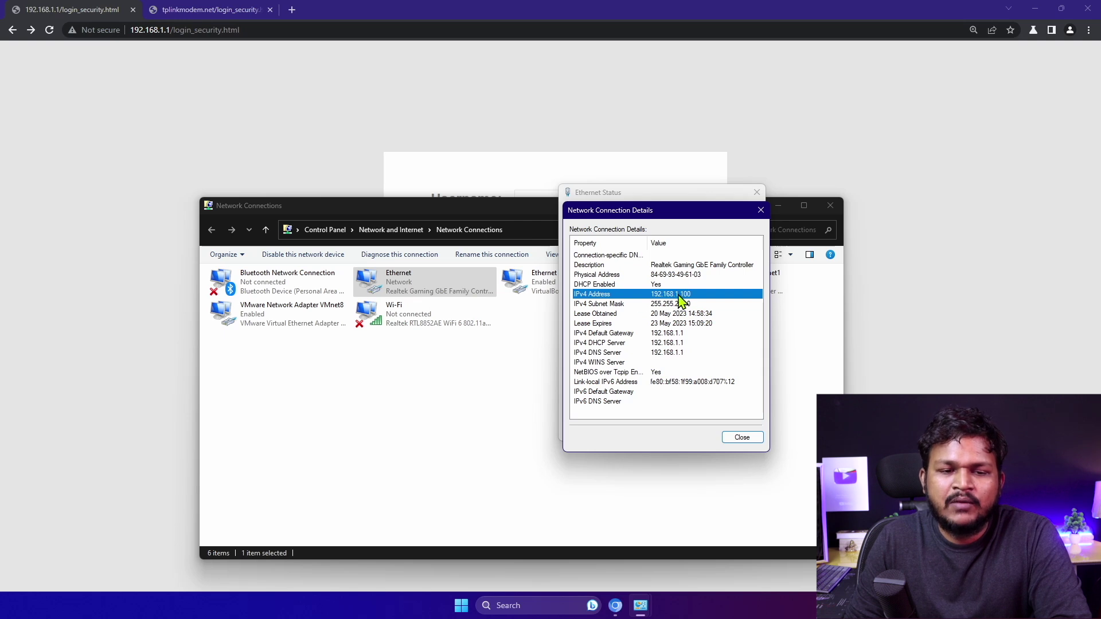
left_click(760, 211)
left_click(757, 192)
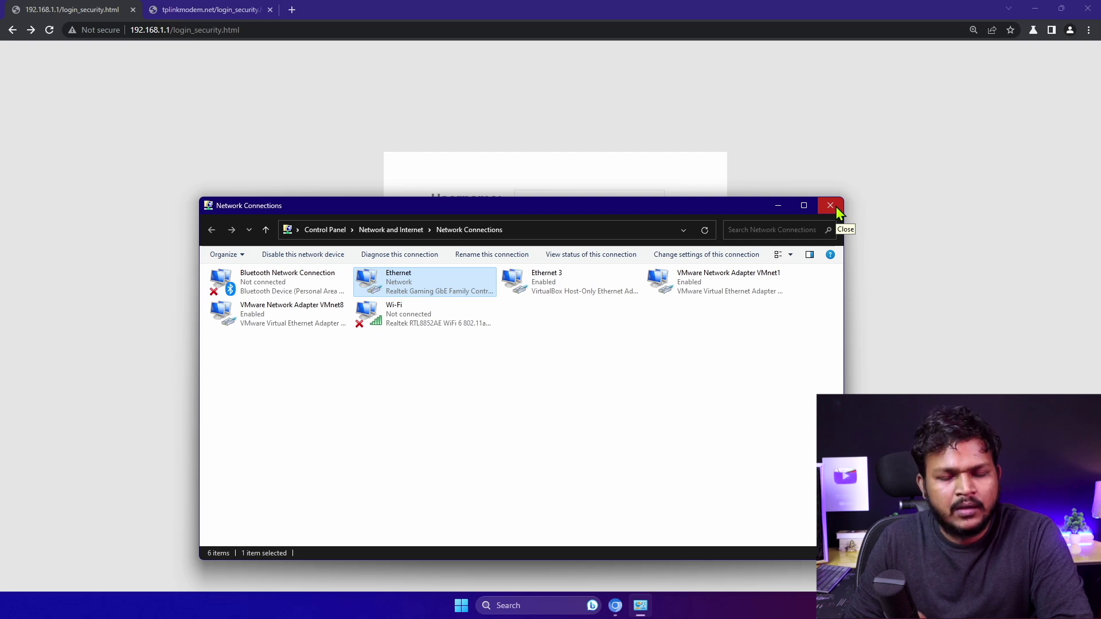
Close Network Connections and the duplicate tplinkmodem.net browser tab
left_click(835, 207)
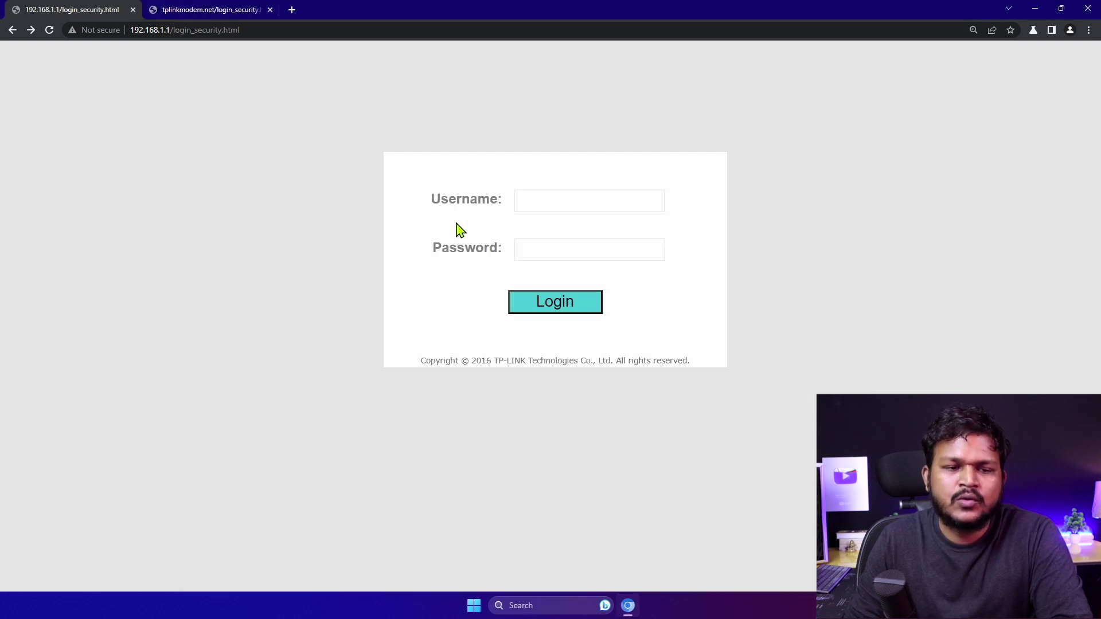
left_click(192, 10)
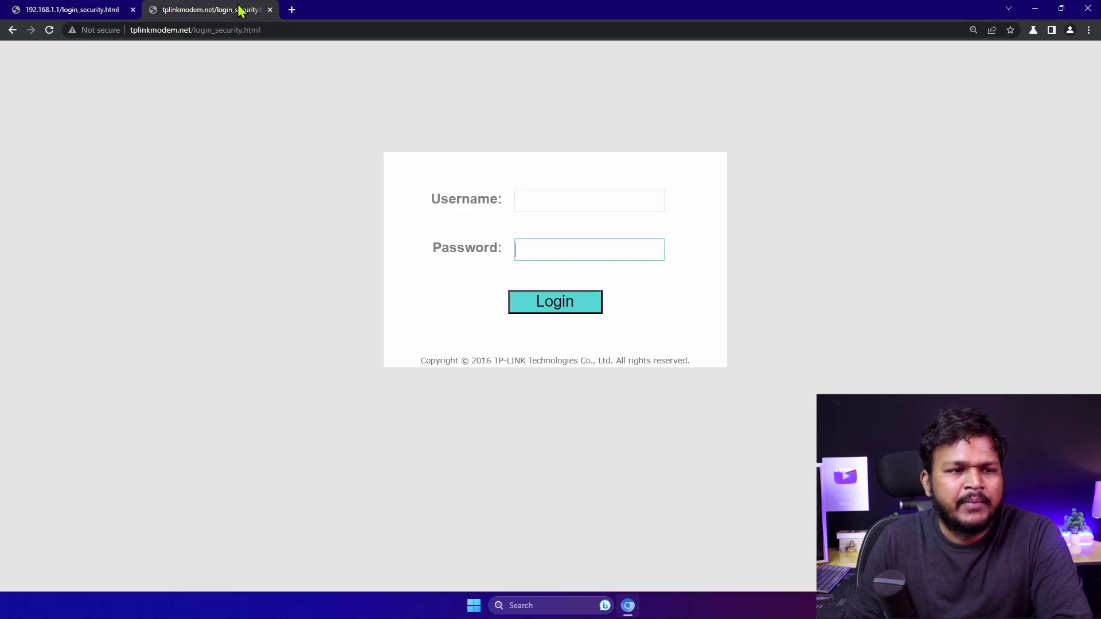
left_click(270, 9)
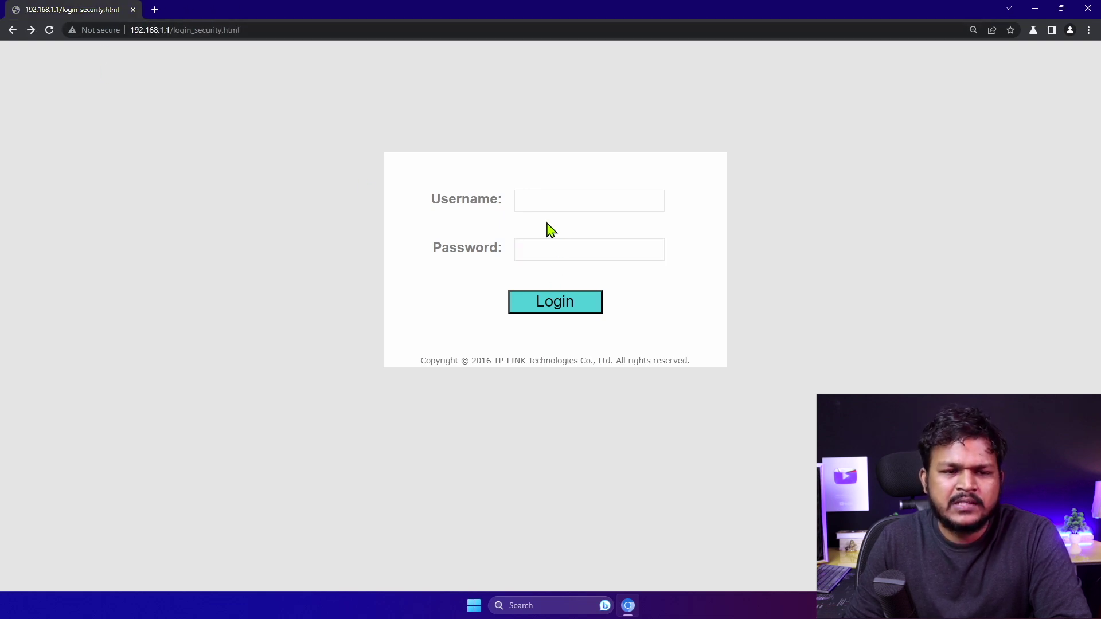
Log in to the router as admin with the account password
left_click(539, 202)
type("adm")
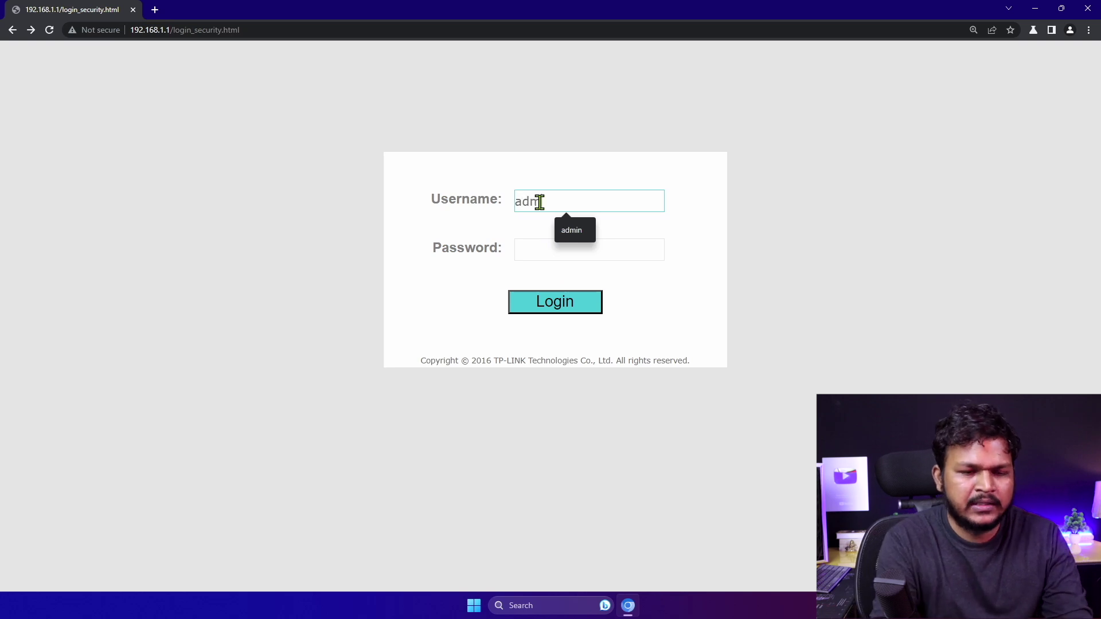
type("in")
key("Return")
key("Return")
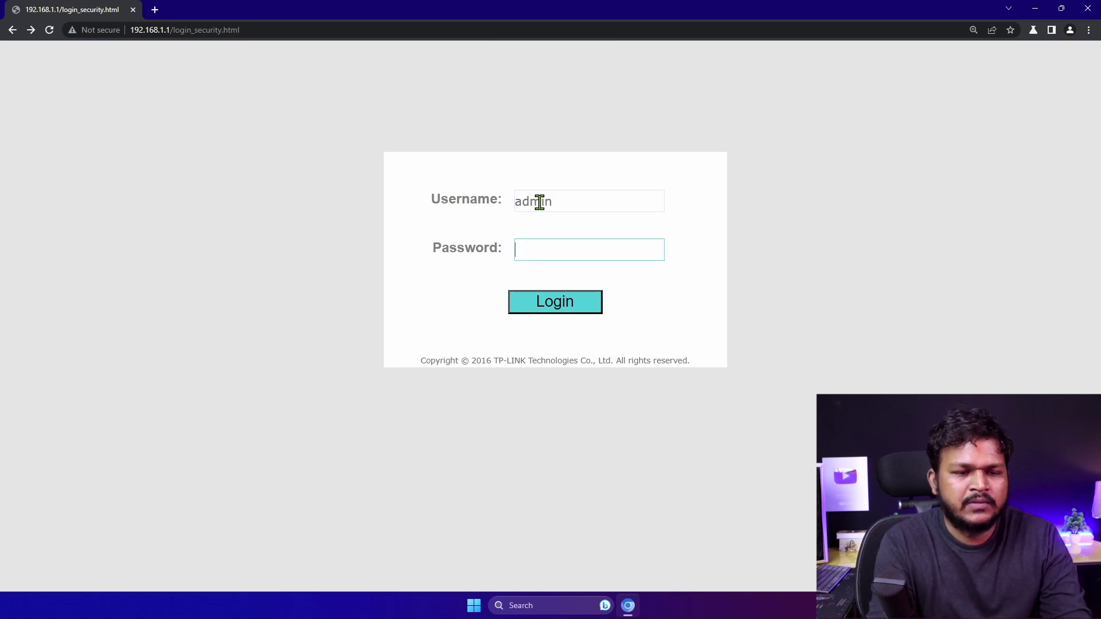
type("**************************")
key("Return")
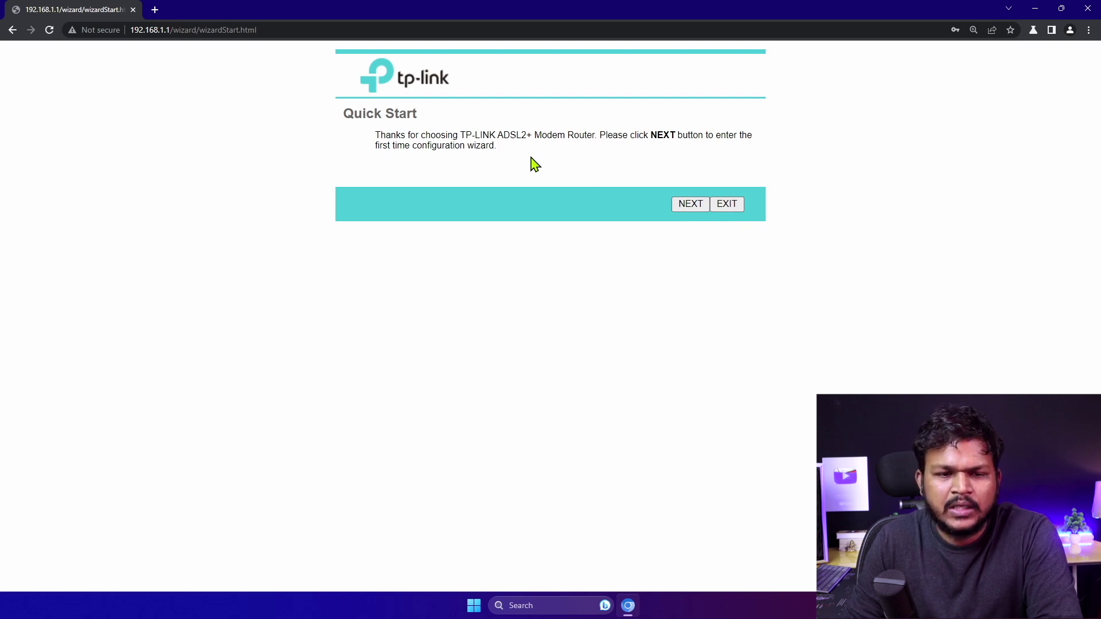
Start the Quick Start wizard and set the time zone to GMT+05:30 New Delhi
left_click(688, 206)
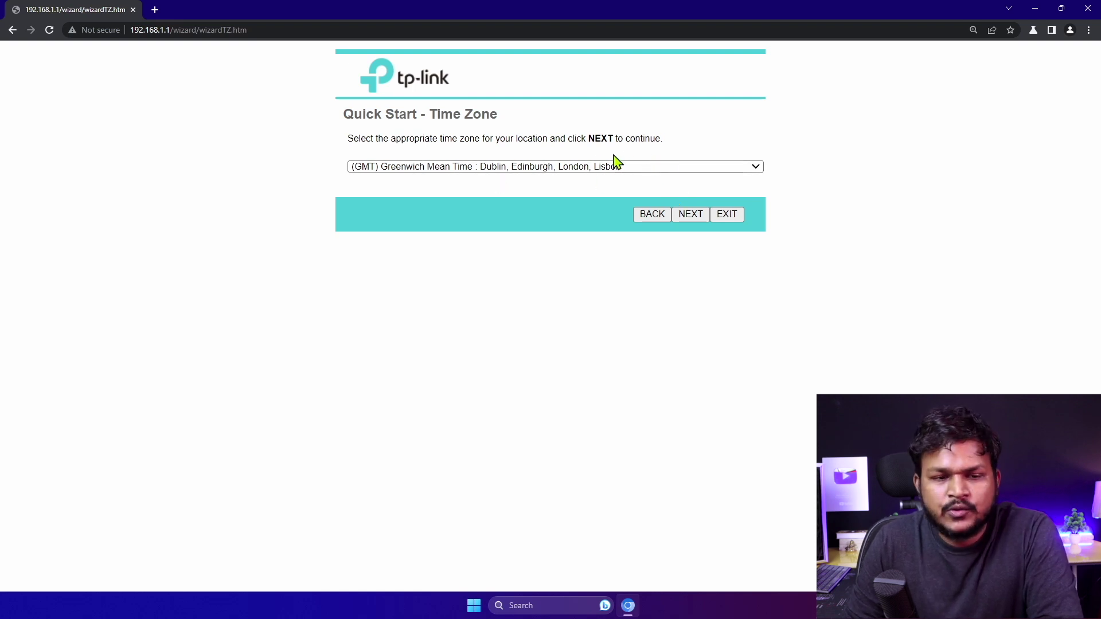
left_click(563, 166)
scroll(551, 344, "down", 3)
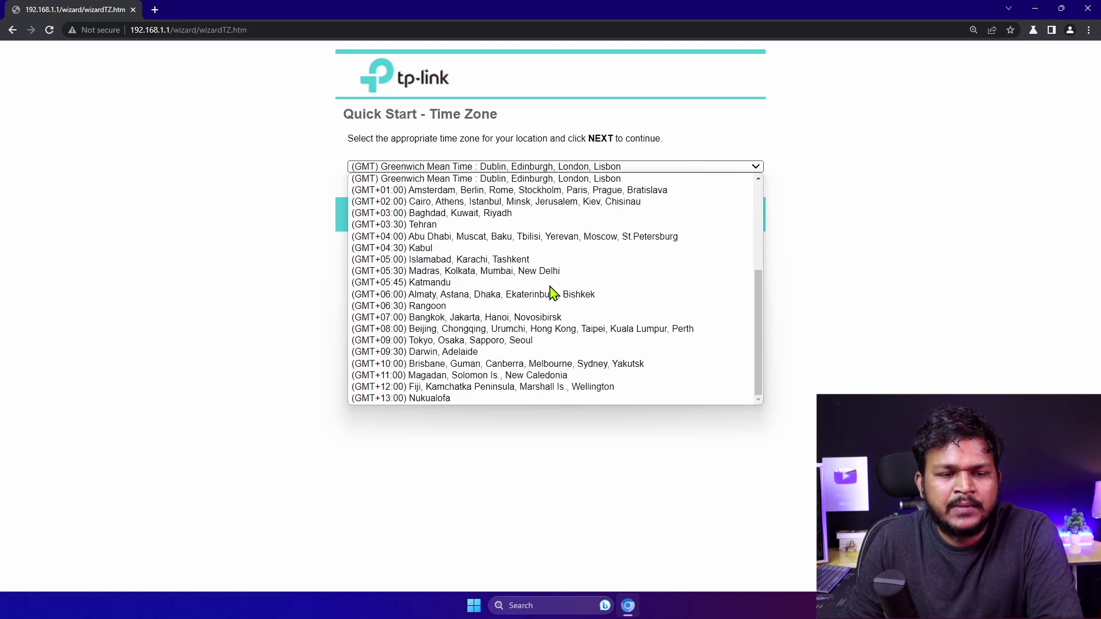
left_click(504, 273)
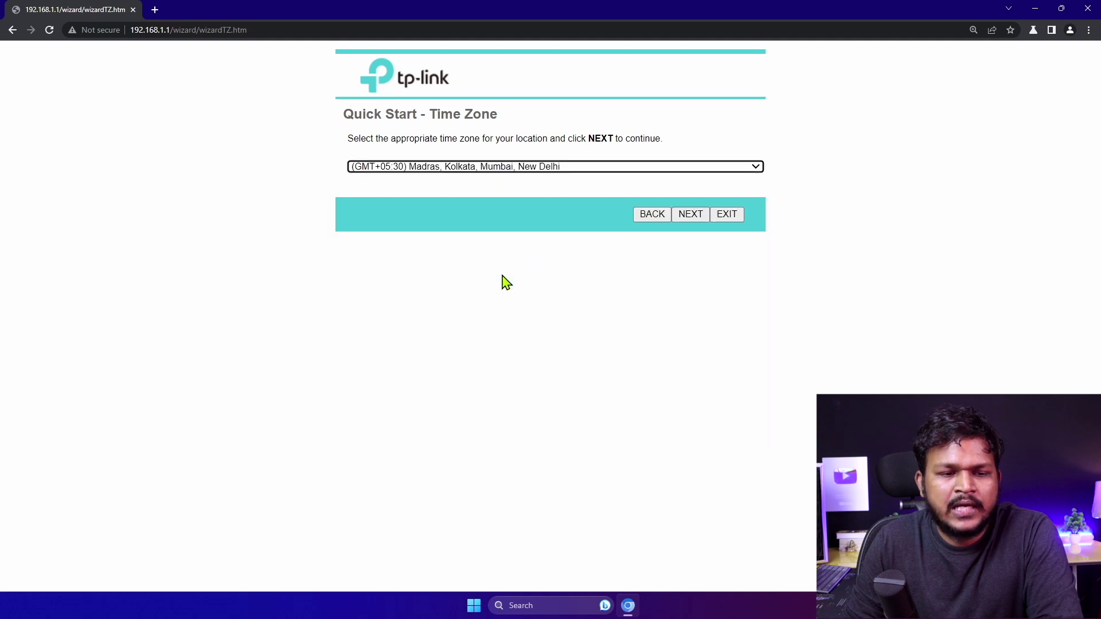
left_click(686, 218)
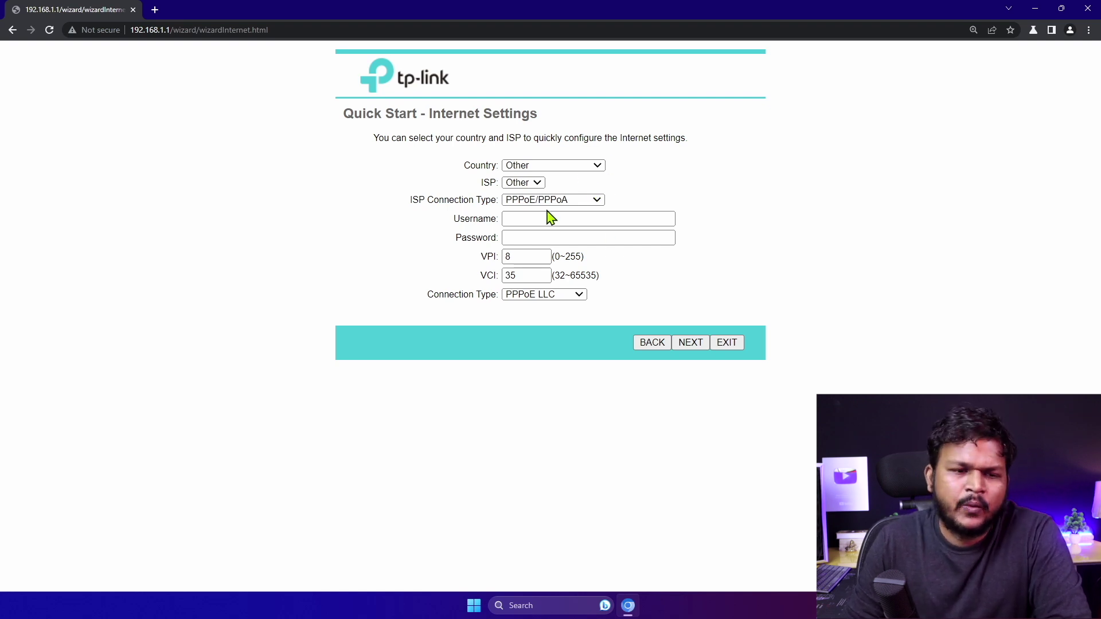
Set the ISP connection type to Dynamic IP Address
left_click(515, 201)
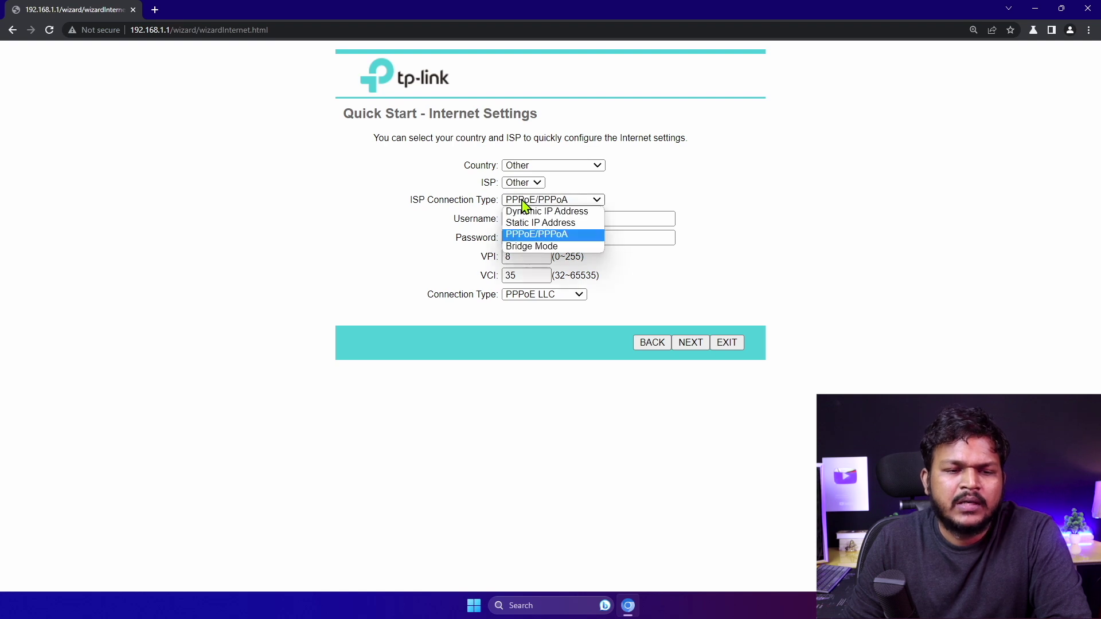
left_click(539, 211)
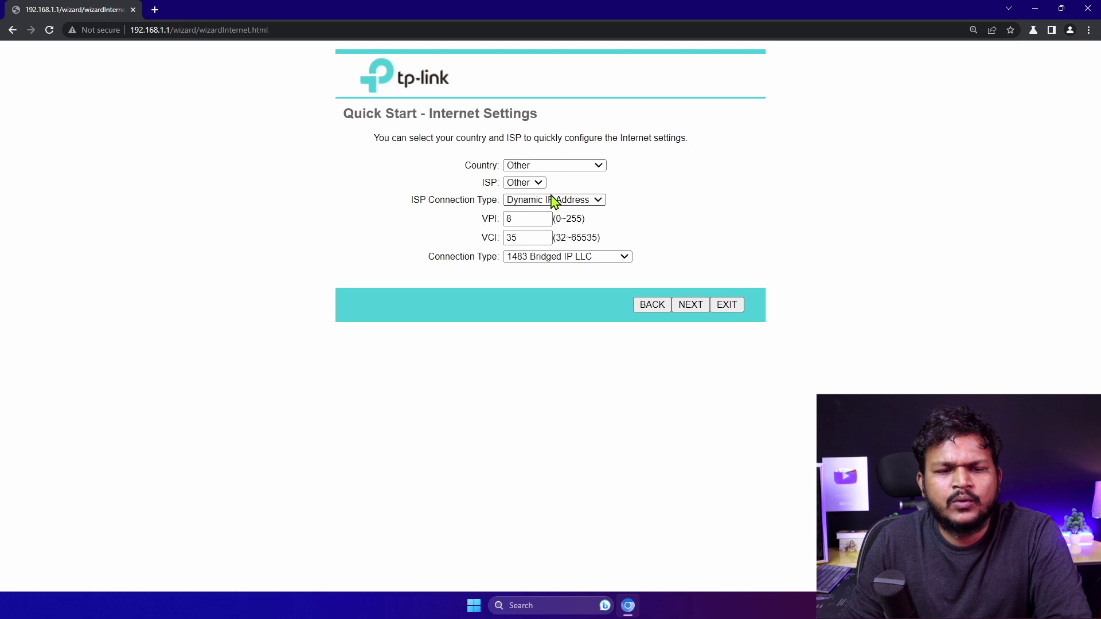
left_click(691, 306)
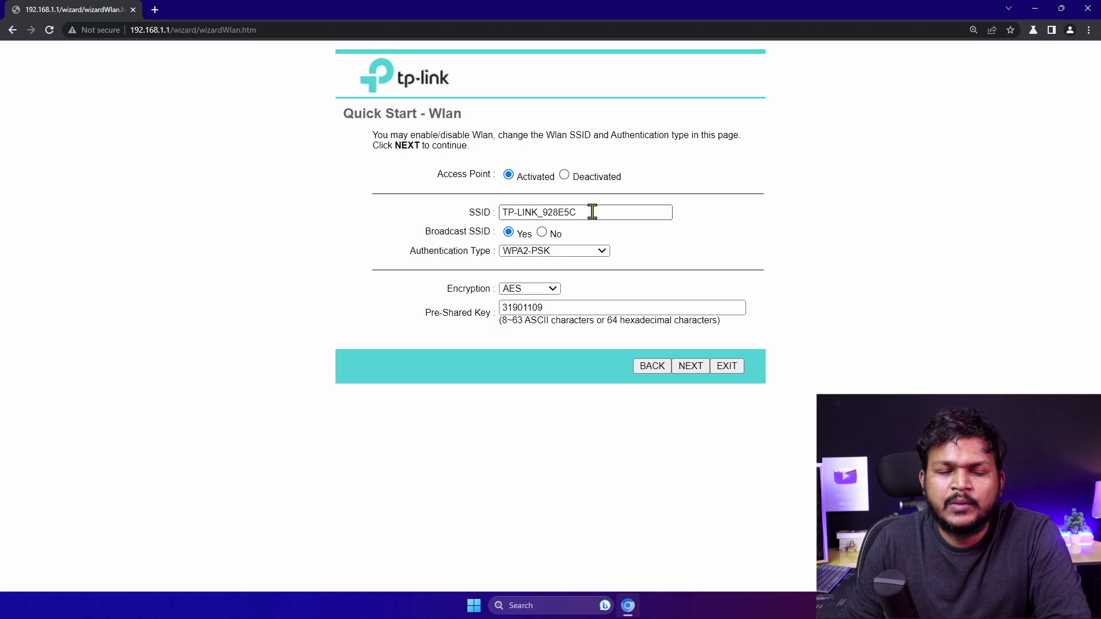
Keep SSID TP-LINK_928E5C with WPA2-PSK authentication and AES encryption, advancing to completion
left_click_drag(599, 214, 484, 214)
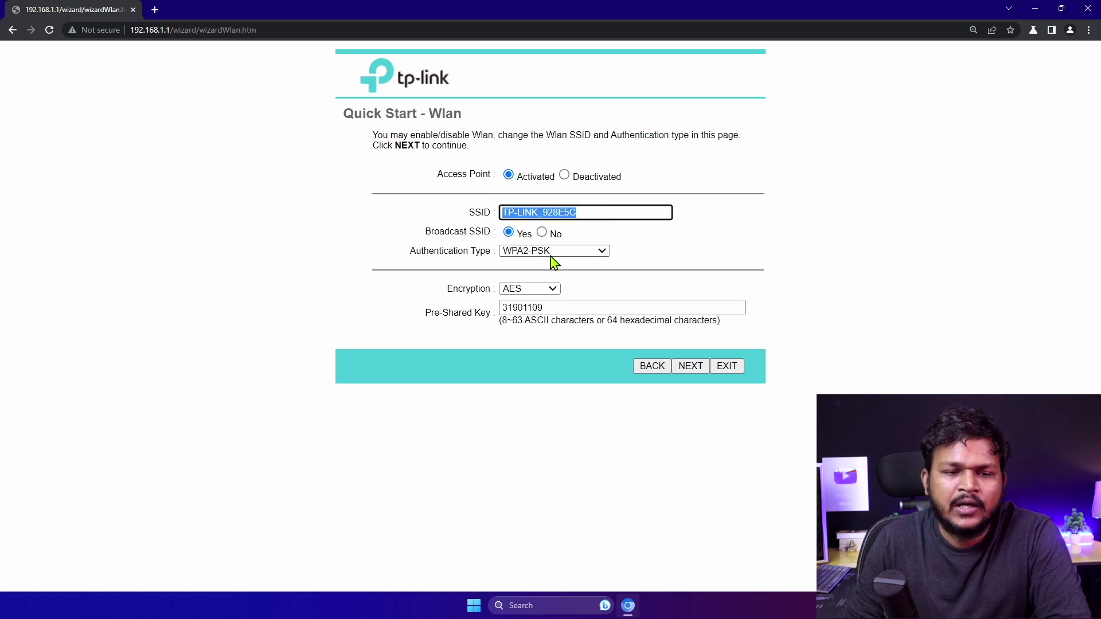
left_click_drag(558, 307, 502, 305)
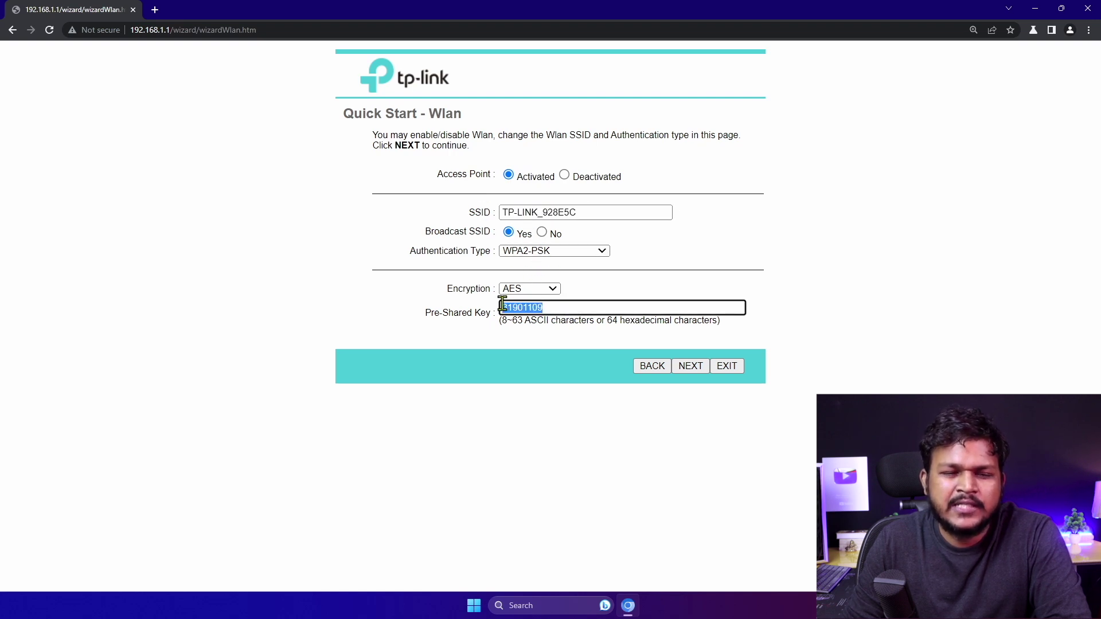
left_click(566, 307)
left_click(551, 289)
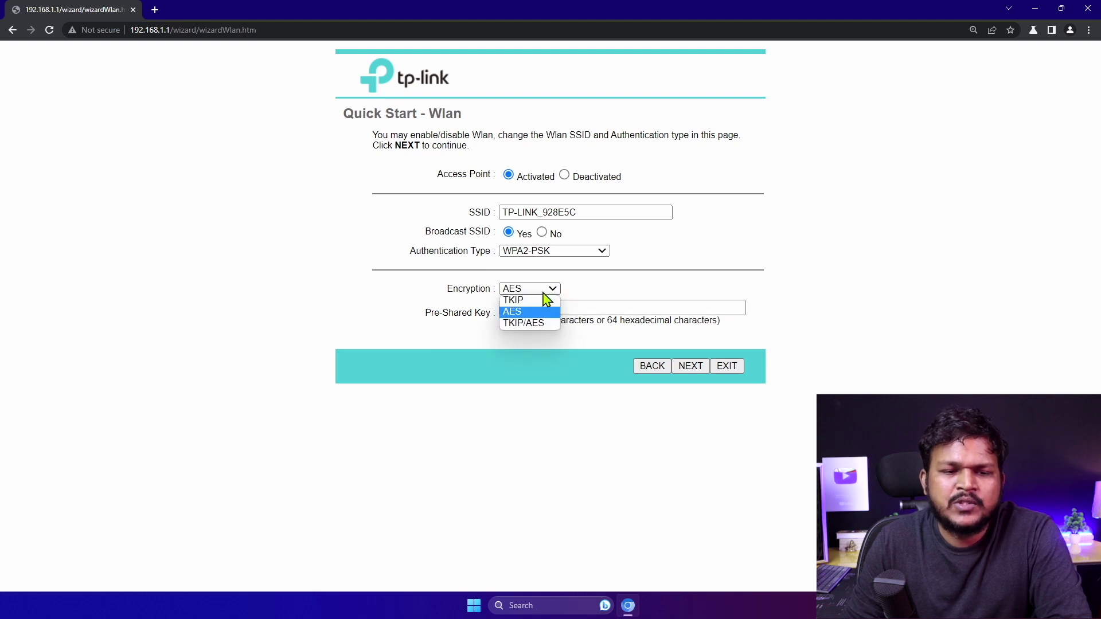
left_click(486, 281)
left_click(561, 253)
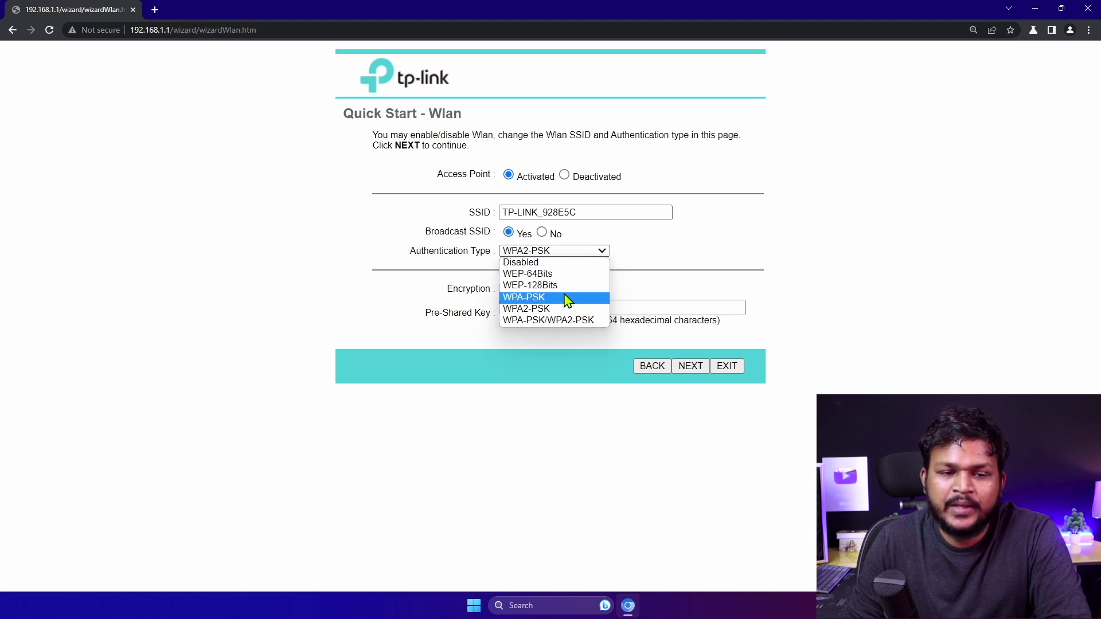
left_click(692, 245)
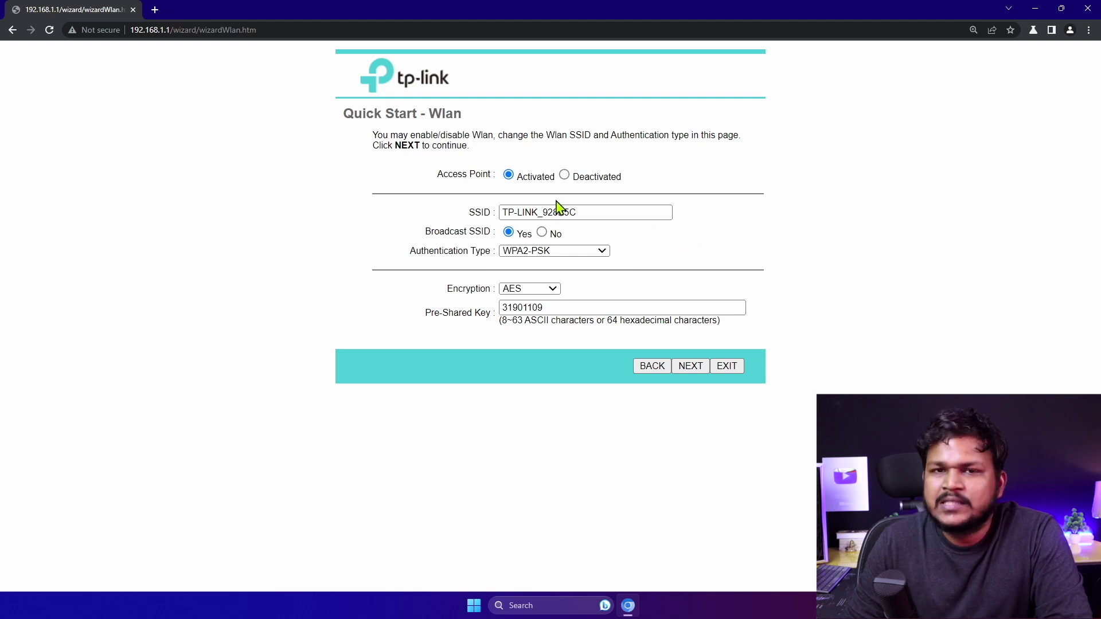
left_click(691, 367)
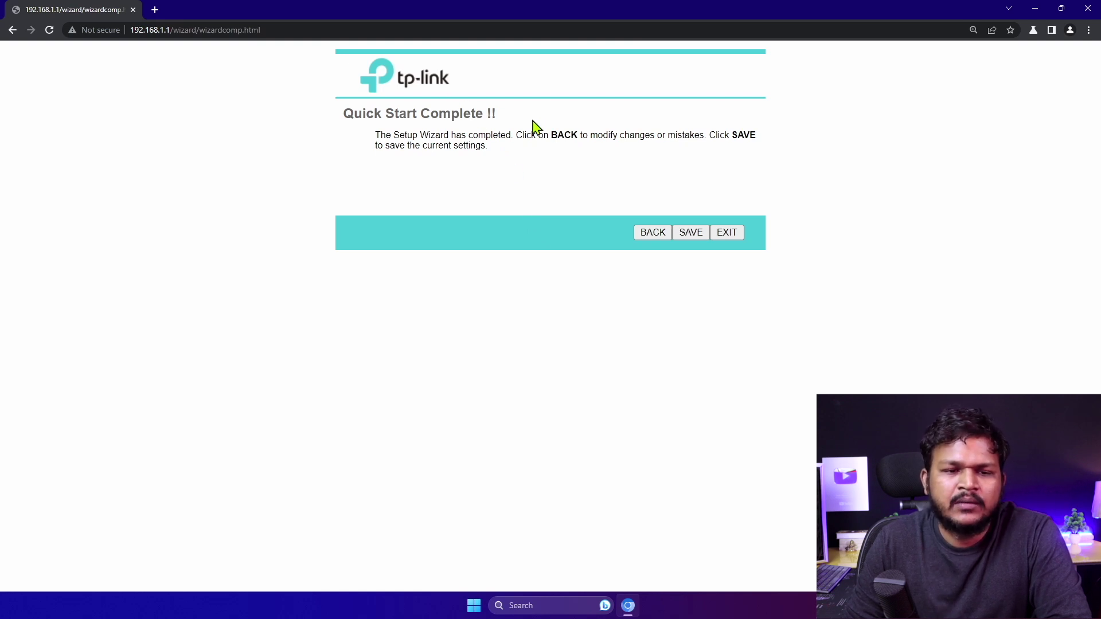
Exit the wizard discarding its settings, then browse the router's Help topic list
left_click(727, 232)
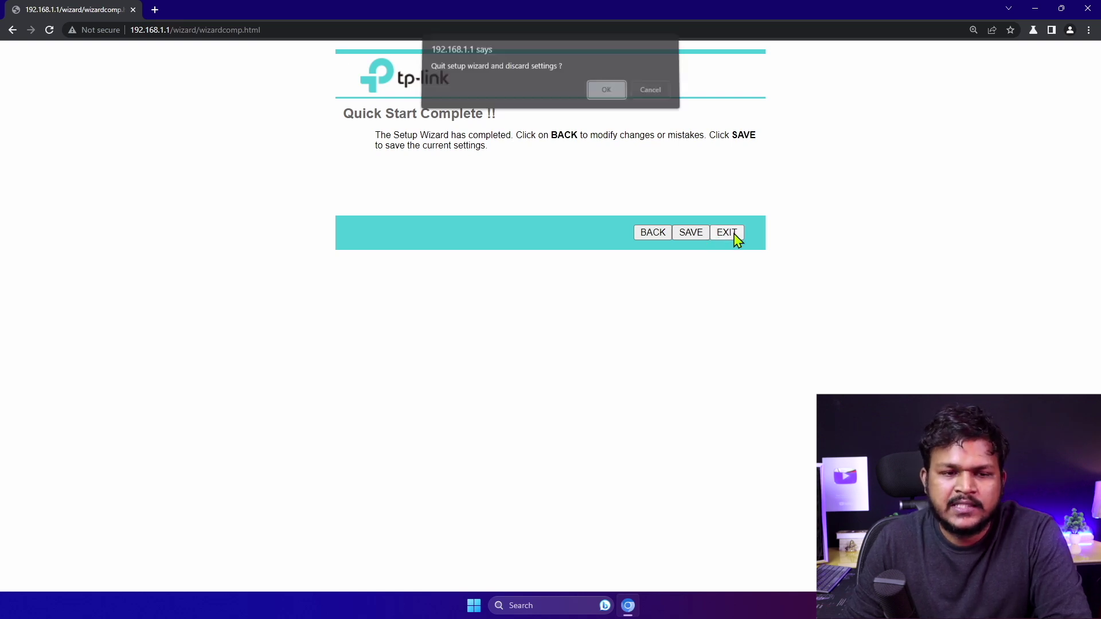
left_click(591, 99)
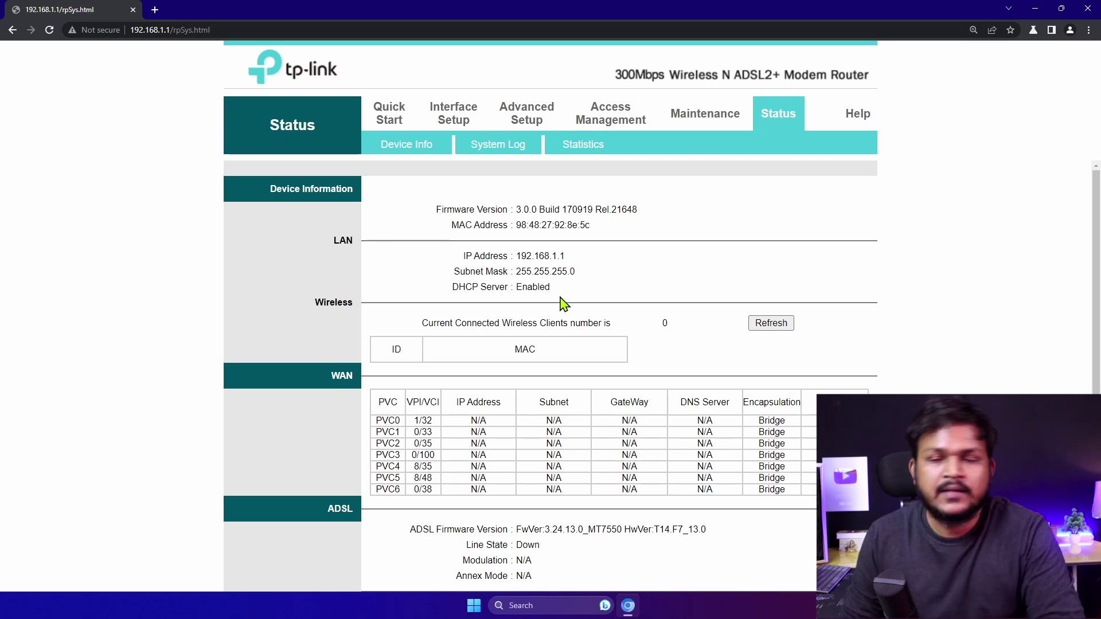
left_click(786, 114)
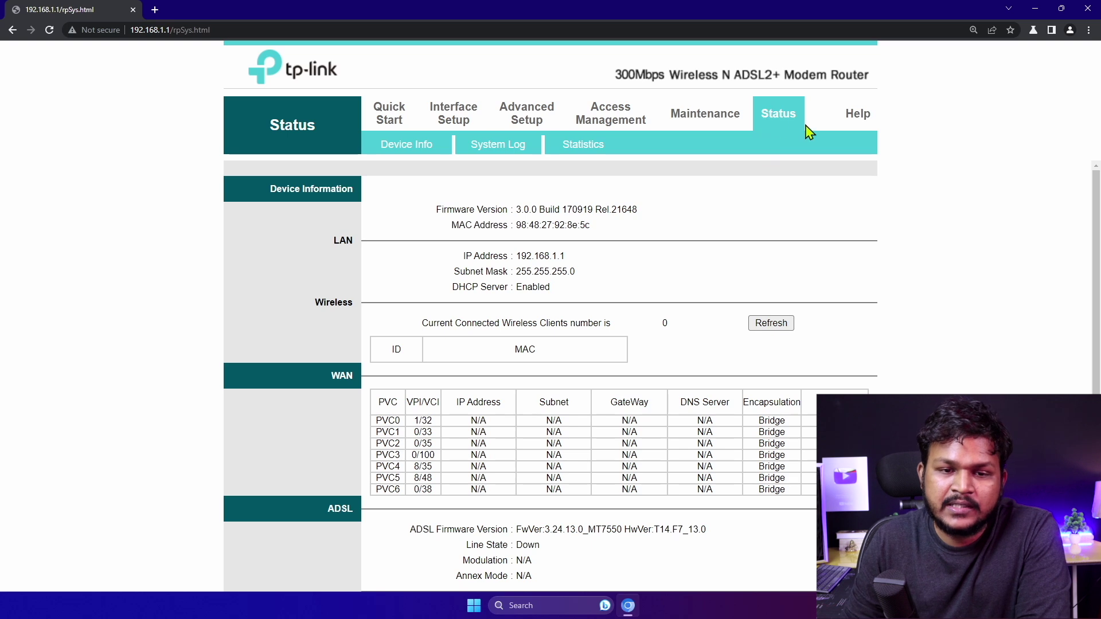
left_click(858, 120)
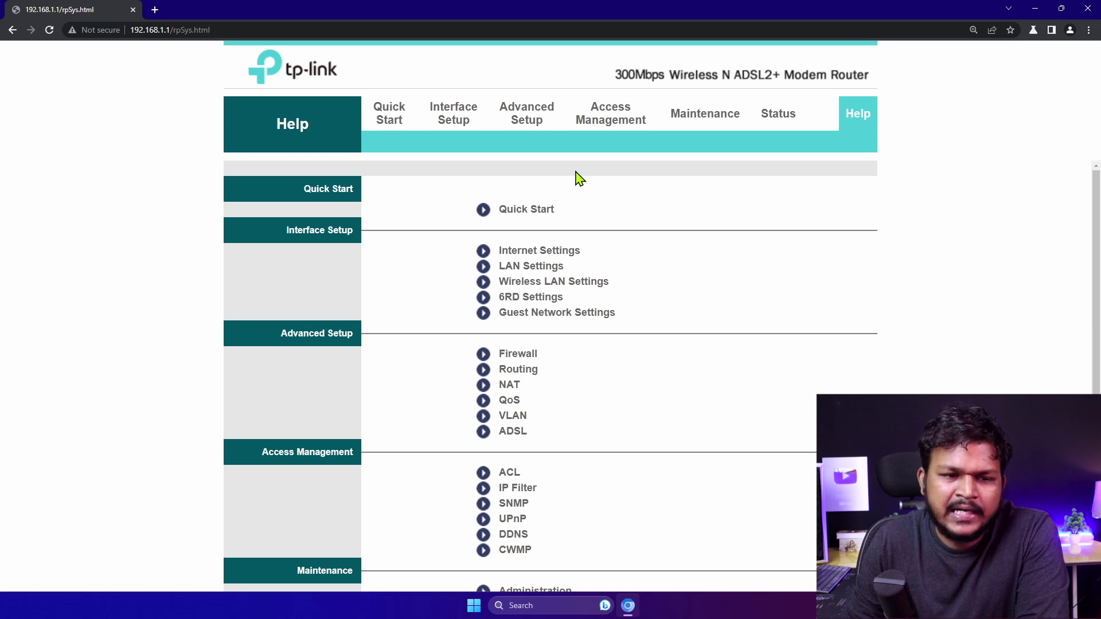
scroll(593, 249, "down", 3)
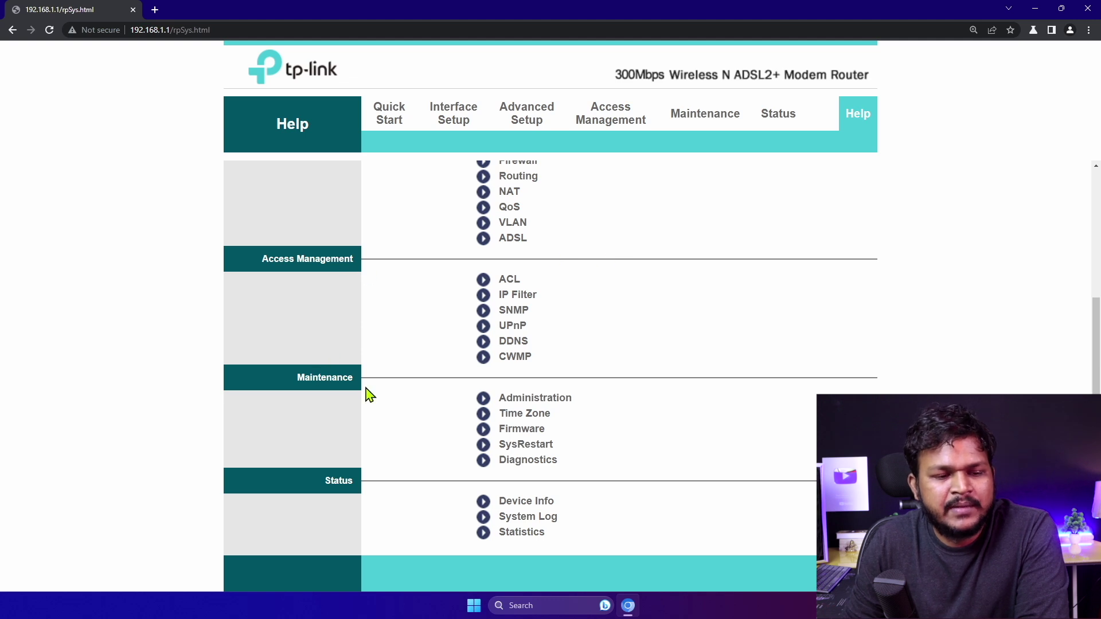
scroll(447, 373, "up", 3)
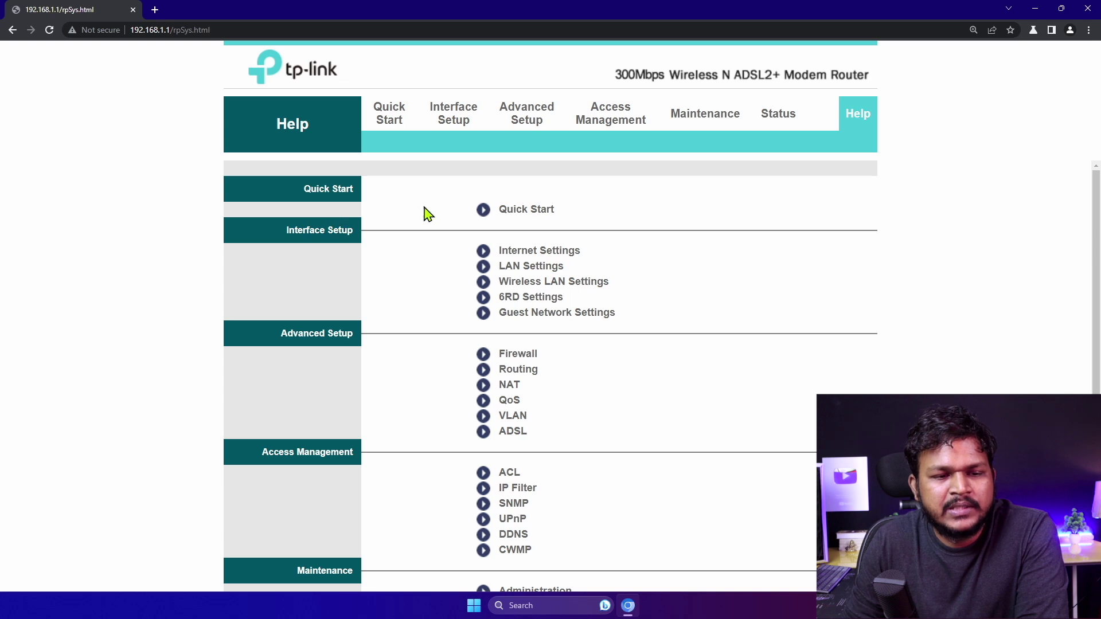
left_click(529, 250)
left_click_drag(48, 76, 347, 484)
scroll(344, 480, "down", 5)
scroll(304, 352, "up", 3)
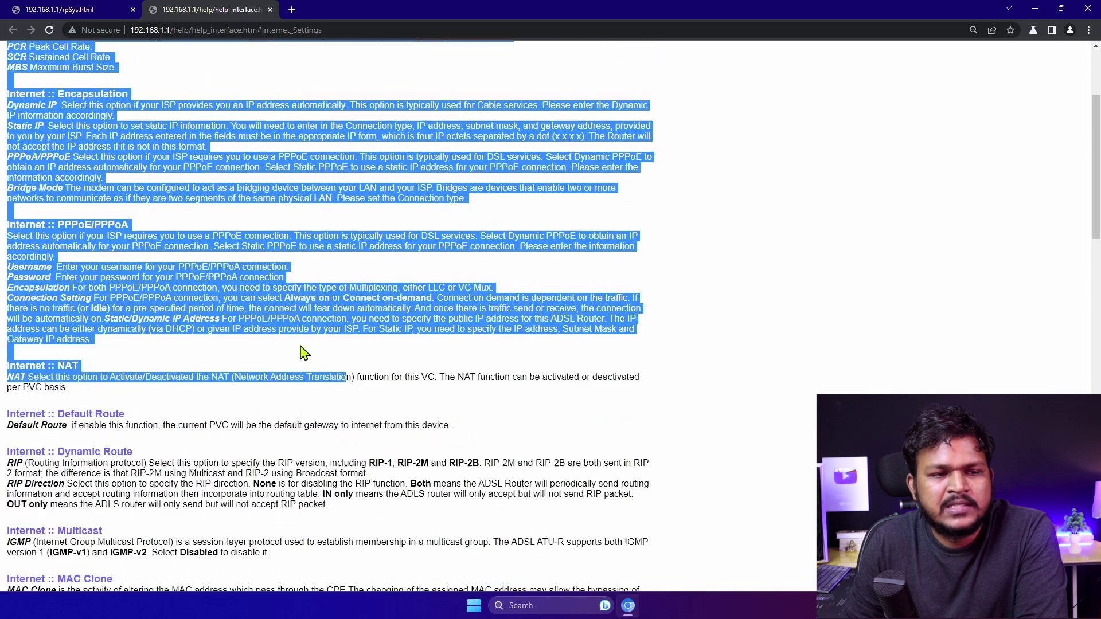
scroll(240, 209, "up", 3)
left_click(106, 165)
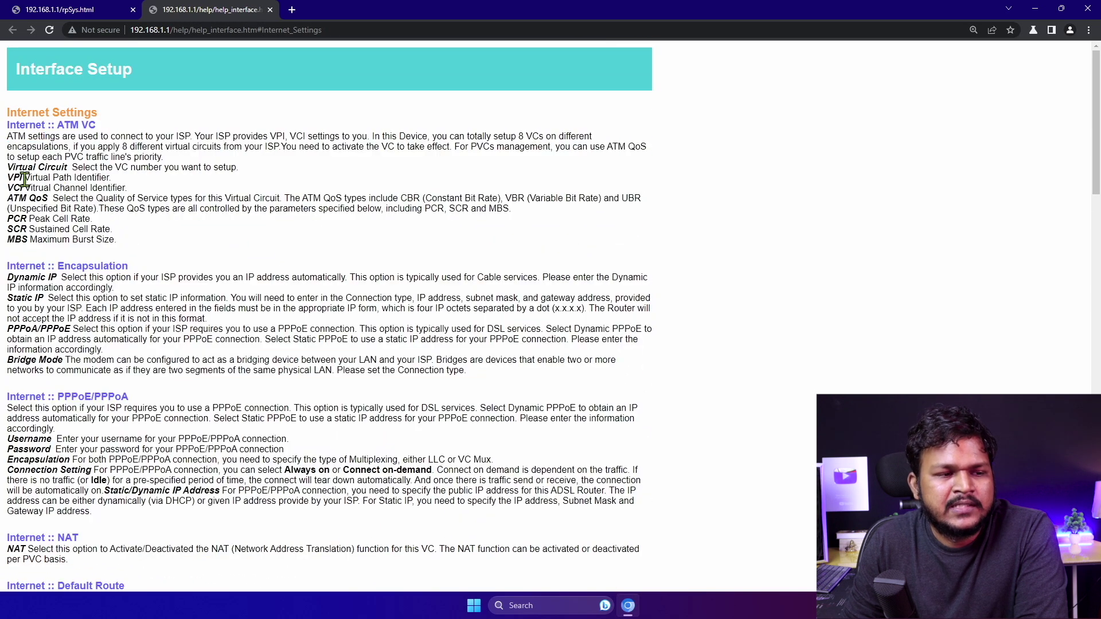
left_click_drag(8, 178, 60, 181)
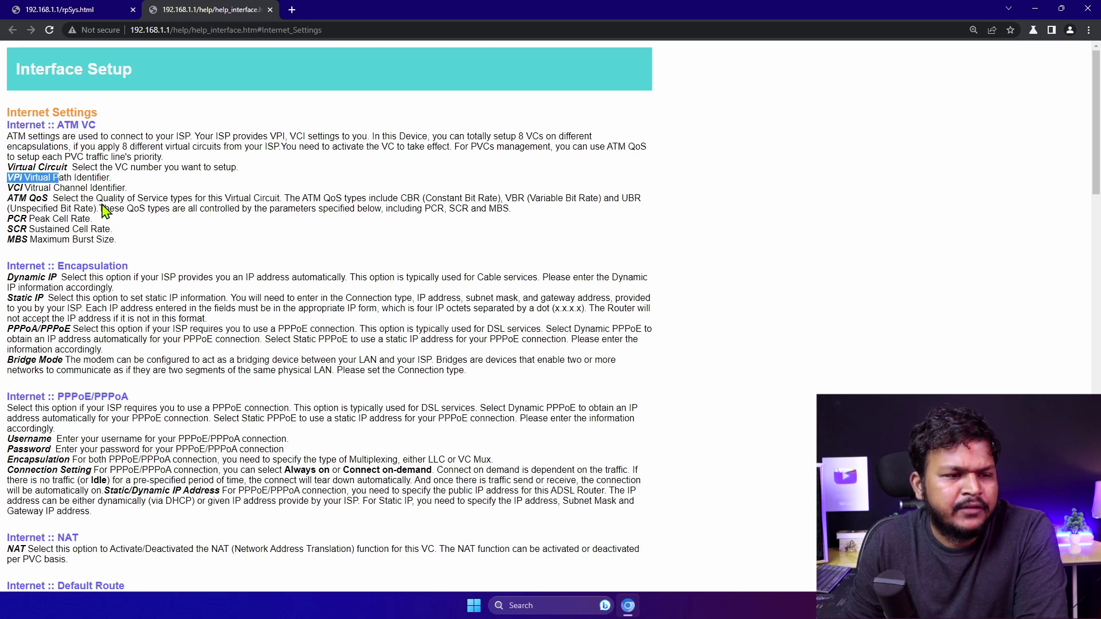
left_click_drag(14, 199, 73, 202)
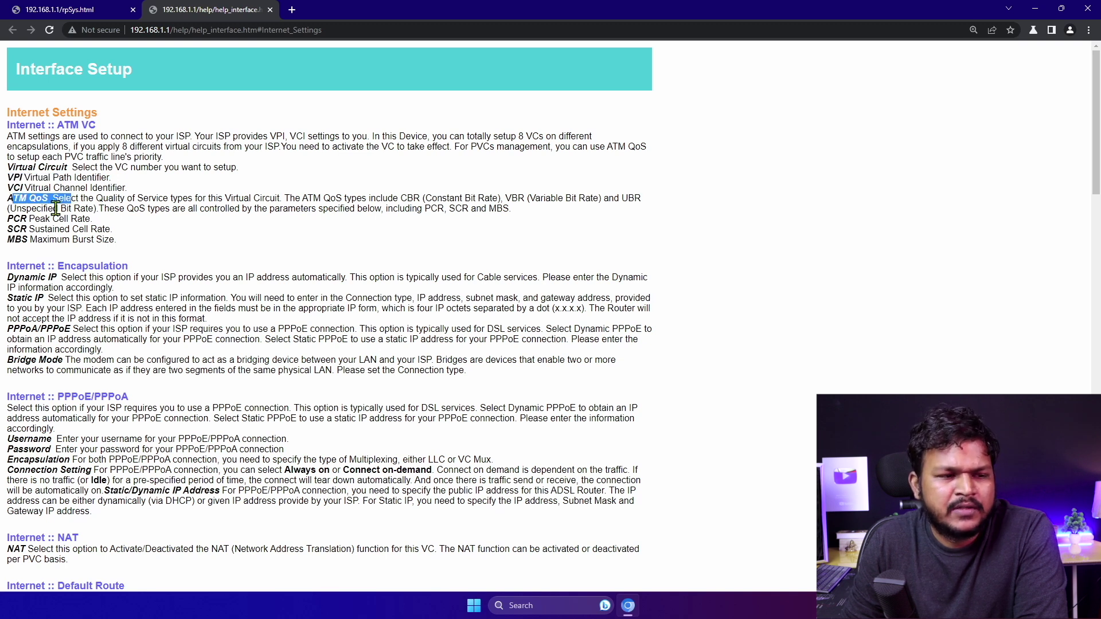
left_click_drag(30, 219, 43, 228)
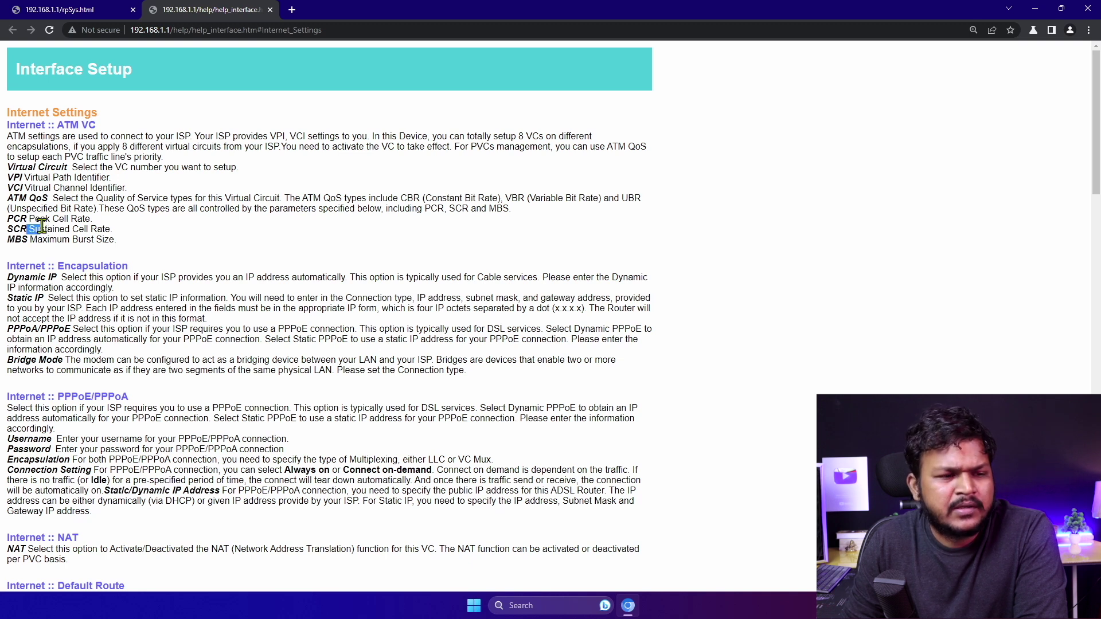
left_click(70, 256)
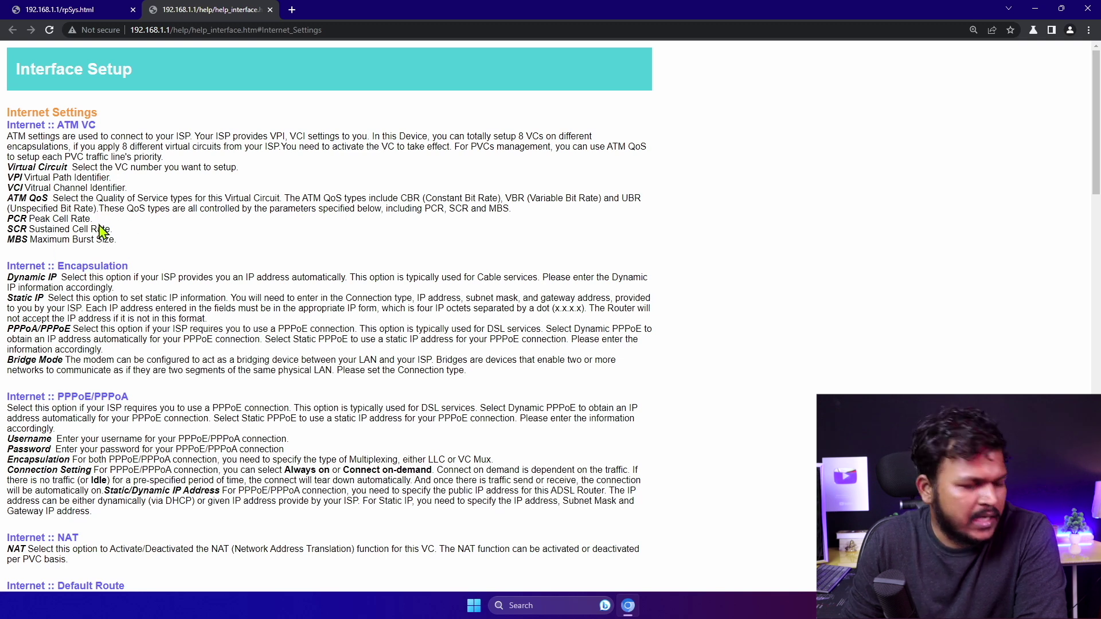
scroll(199, 195, "down", 6)
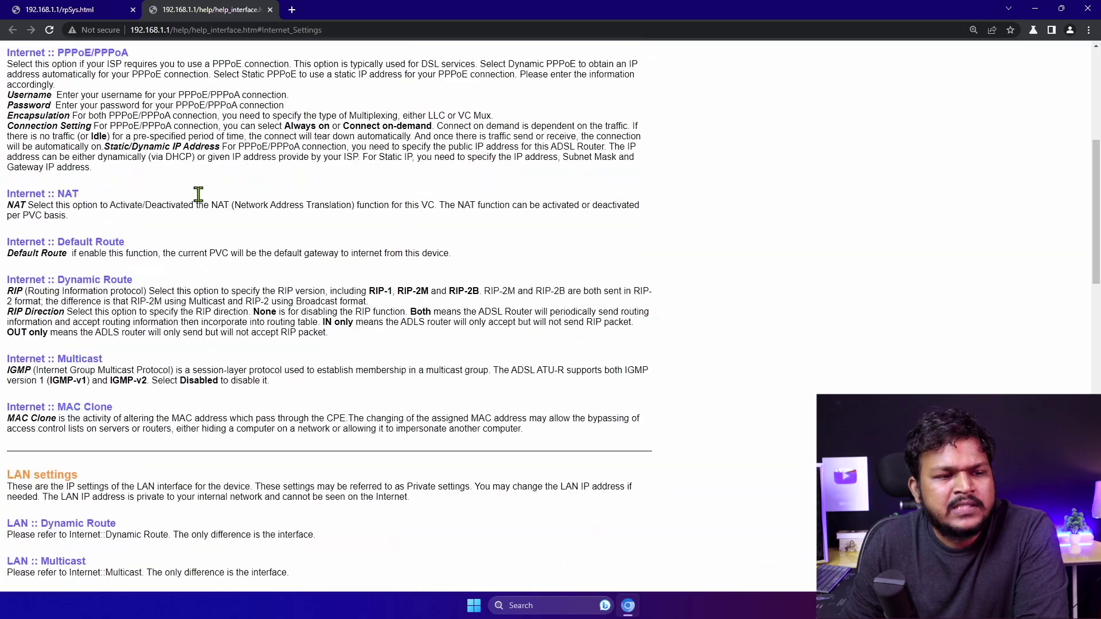
scroll(198, 194, "down", 14)
scroll(107, 180, "up", 14)
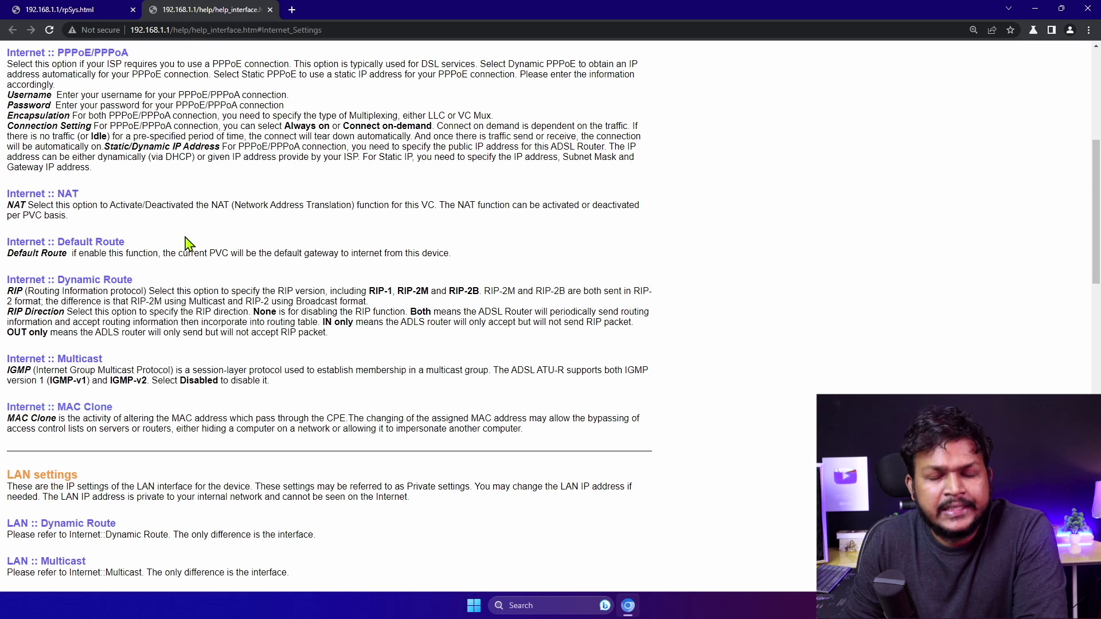
scroll(224, 212, "up", 6)
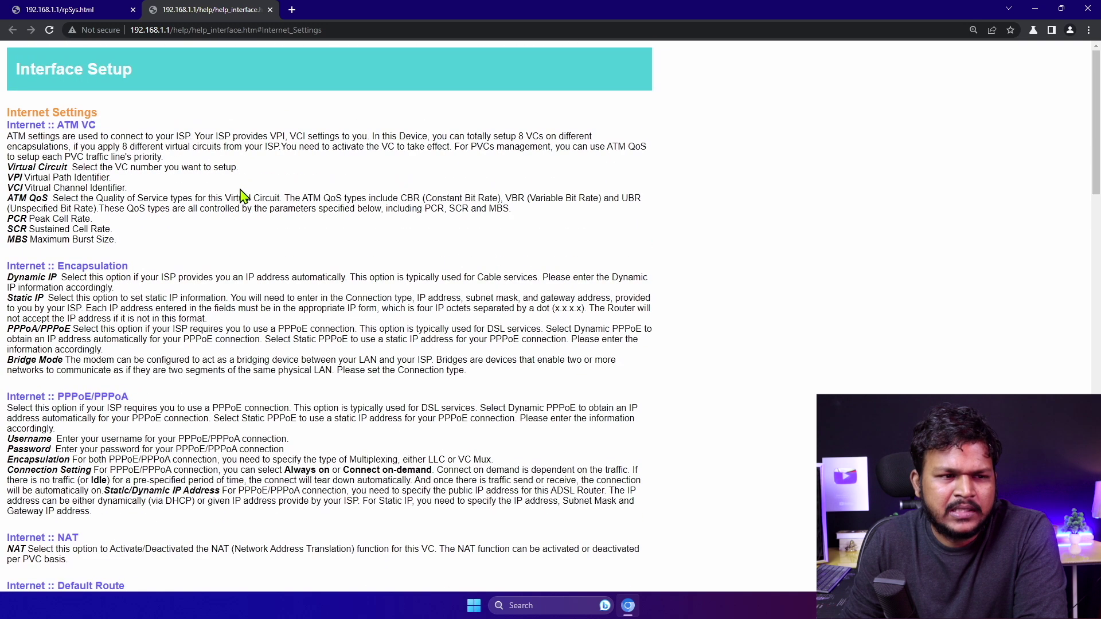
left_click(270, 10)
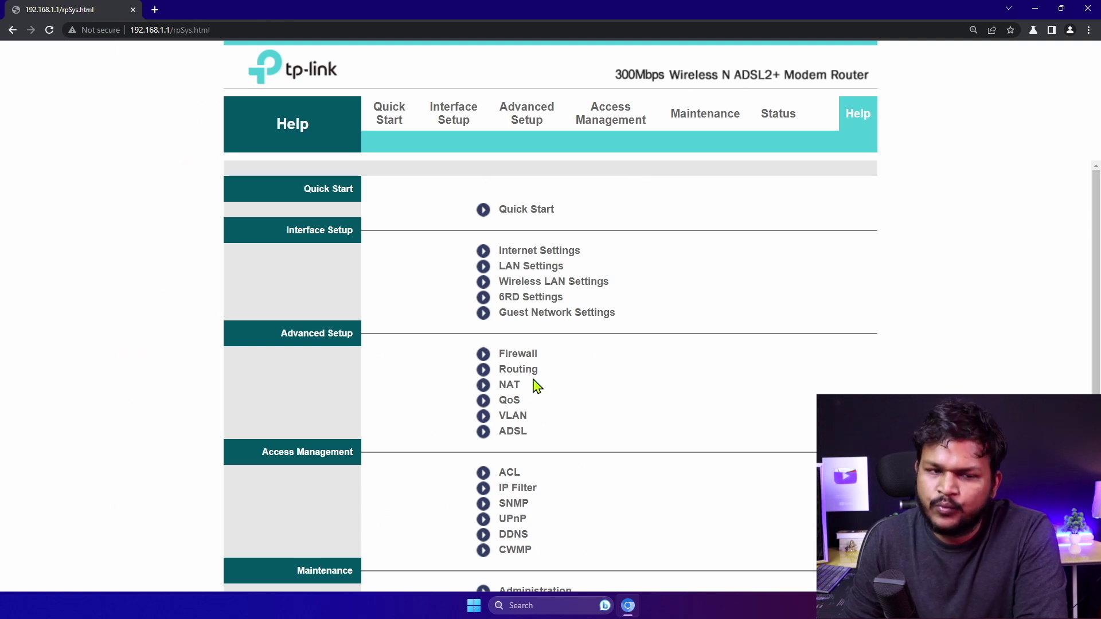
left_click(777, 116)
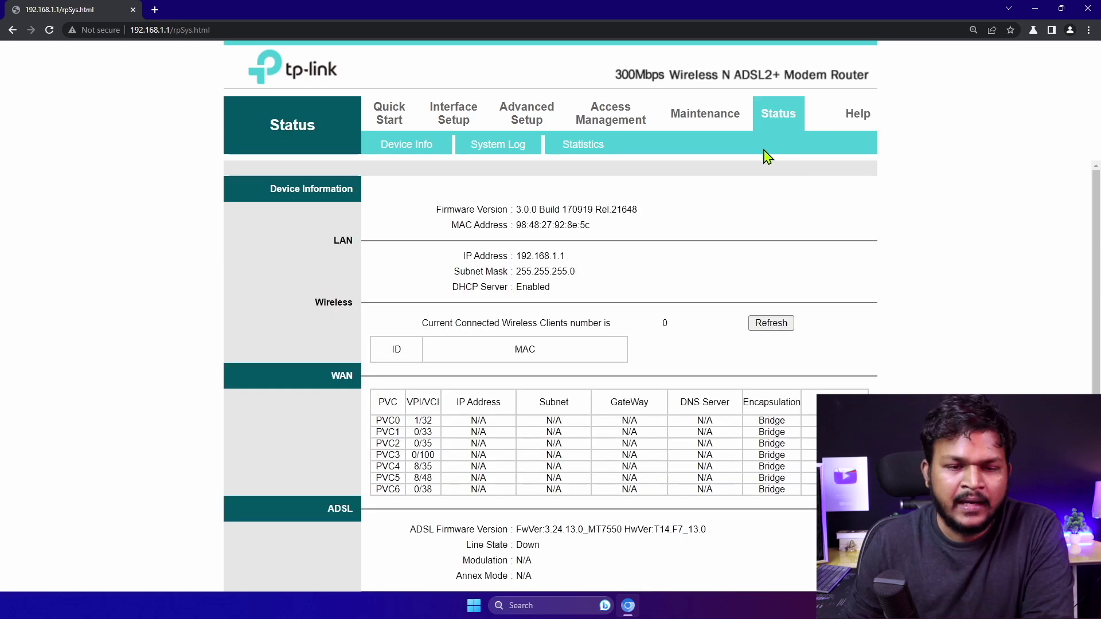
Review Device Info firmware, MAC address, LAN IP, subnet mask, DHCP and wireless clients
left_click(427, 155)
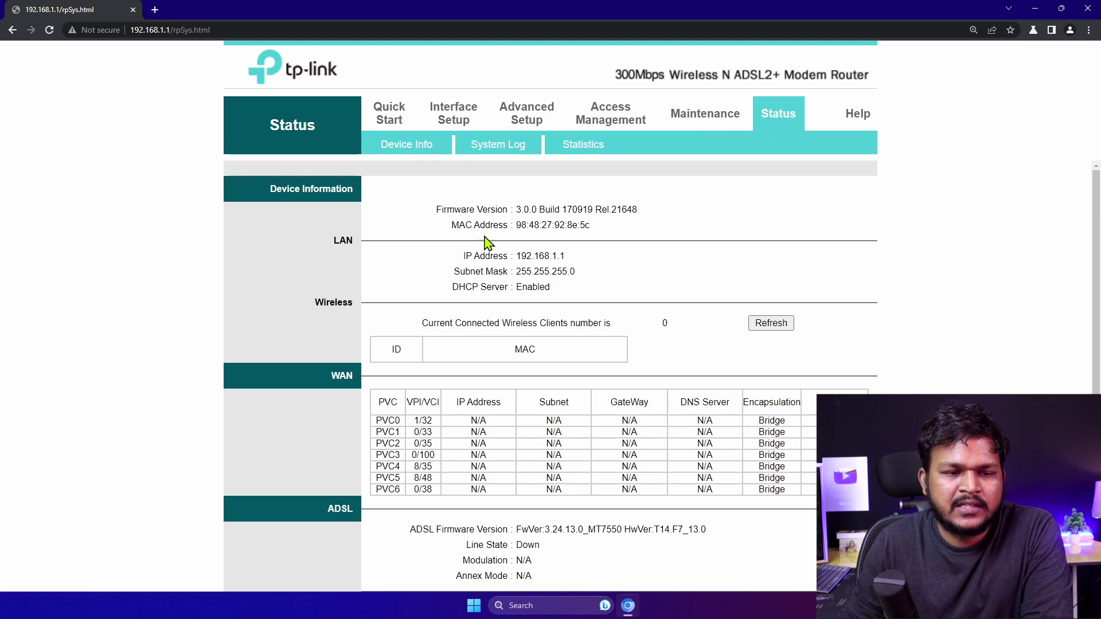
left_click_drag(435, 209, 653, 224)
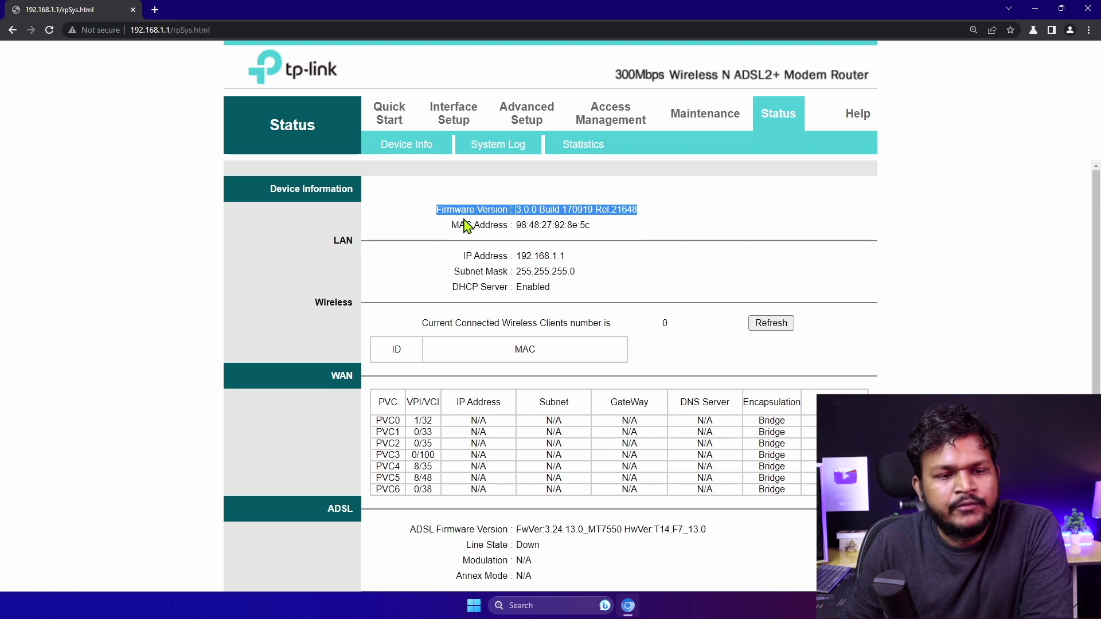
left_click_drag(453, 230, 572, 238)
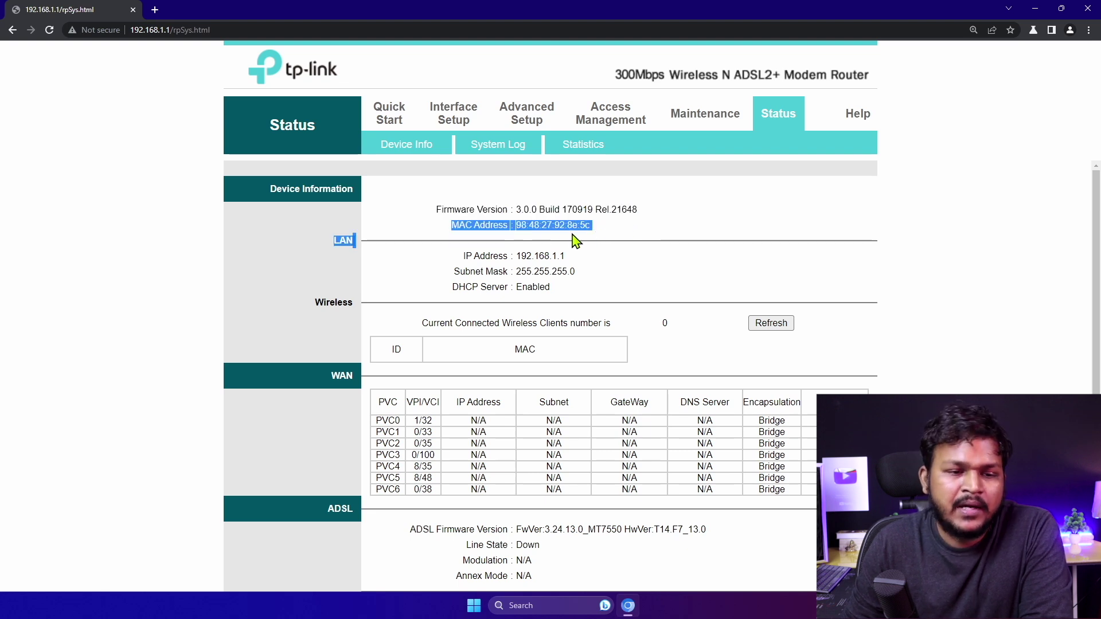
left_click(523, 248)
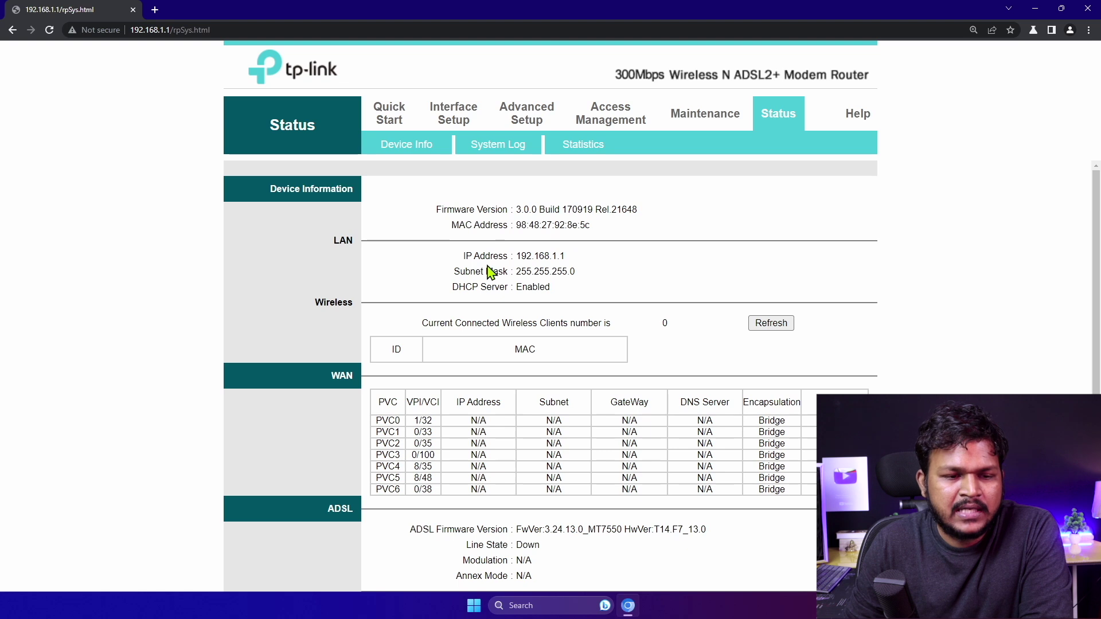
left_click_drag(468, 254, 536, 256)
left_click_drag(476, 272, 571, 270)
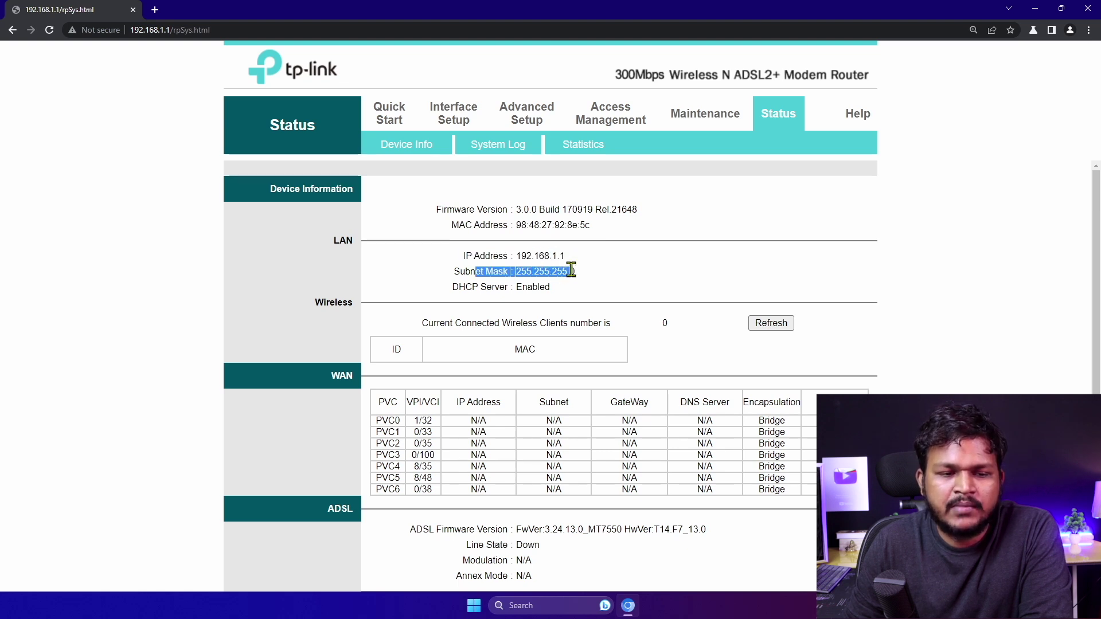
left_click_drag(480, 288, 564, 296)
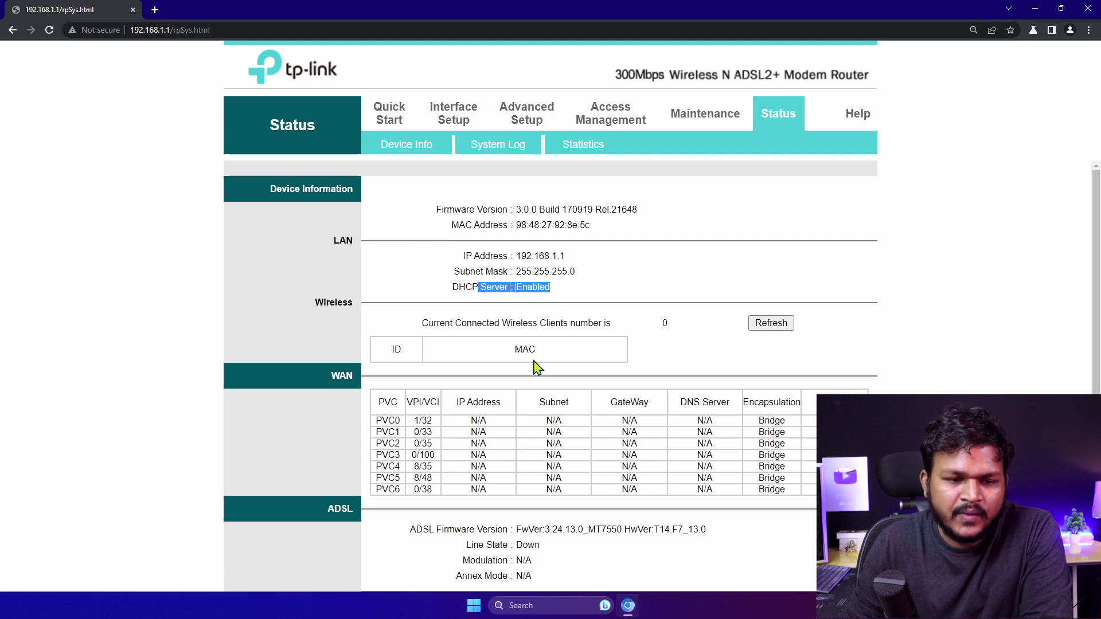
left_click_drag(439, 349, 557, 364)
left_click(771, 324)
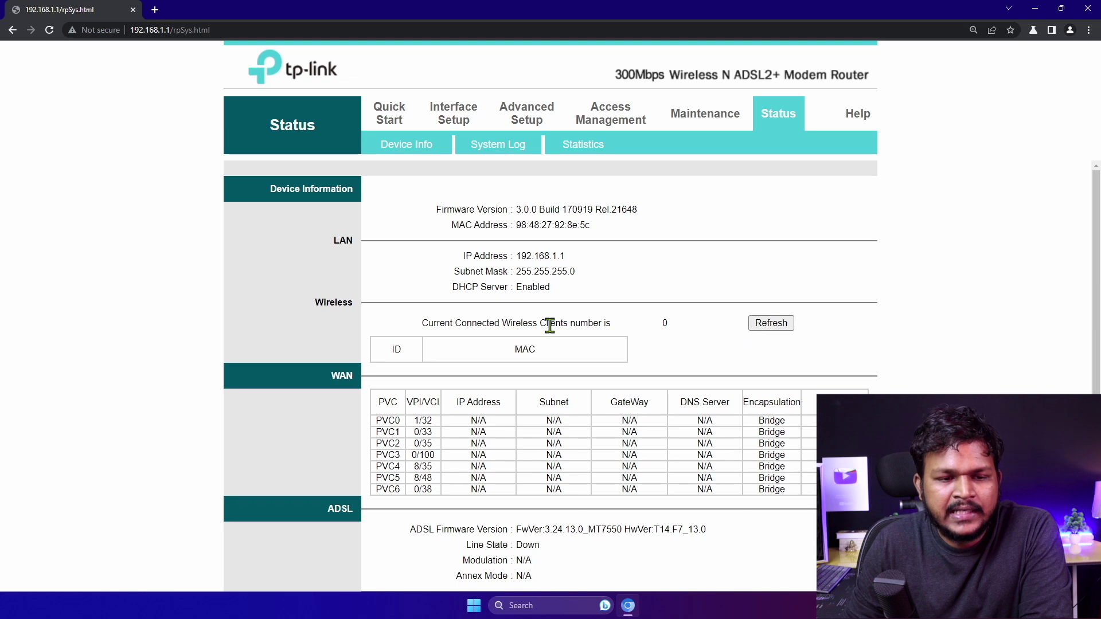
Review the WAN PVC status table and the ADSL firmware version and line state
scroll(553, 344, "down", 2)
left_click_drag(408, 303, 806, 351)
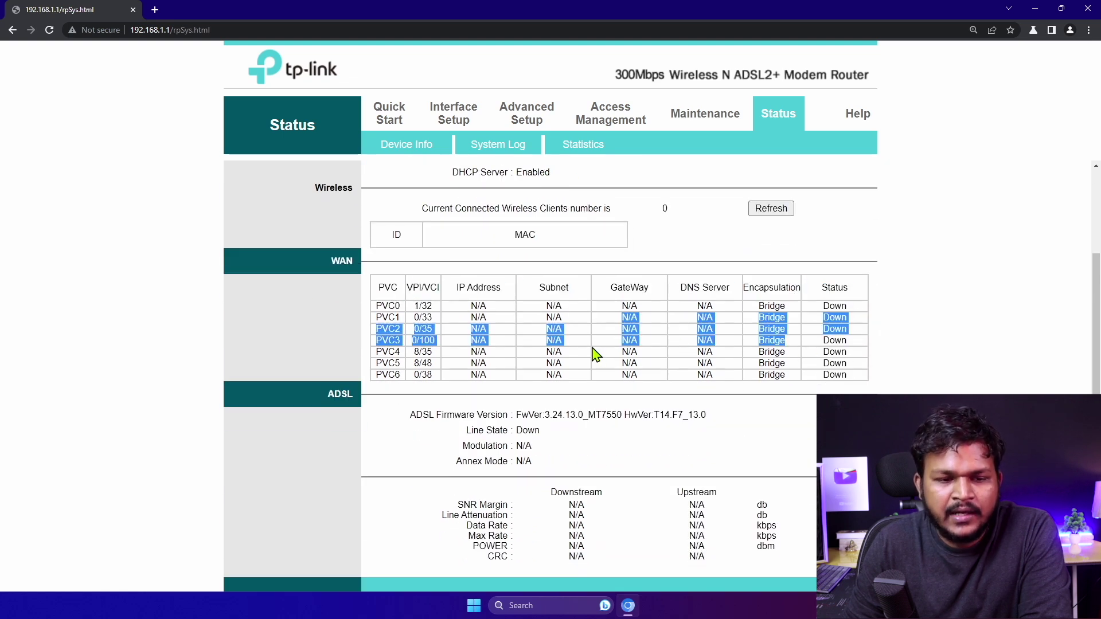
left_click(536, 320)
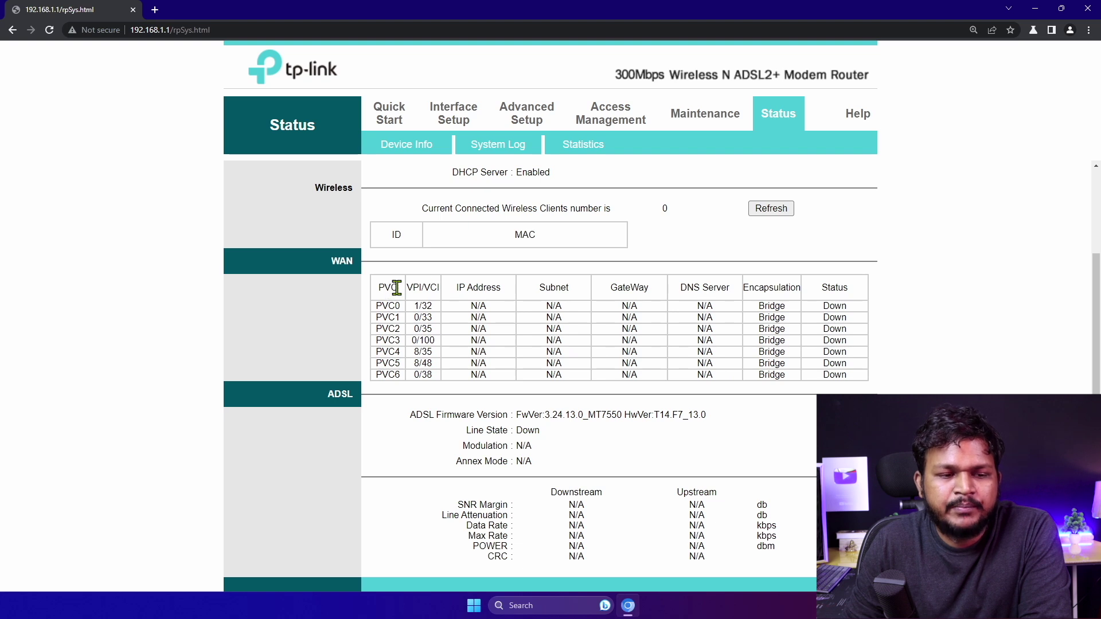
left_click_drag(396, 287, 391, 287)
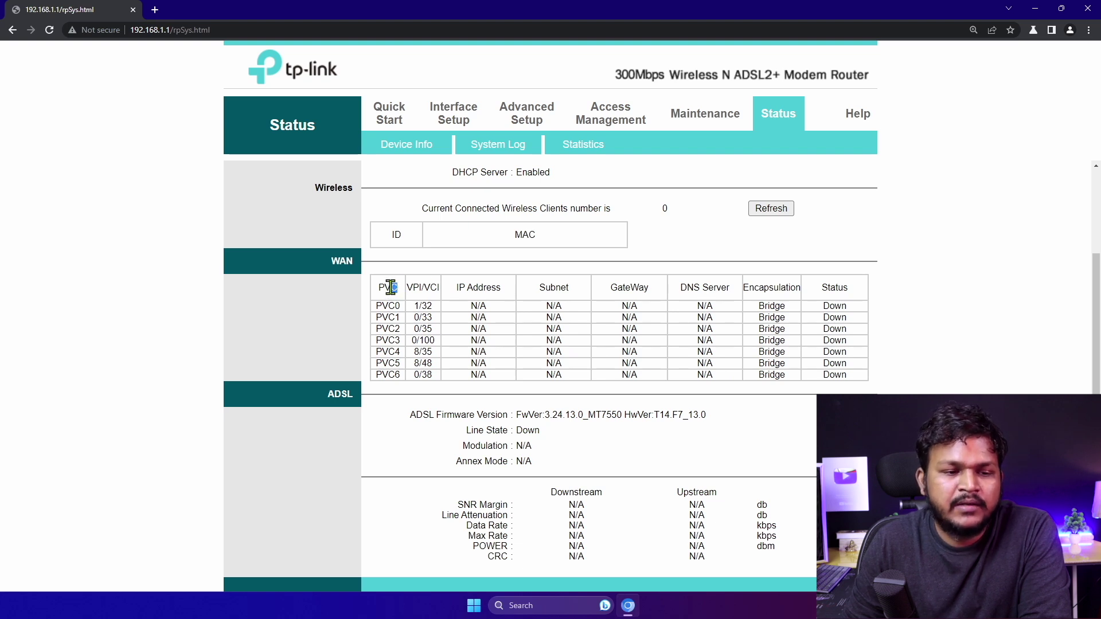
left_click(437, 302)
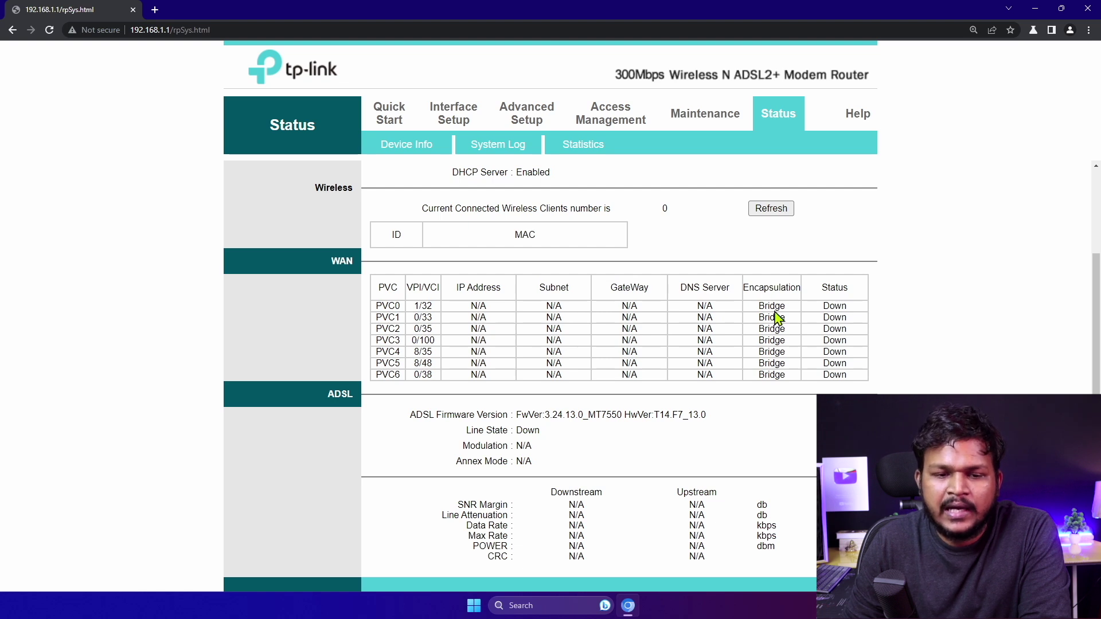
left_click_drag(830, 287, 855, 290)
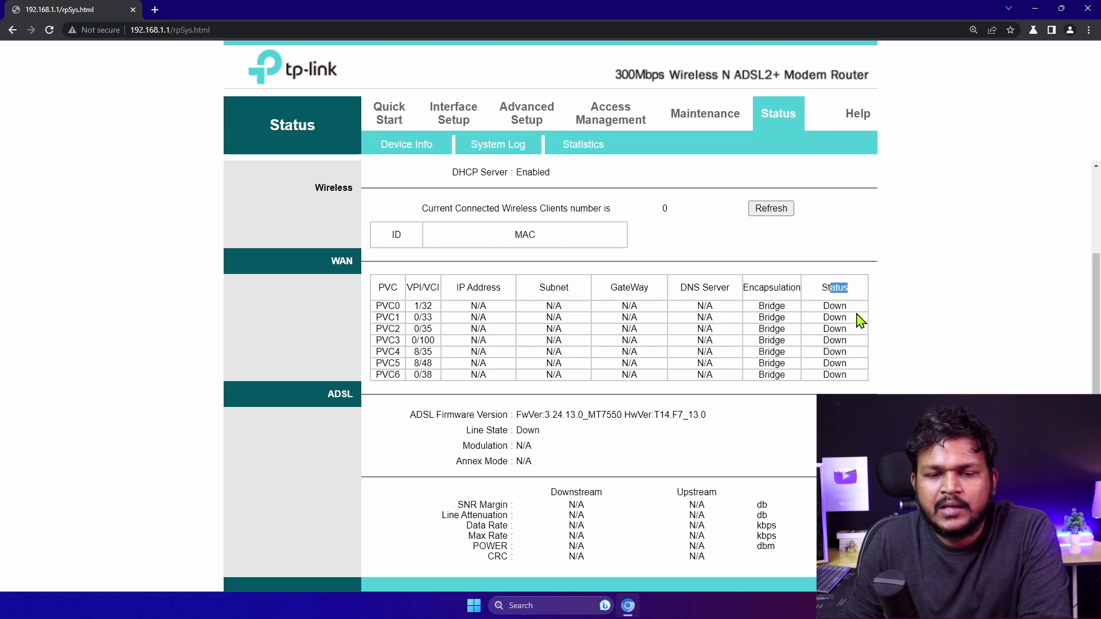
left_click(768, 312)
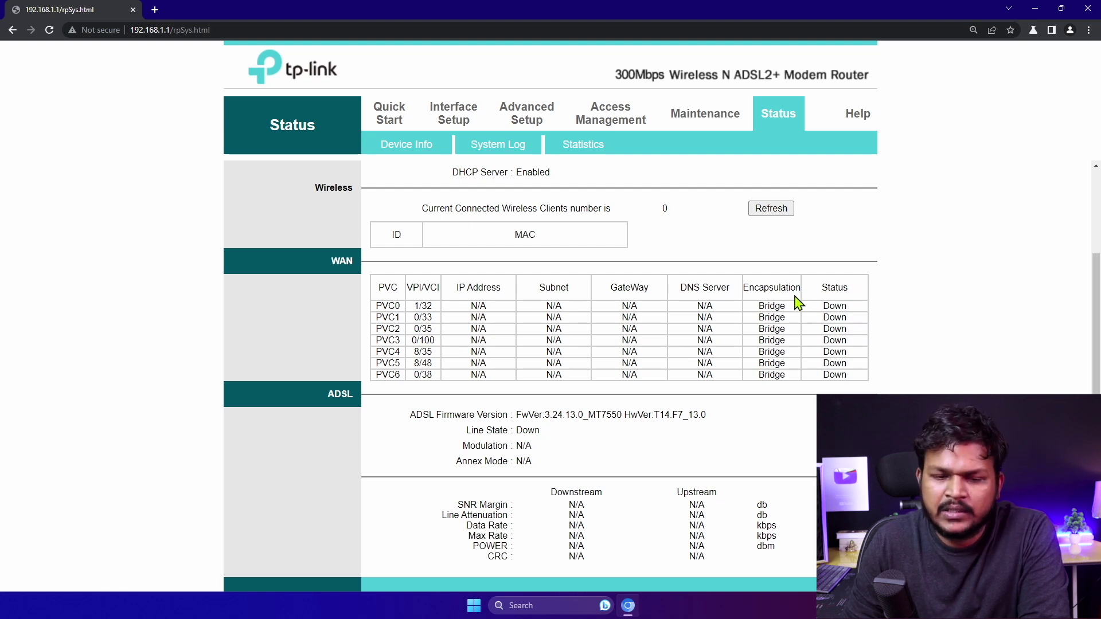
scroll(572, 368, "down", 1)
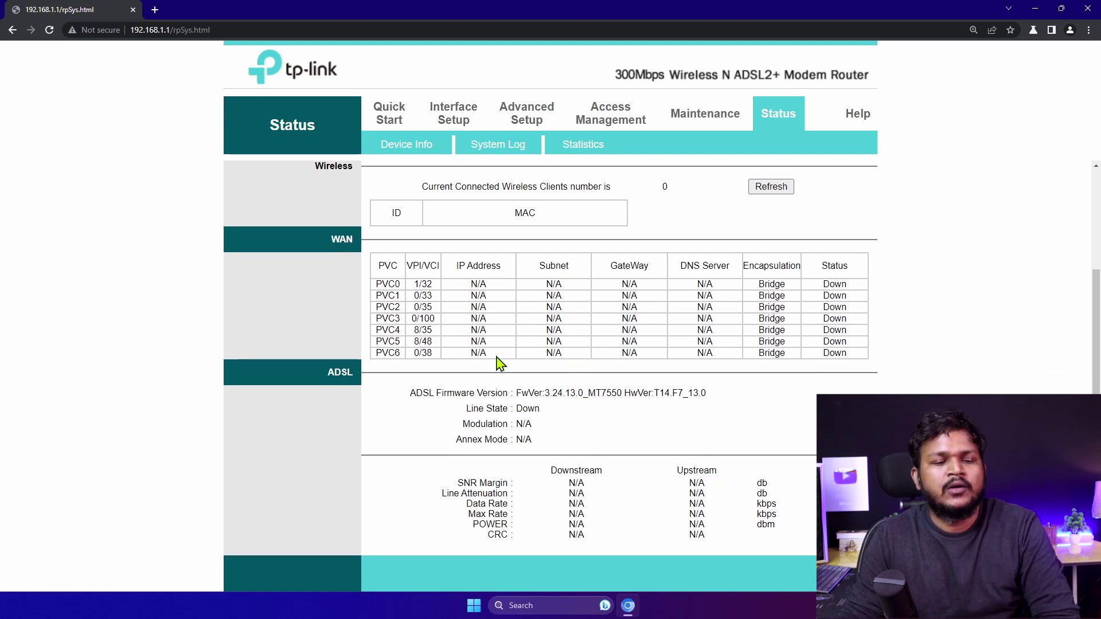
left_click_drag(463, 394, 559, 417)
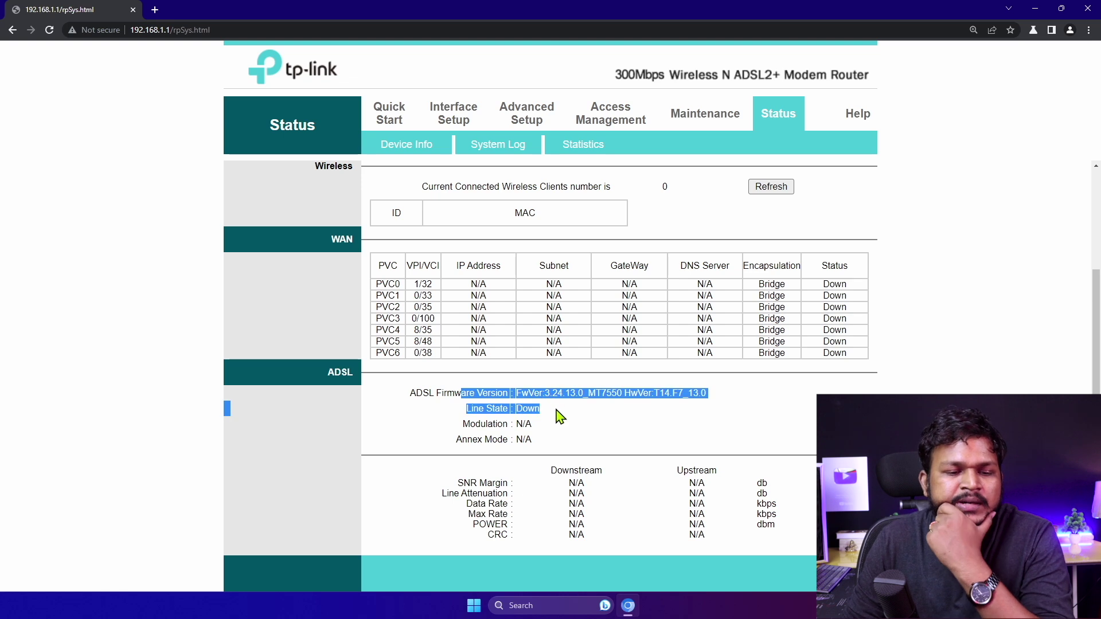
left_click_drag(478, 410, 513, 423)
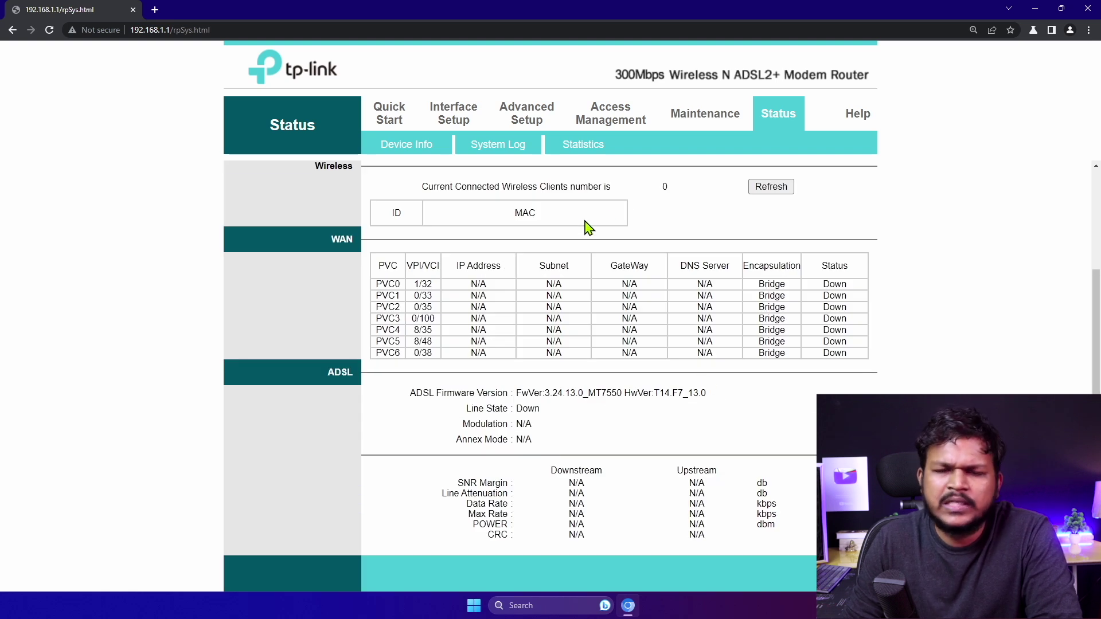
left_click(440, 151)
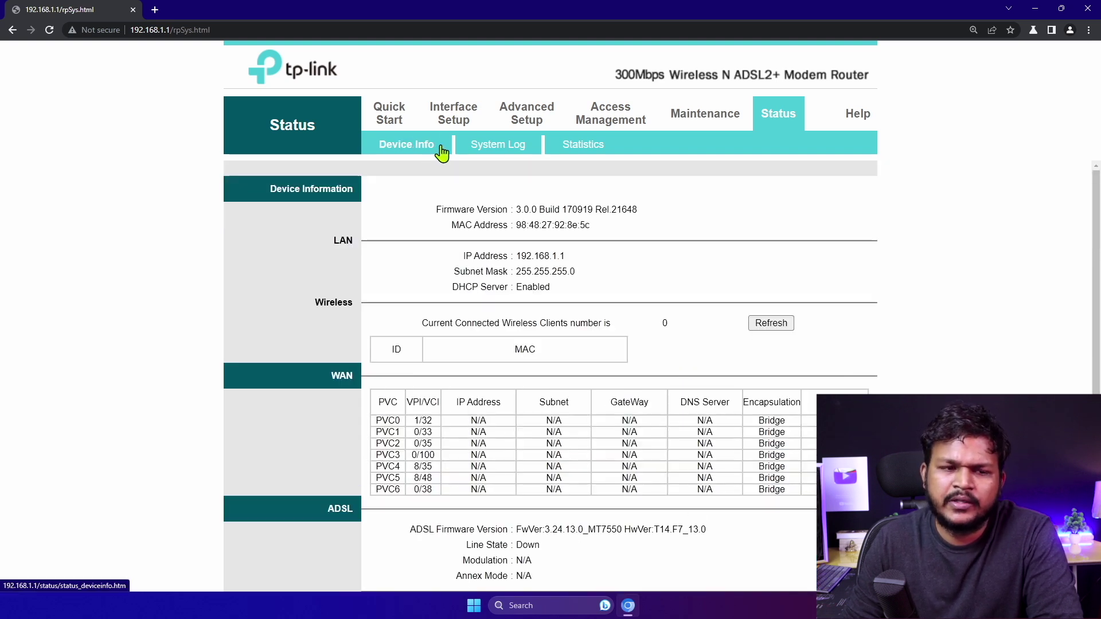
Review the ADSL down and SNMP link-up System Log entries, then show Traffic Statistics
left_click(510, 153)
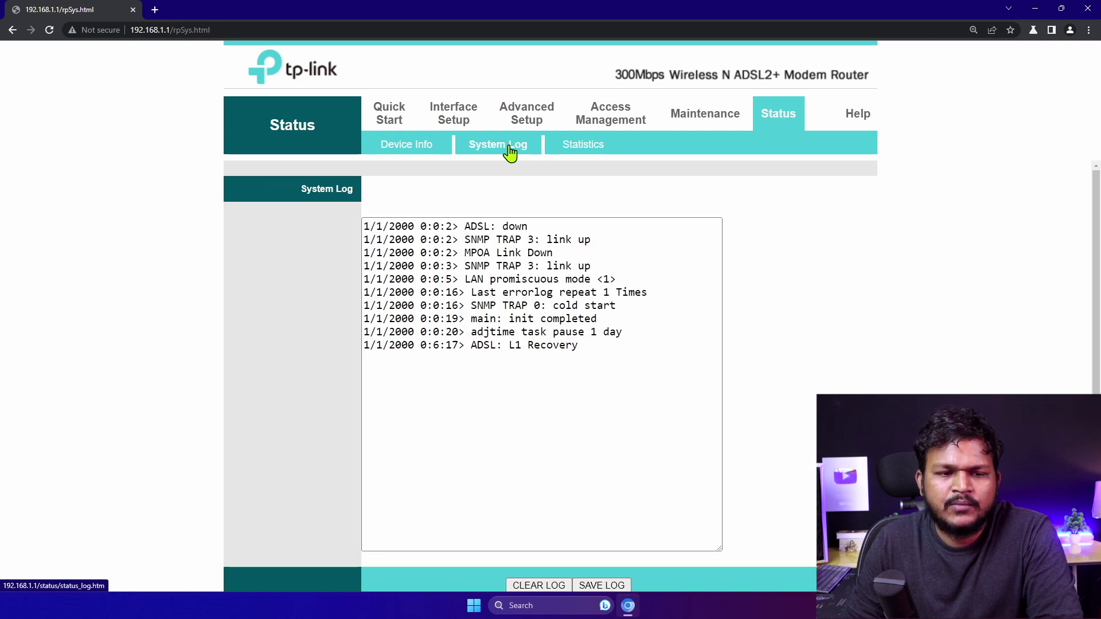
left_click_drag(463, 226, 572, 239)
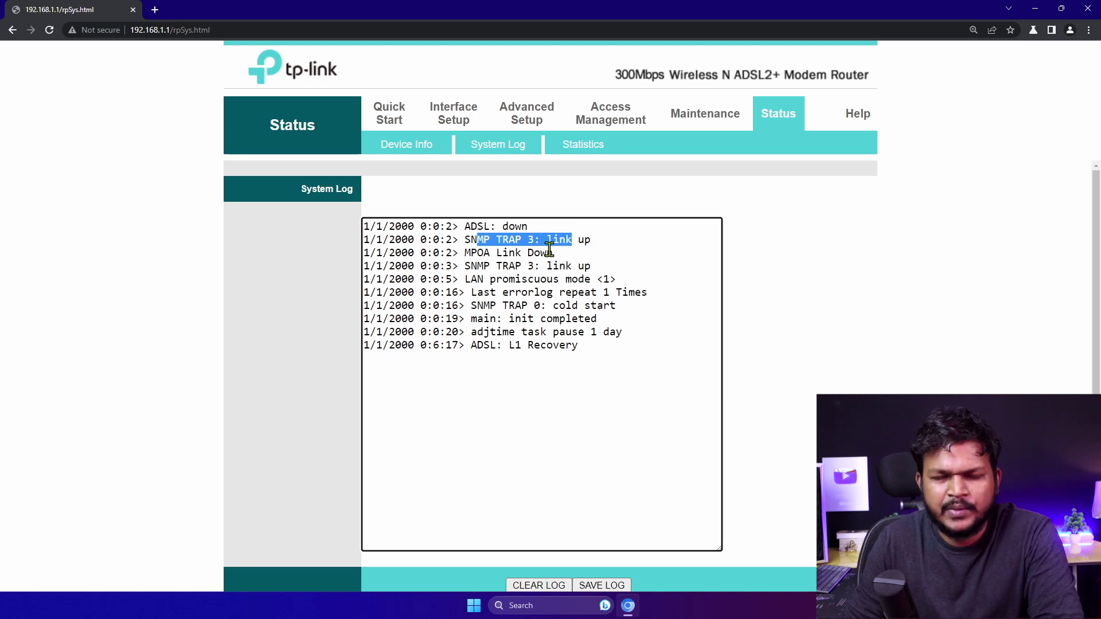
left_click(560, 257)
left_click_drag(464, 265, 545, 284)
left_click(544, 285)
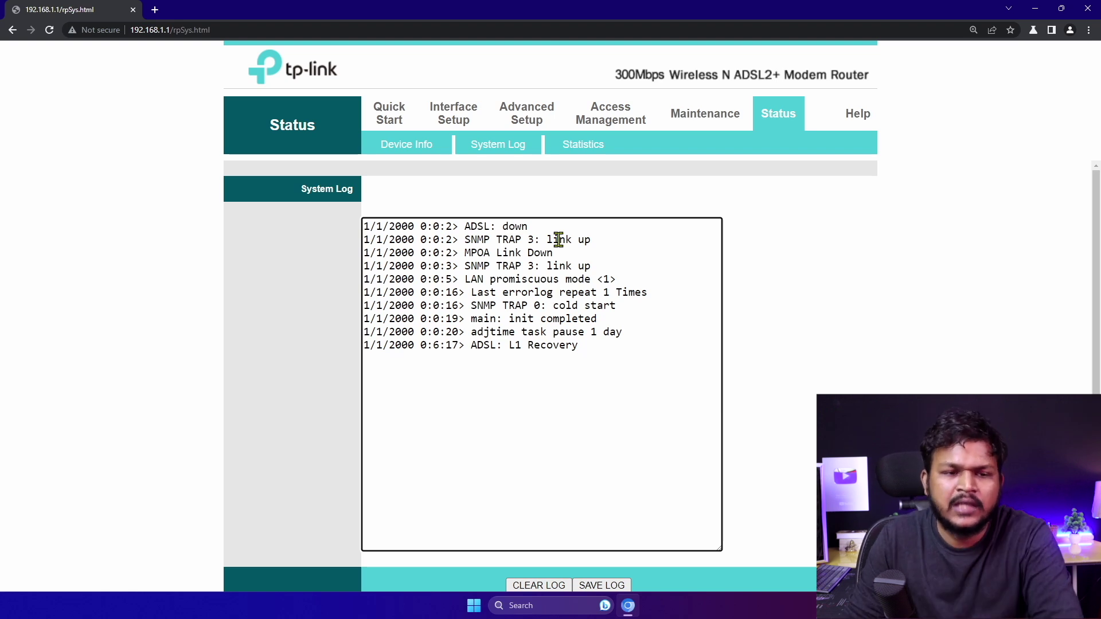
left_click(489, 145)
left_click(582, 145)
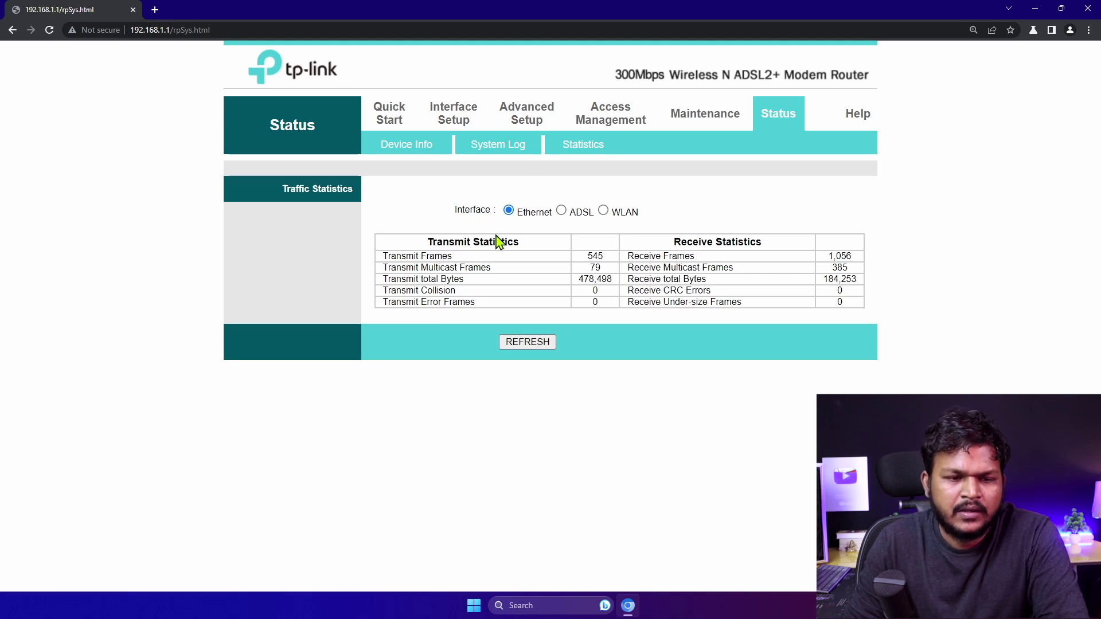
Review the Ethernet transmit, receive, collision and error frame counts
left_click_drag(447, 256, 453, 256)
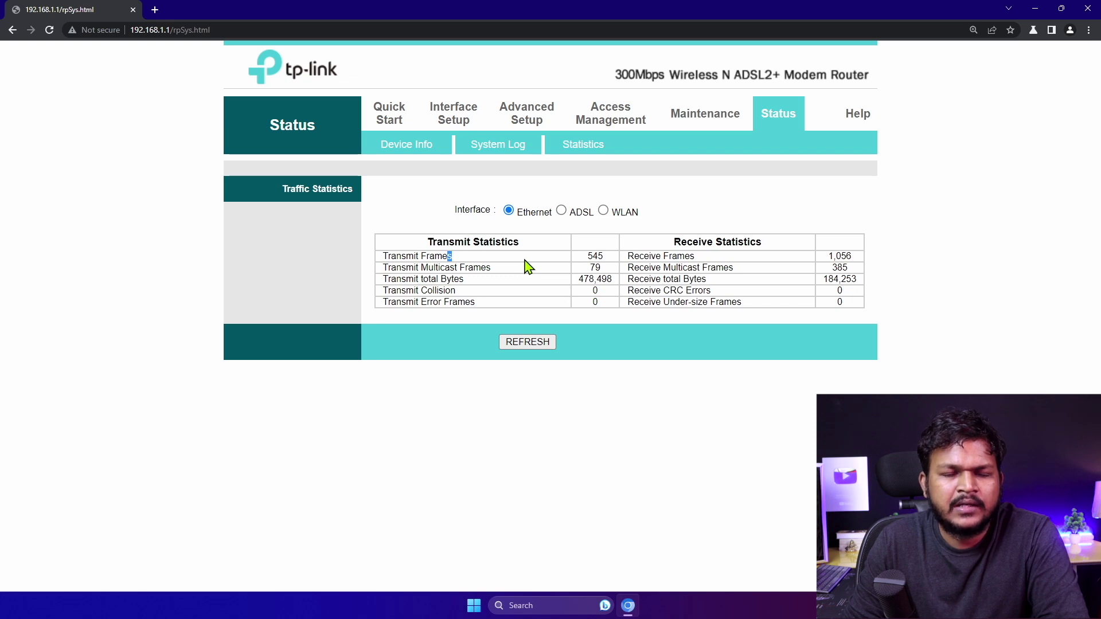
left_click(757, 255)
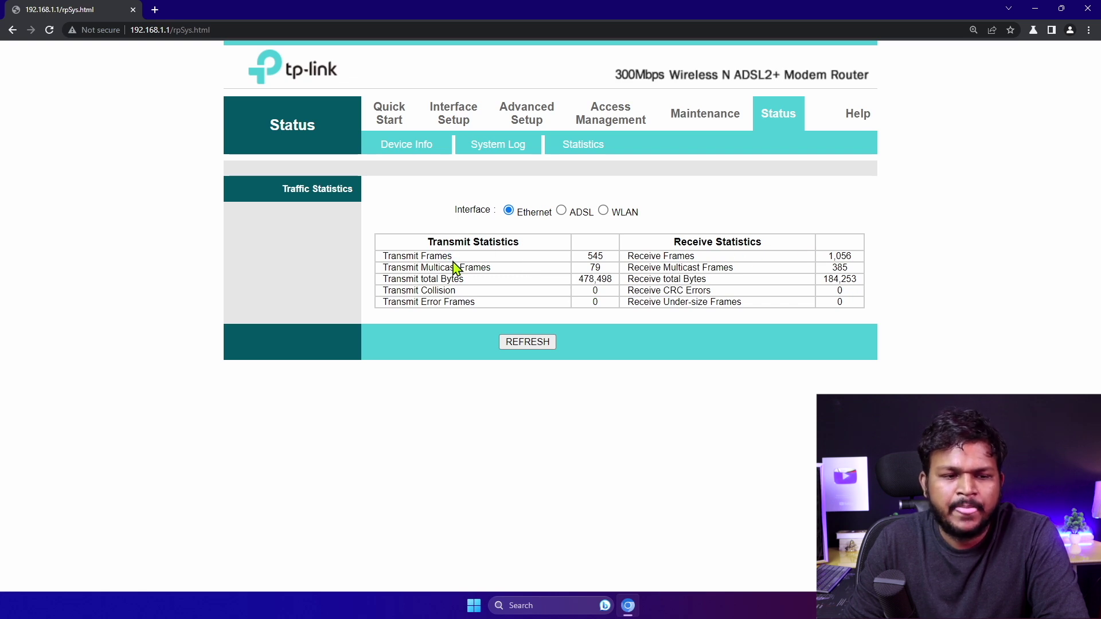
left_click_drag(444, 267, 566, 280)
left_click(452, 281)
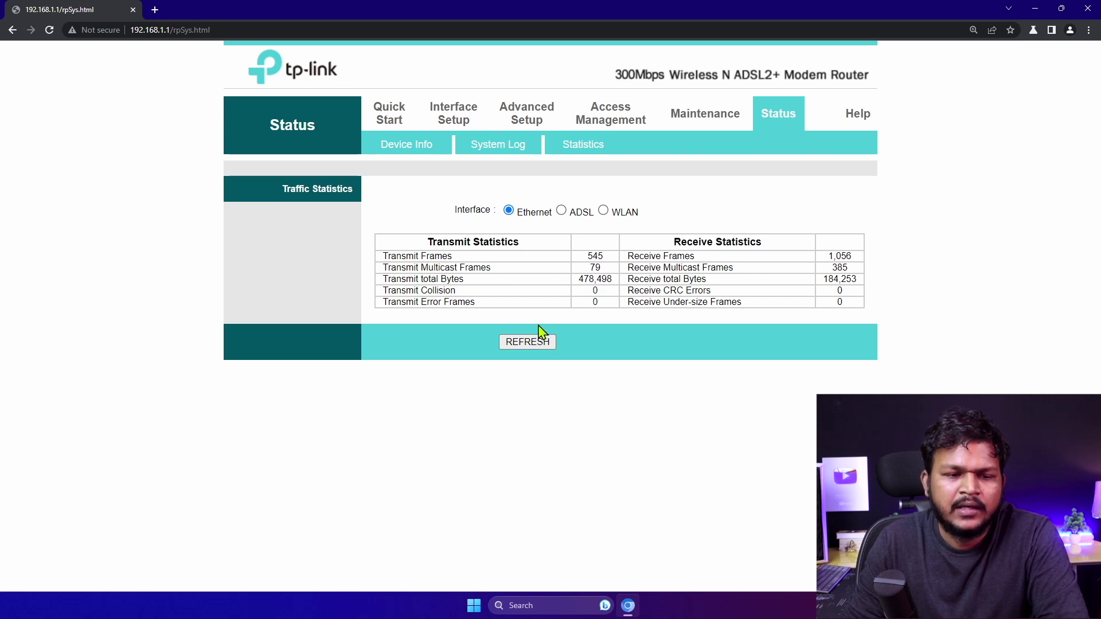
left_click_drag(446, 291, 748, 325)
left_click(415, 295)
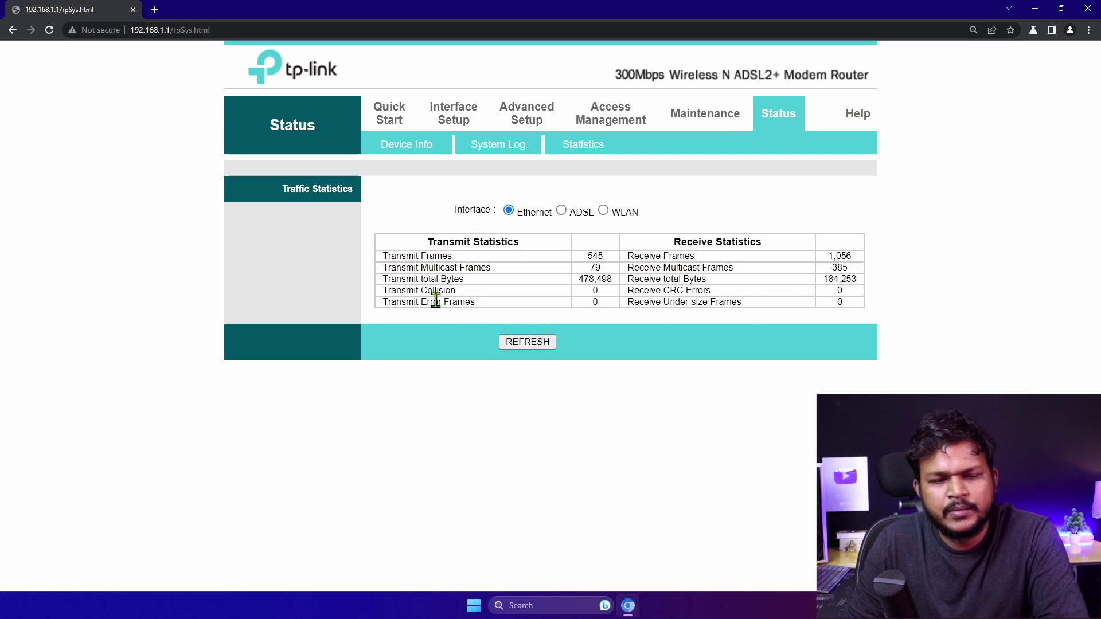
left_click_drag(453, 302, 492, 310)
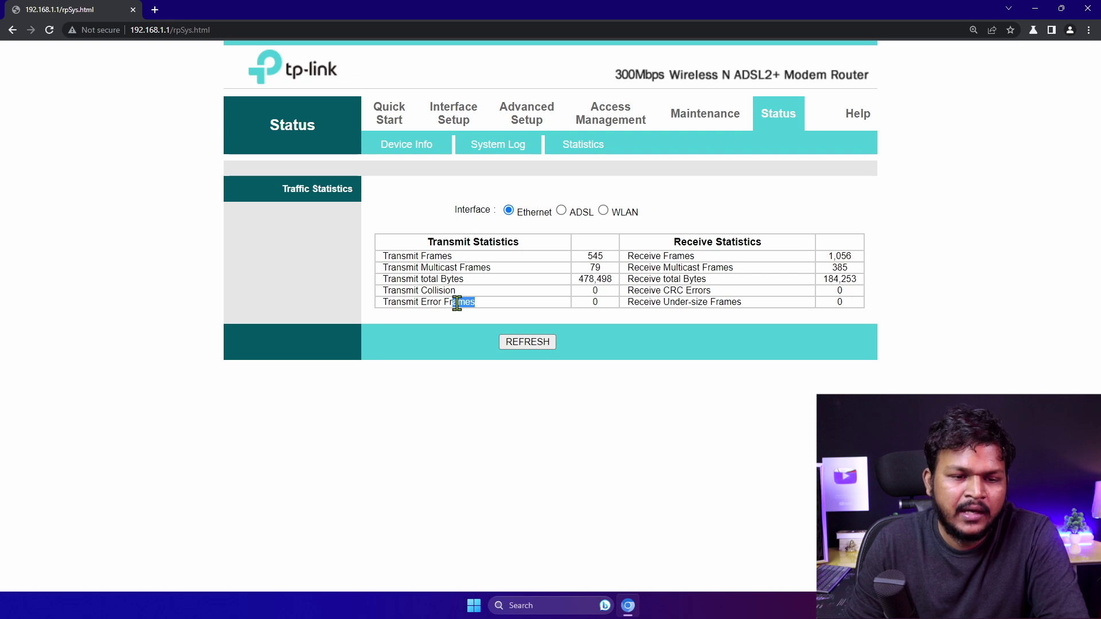
Switch statistics to ADSL, then WLAN, and bring up the administrator password settings
left_click(562, 210)
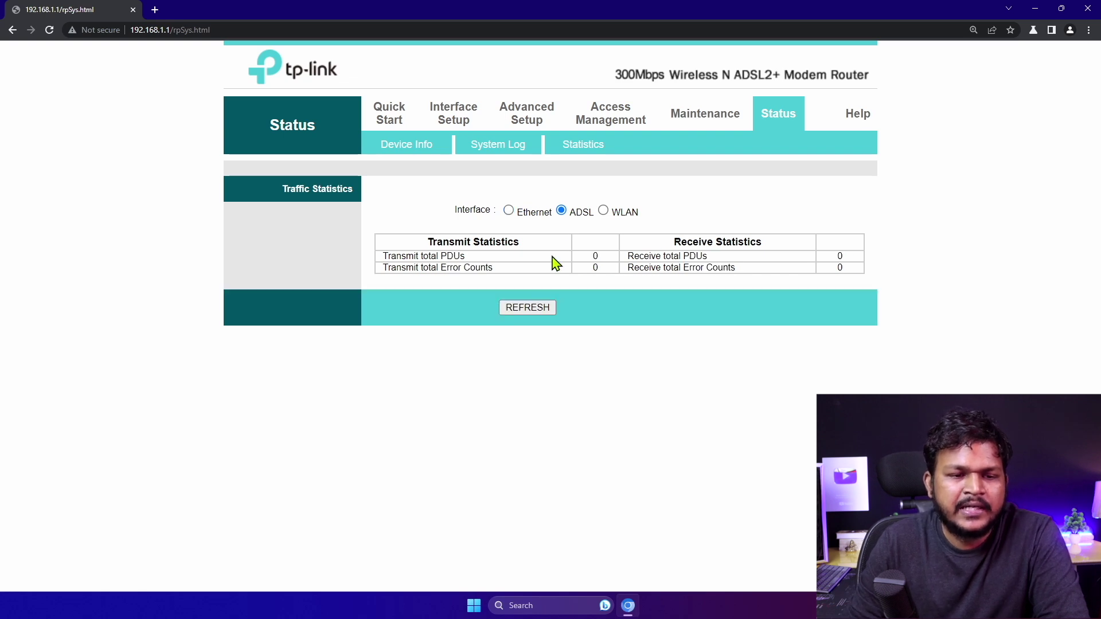
left_click_drag(467, 246, 495, 244)
left_click_drag(654, 249, 708, 241)
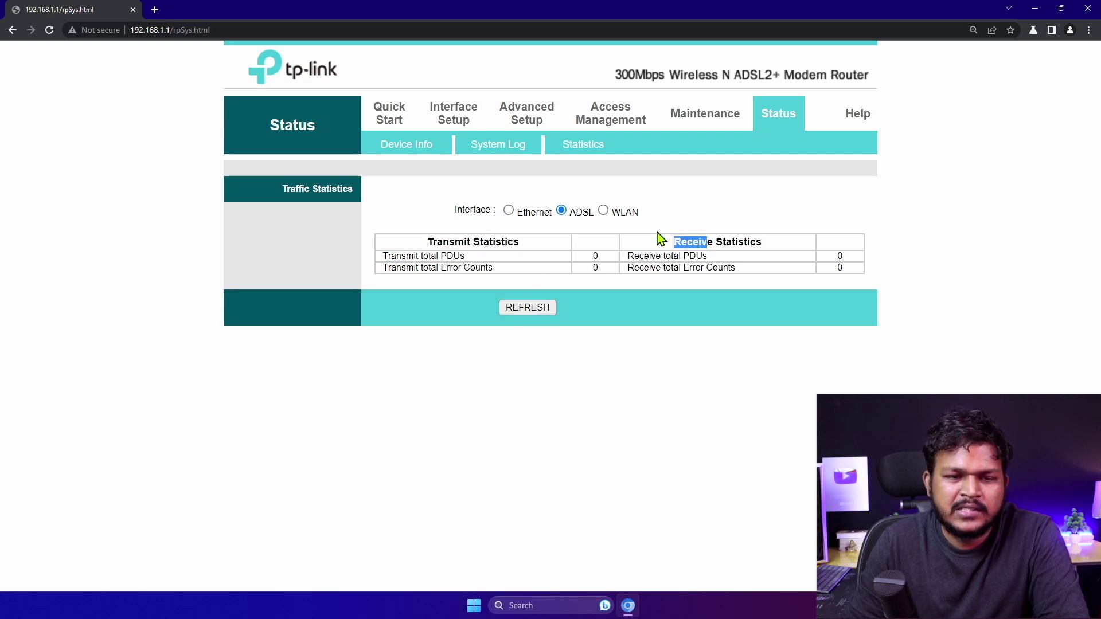
left_click(603, 211)
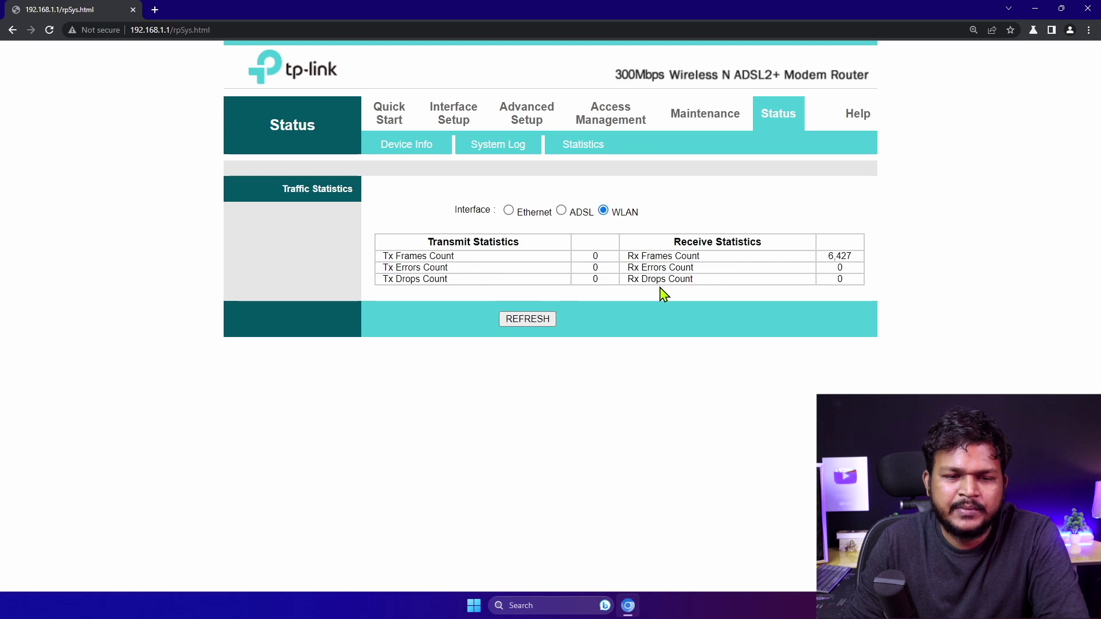
left_click_drag(664, 293, 706, 293)
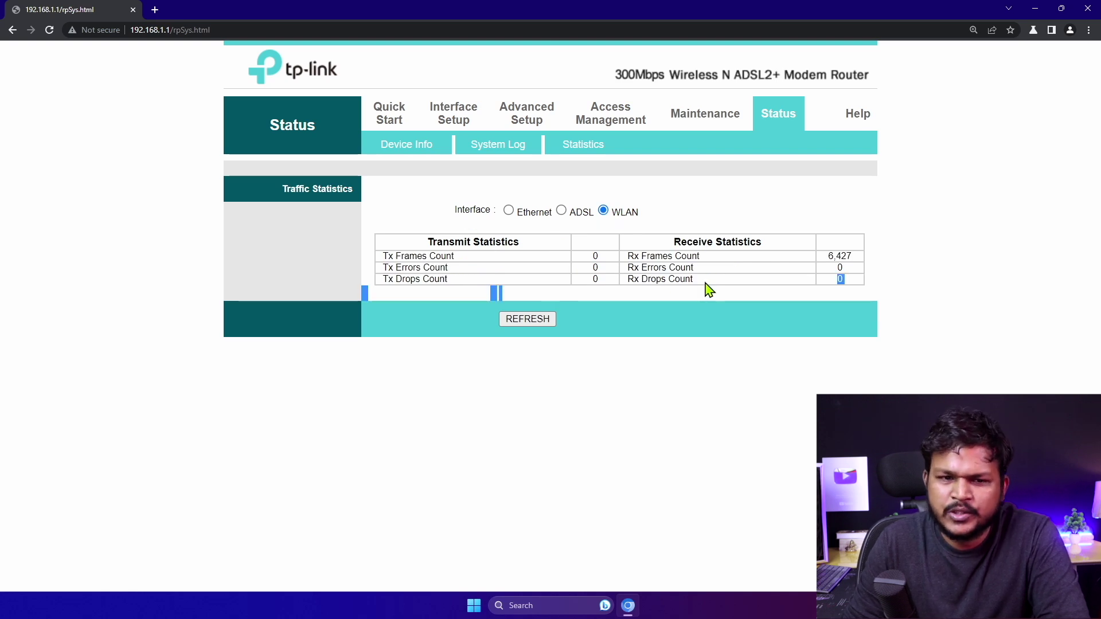
left_click(774, 115)
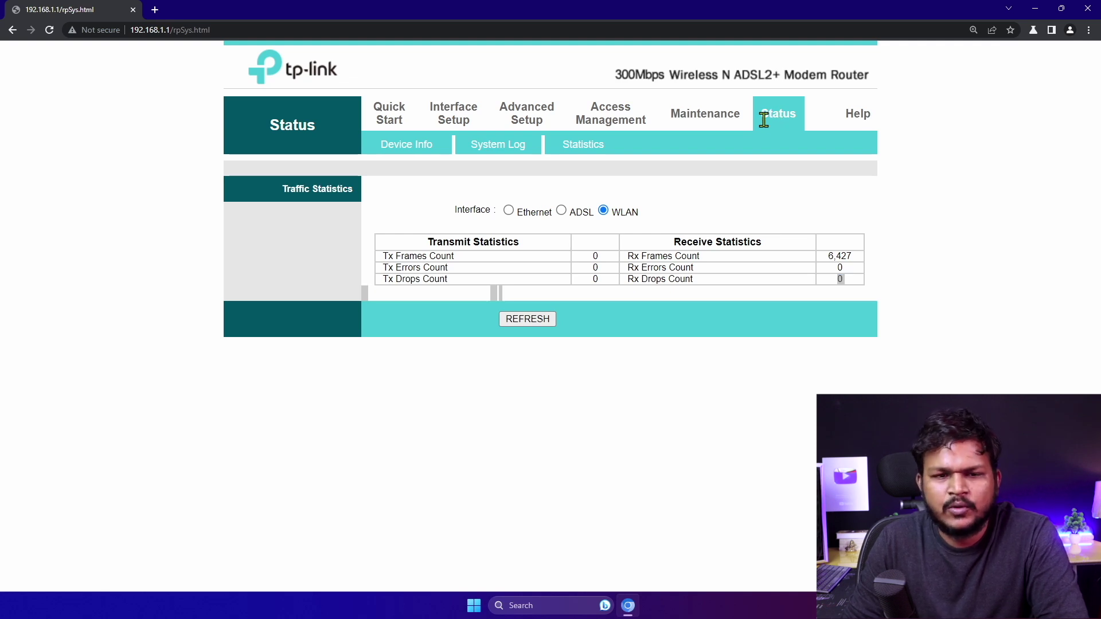
left_click(709, 114)
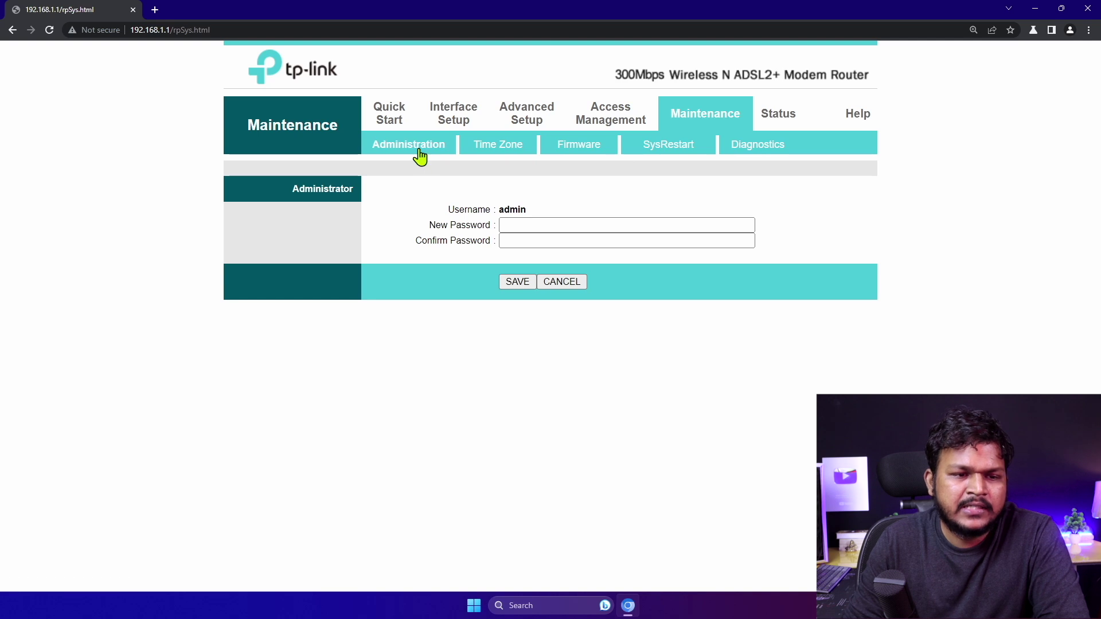
Inspect the admin username on the Administration page and focus the empty New Password field
left_click(525, 225)
left_click_drag(497, 209, 542, 212)
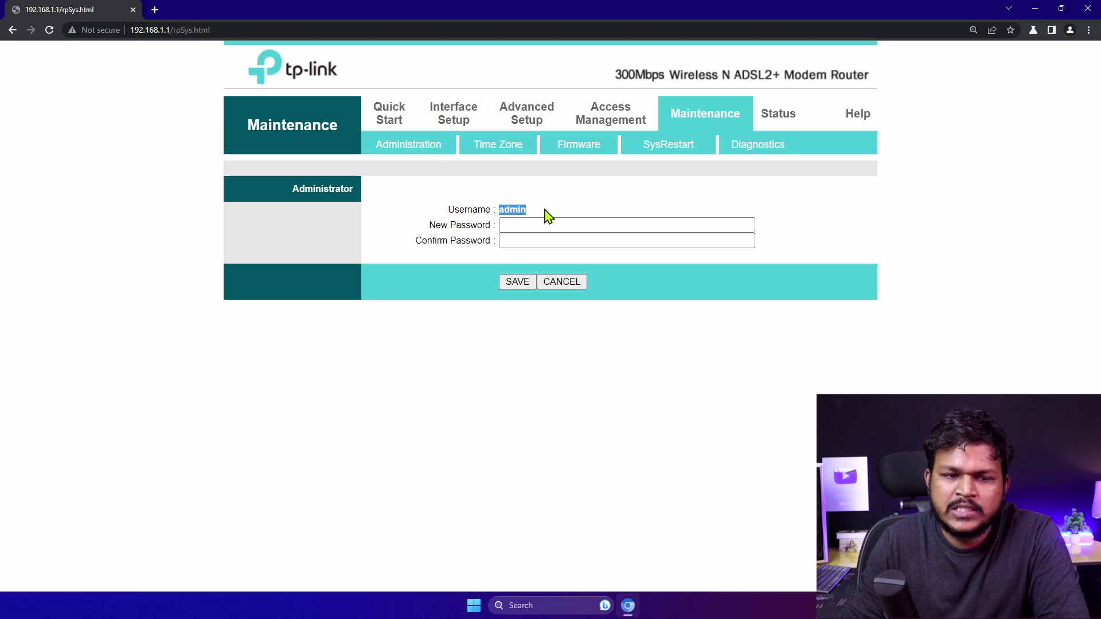
left_click(514, 224)
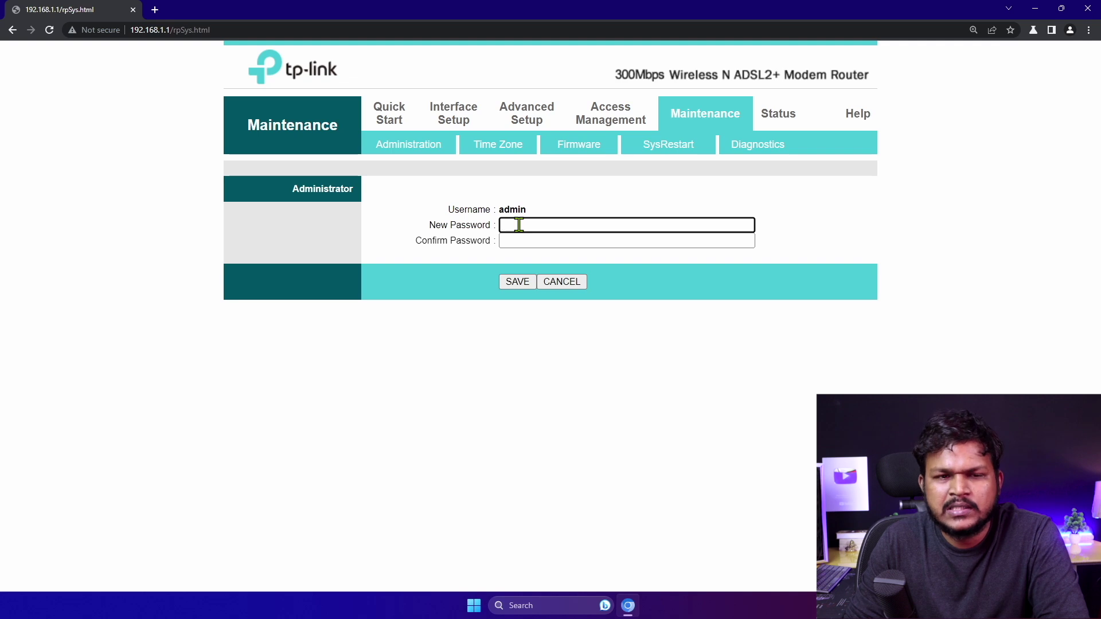
left_click(509, 150)
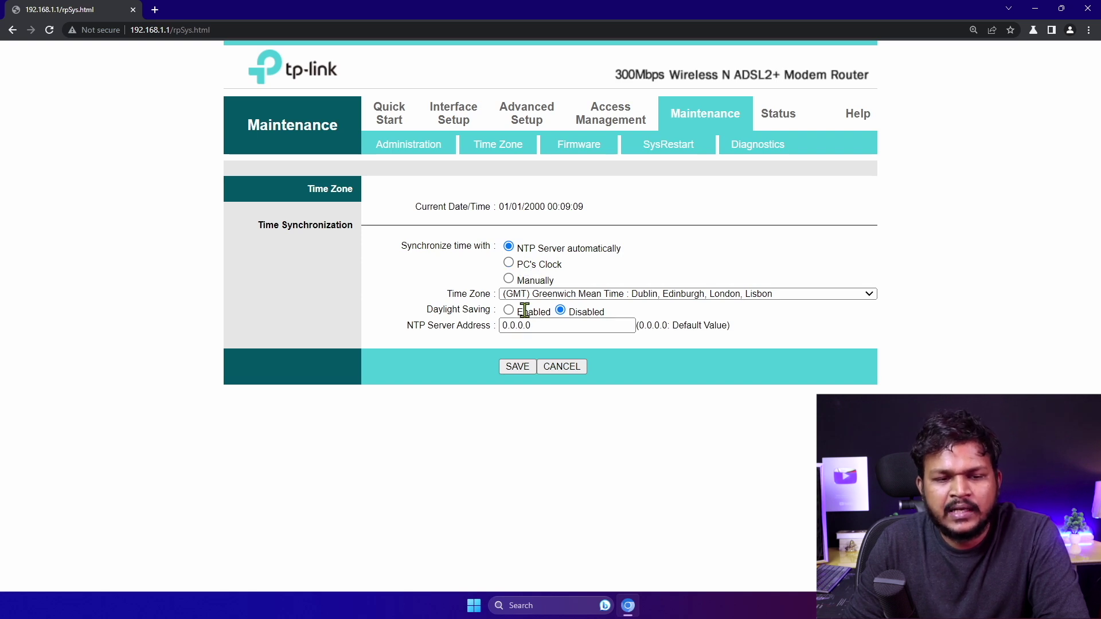
Choose the (GMT+05:30) Madras, Kolkata, Mumbai, New Delhi time zone and focus the NTP server address field
left_click(665, 295)
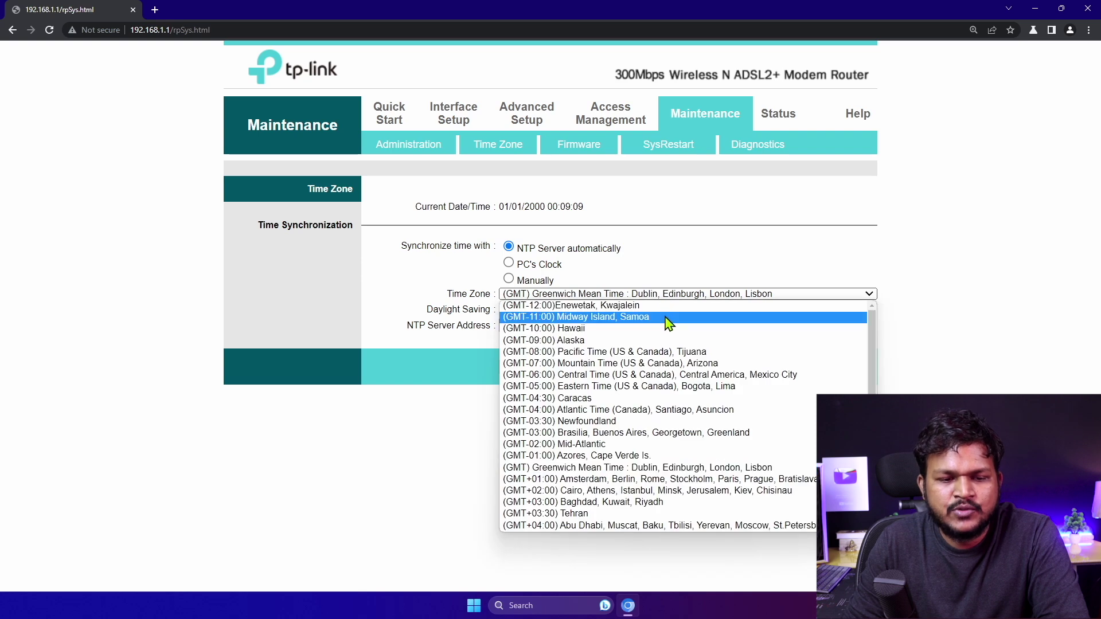
scroll(645, 450, "down", 3)
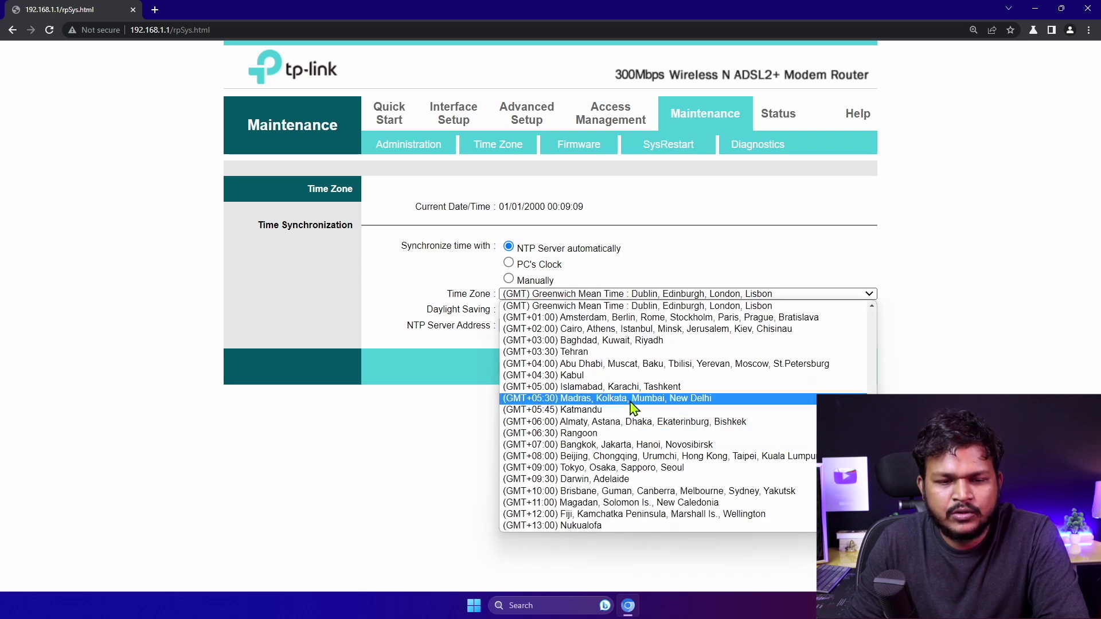
left_click(634, 401)
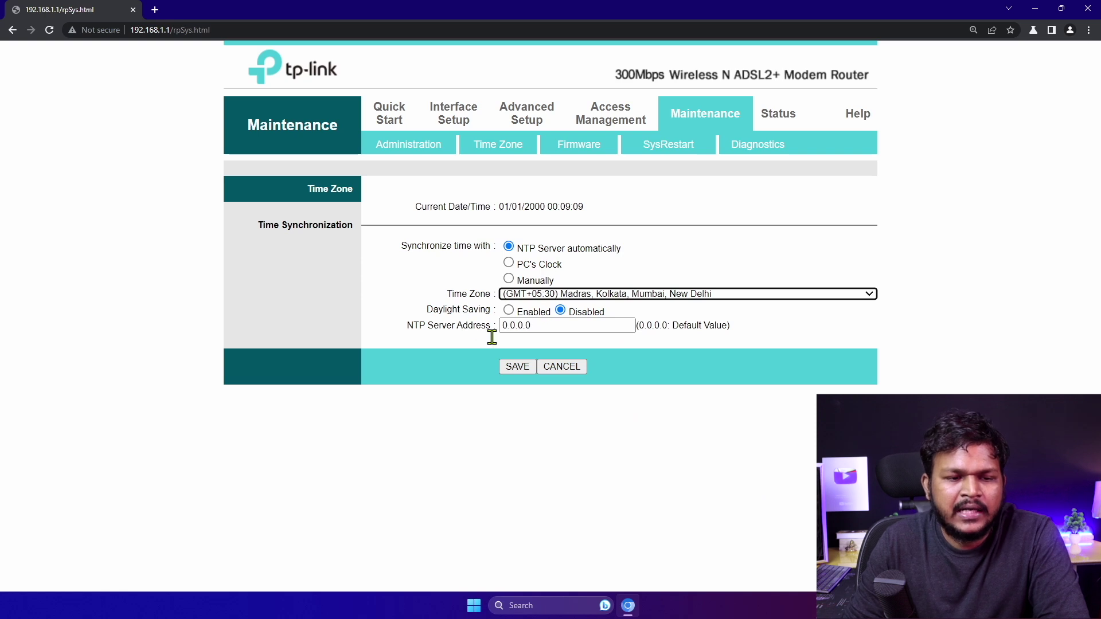
left_click(526, 327)
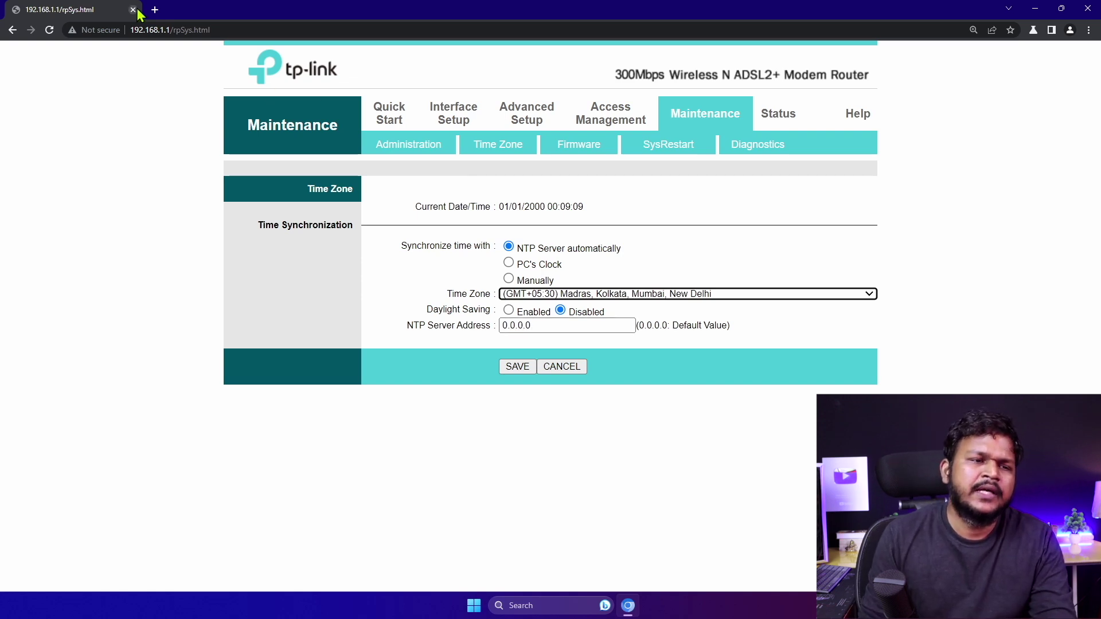
left_click(154, 10)
Search 'ntp free server url for india' in a new tab, then close it after the DNS error
type("nt")
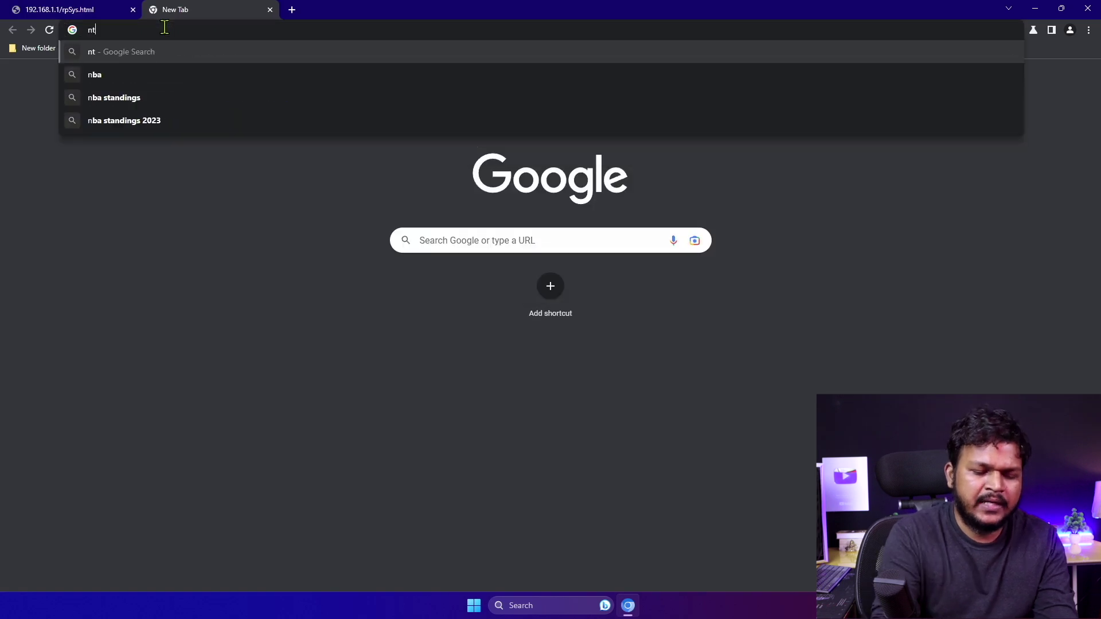
type("p free s")
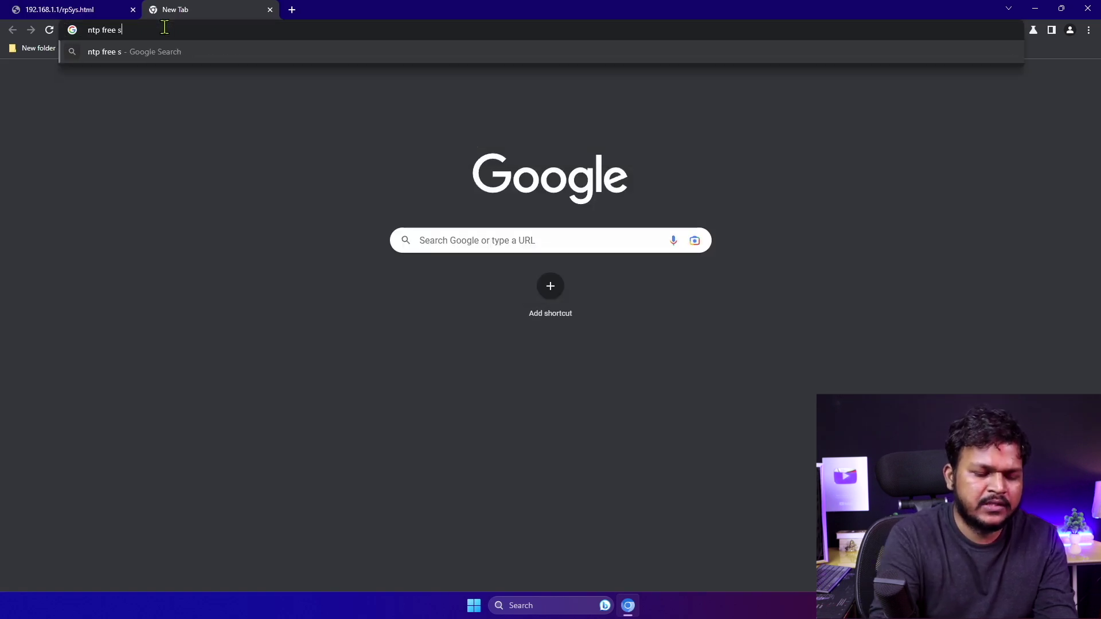
type("erver ur")
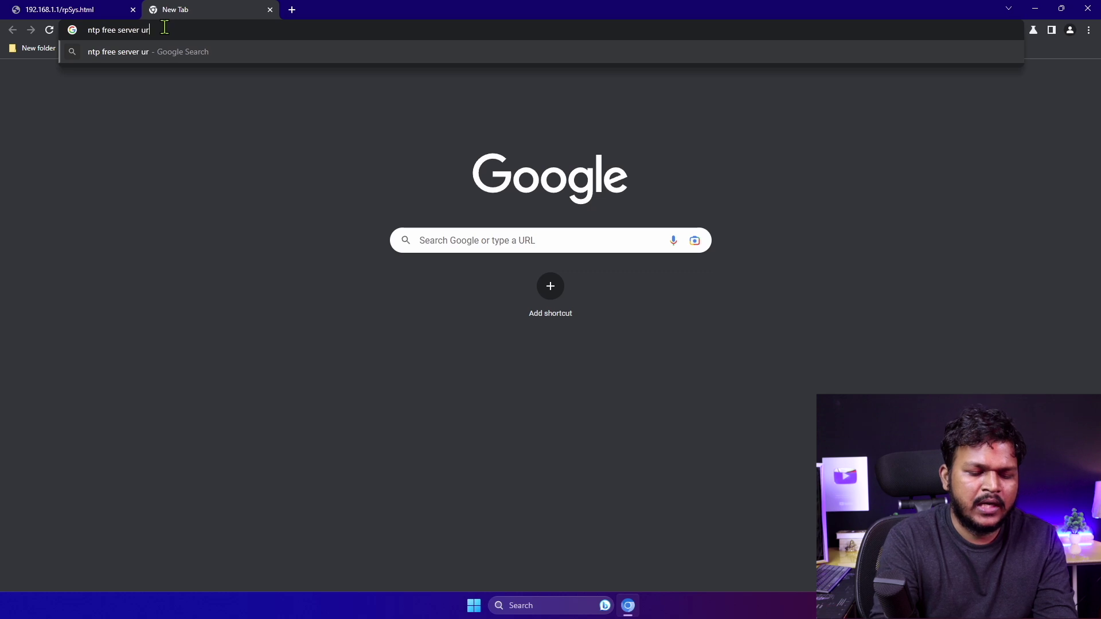
type("l for india")
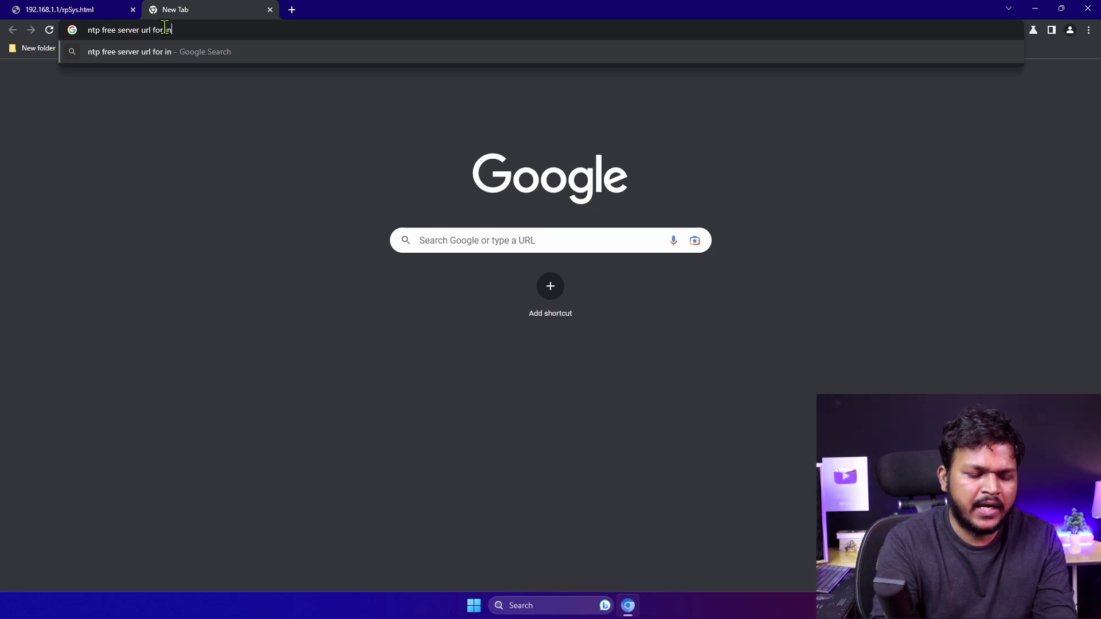
key("Return")
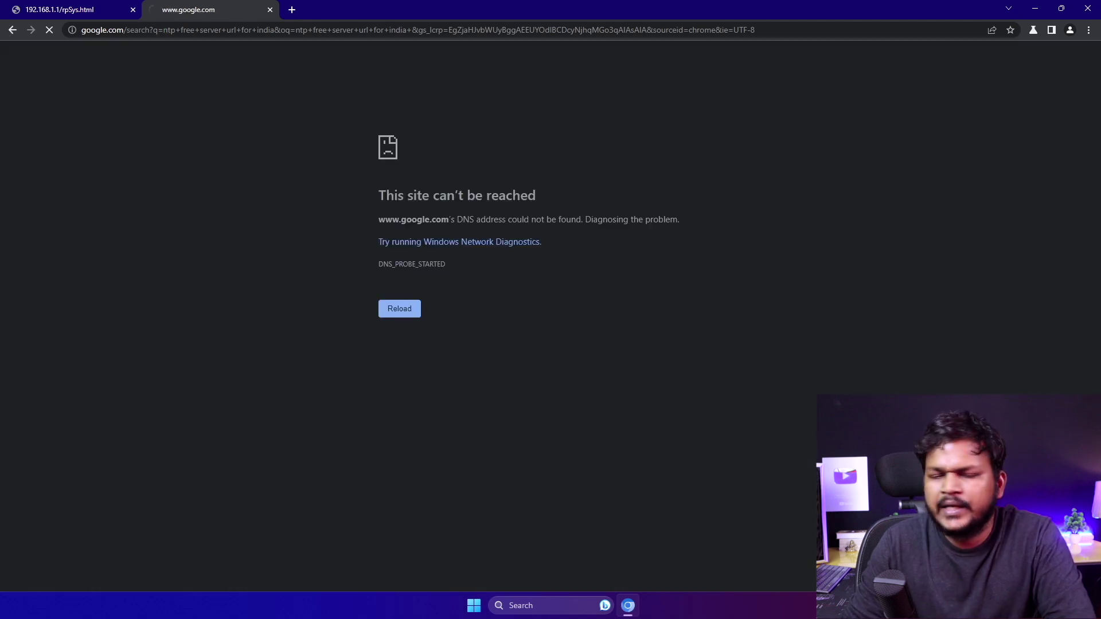
left_click(270, 10)
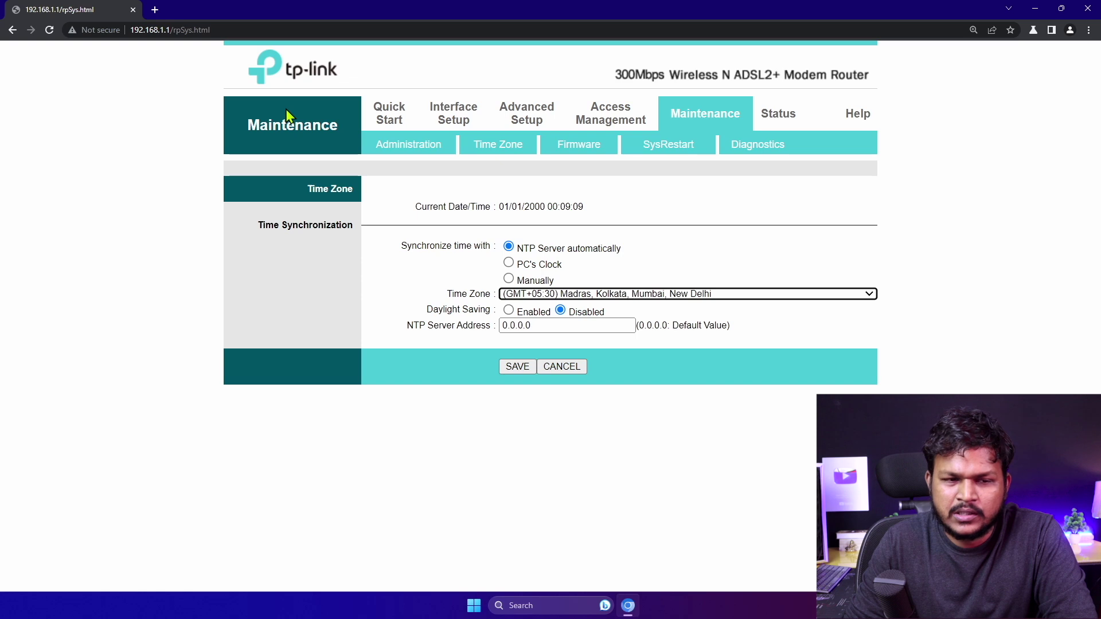
Select the 0.0.0.0 NTP server value, view the Firmware upgrade page, then the SysRestart options
left_click_drag(519, 325, 485, 325)
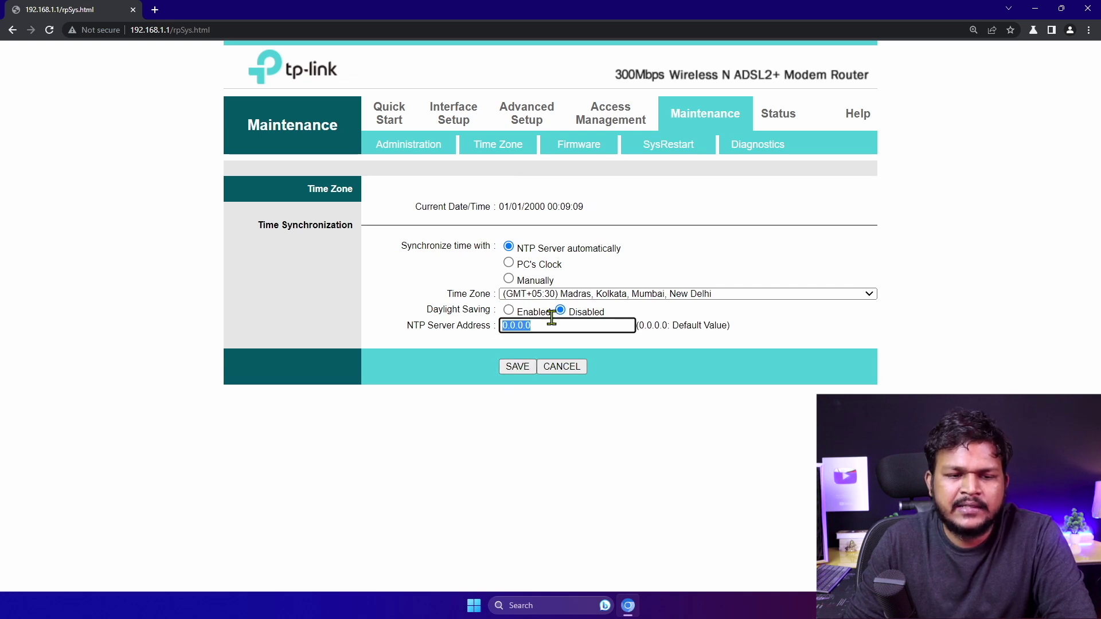
left_click(586, 149)
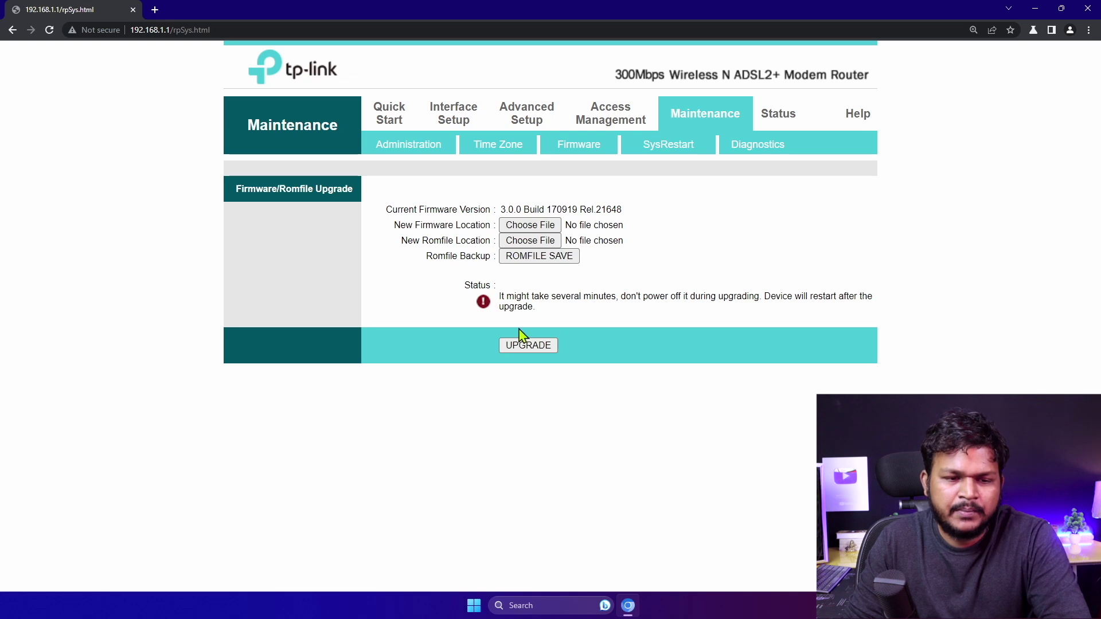
left_click(659, 154)
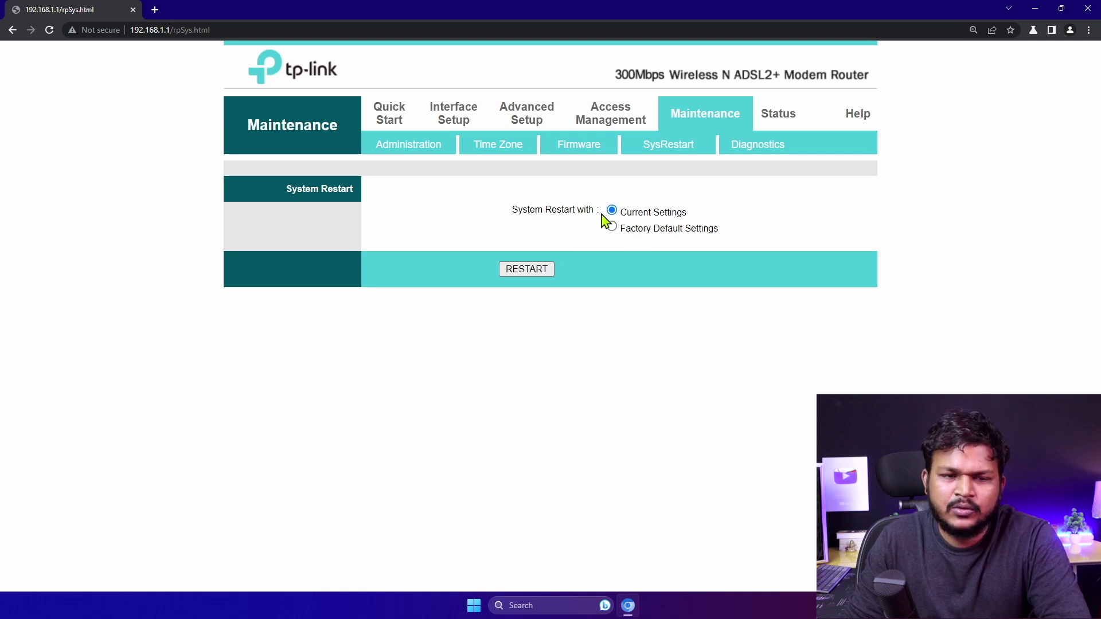
Review the Diagnostics test results, highlighting the failing ADSL Synchronization test
double_click(753, 155)
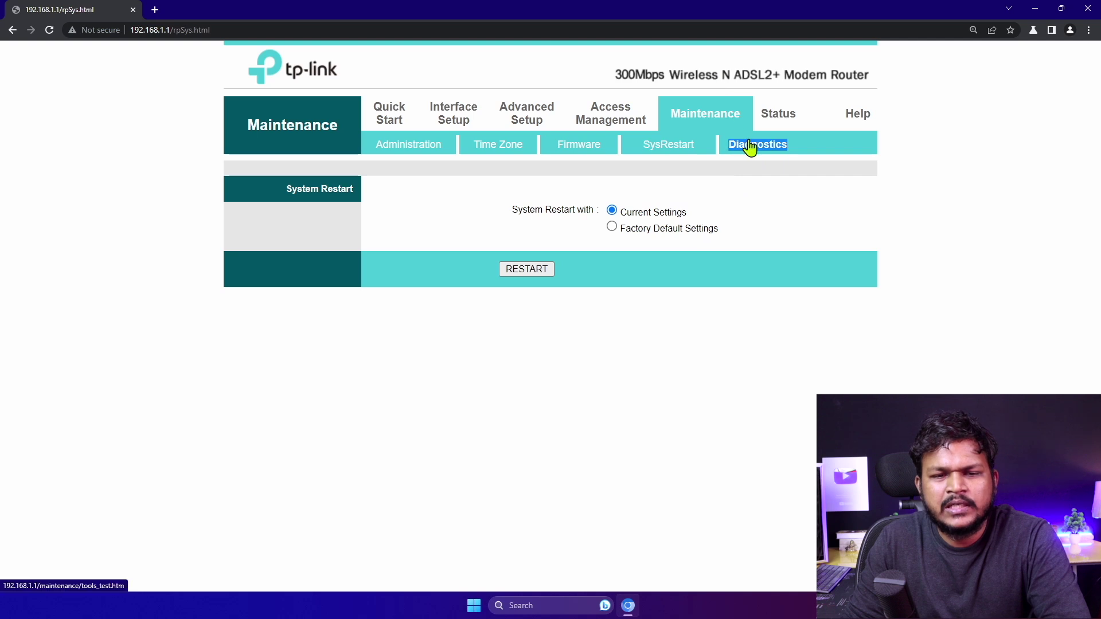
left_click(751, 147)
left_click(522, 267)
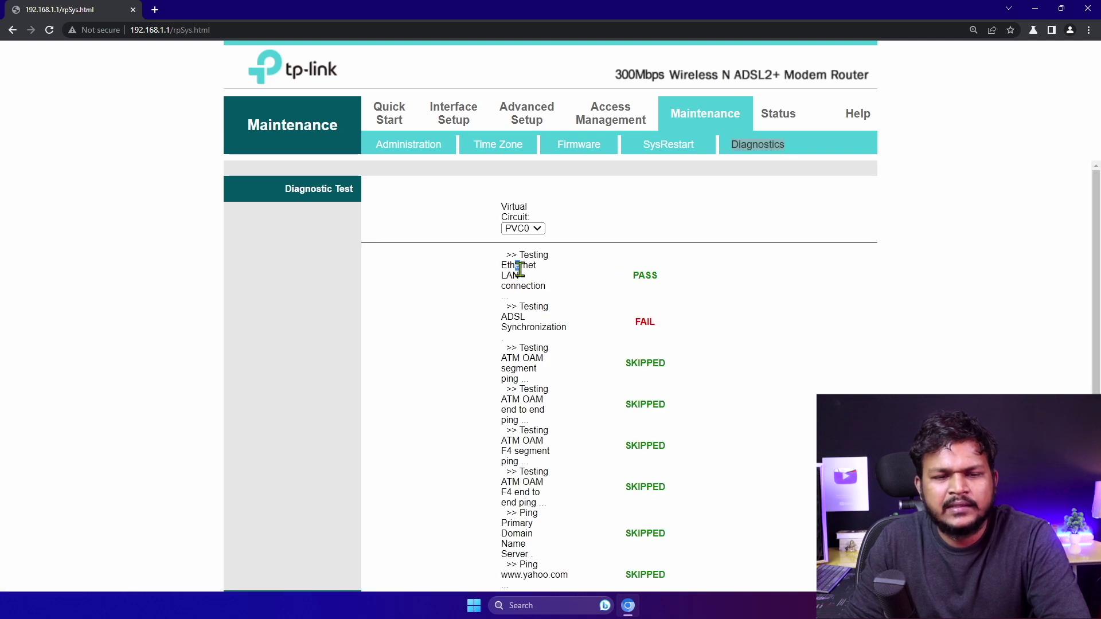
left_click_drag(508, 316, 633, 323)
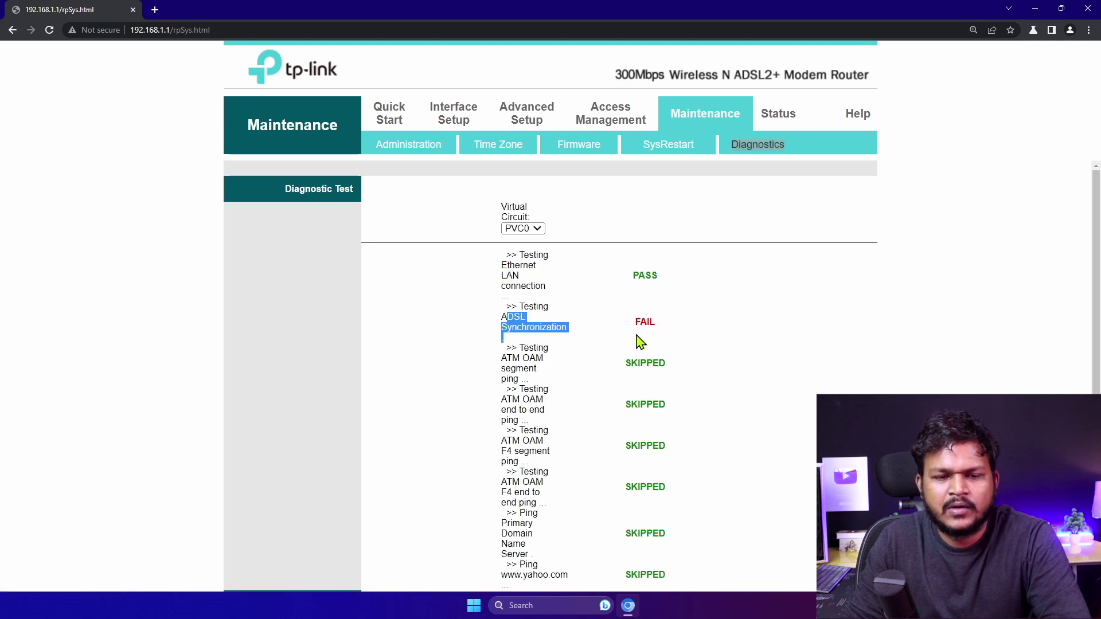
scroll(648, 353, "down", 5)
scroll(641, 304, "up", 5)
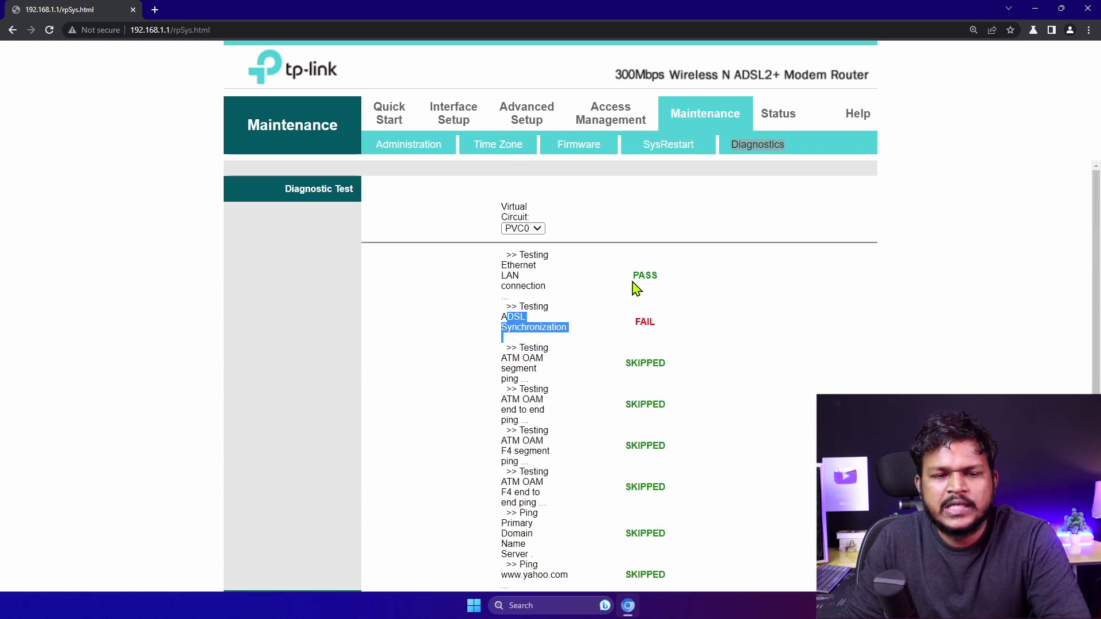
Check the Device Info status page, then load the Access Management ACL page
left_click(523, 228)
left_click(521, 251)
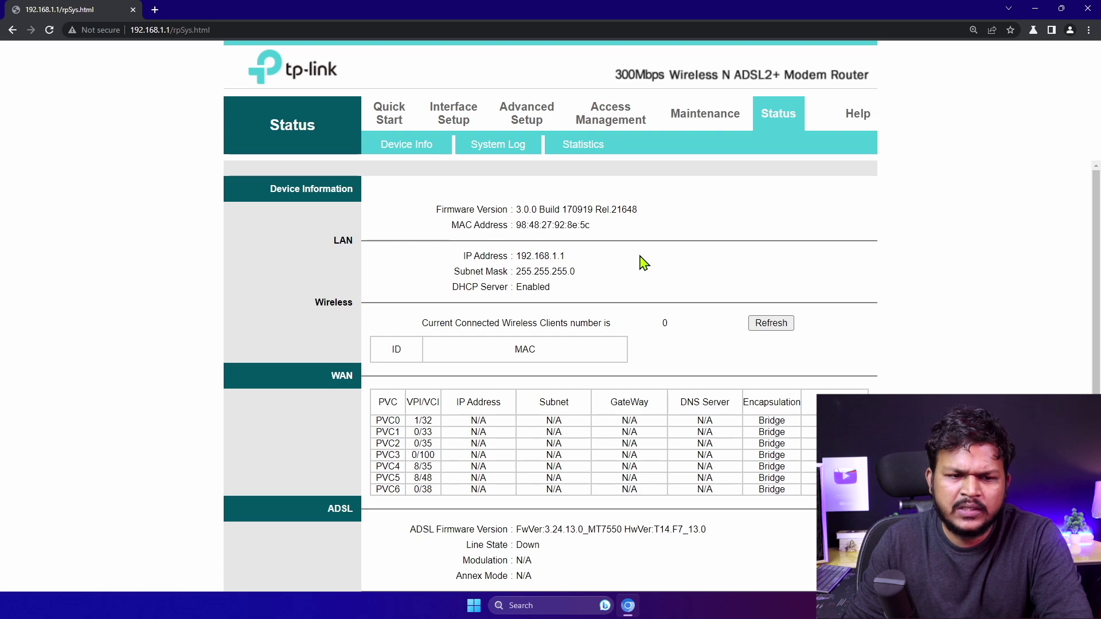
left_click(617, 117)
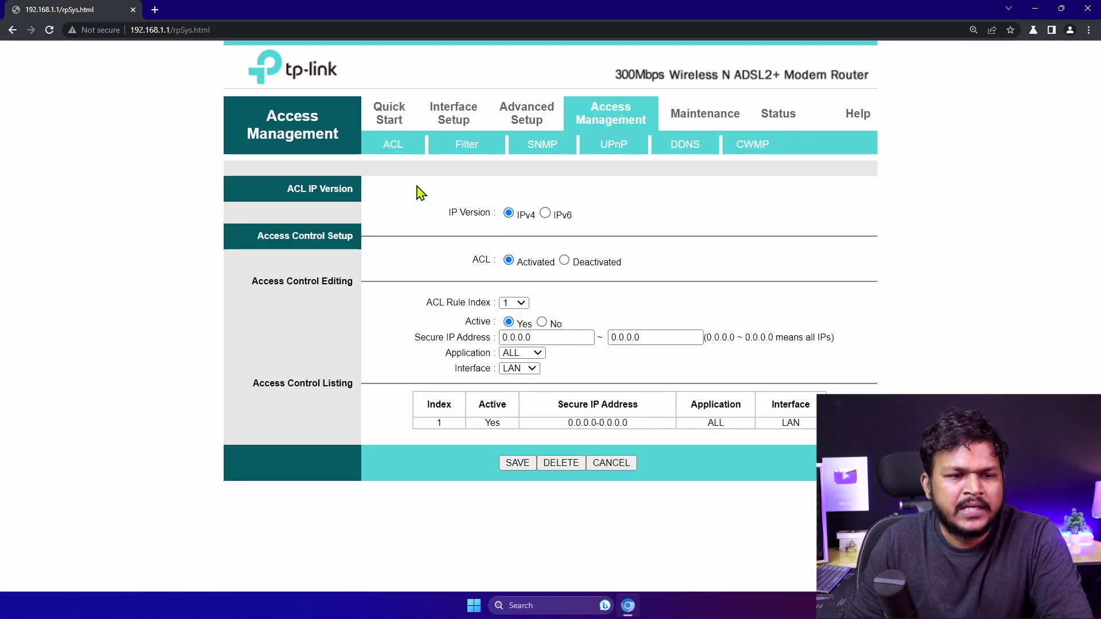
left_click(395, 151)
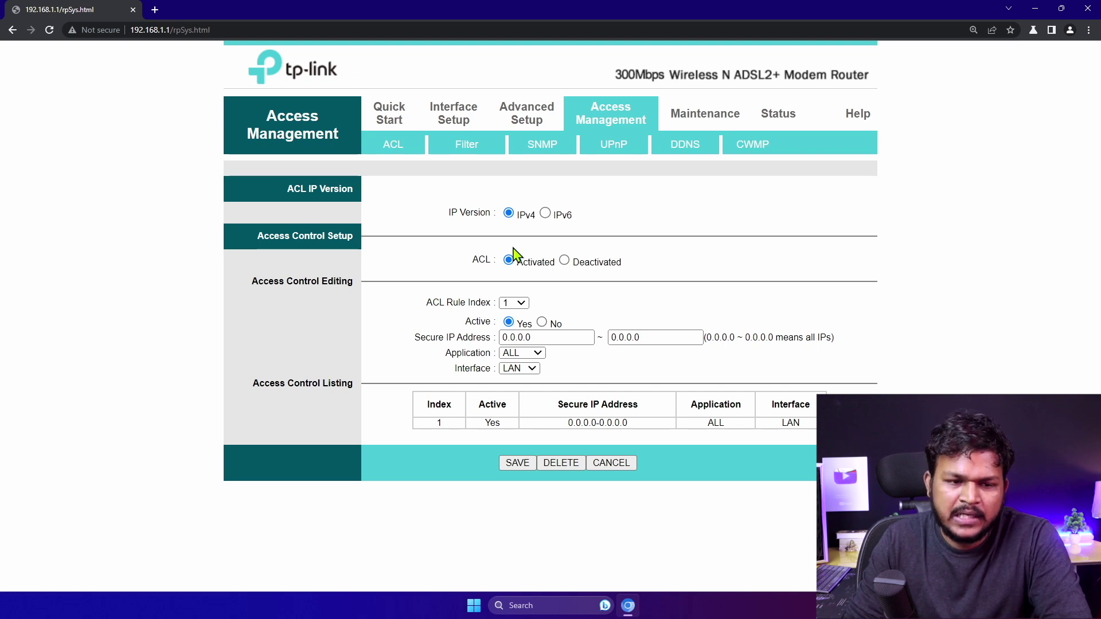
left_click(519, 304)
left_click(518, 313)
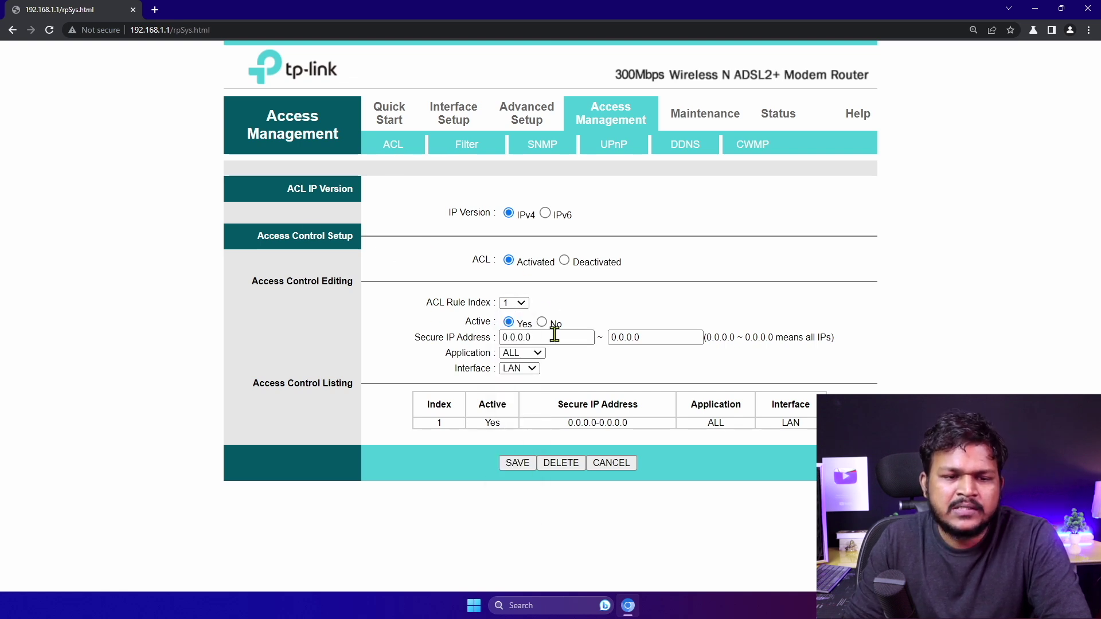
left_click(532, 353)
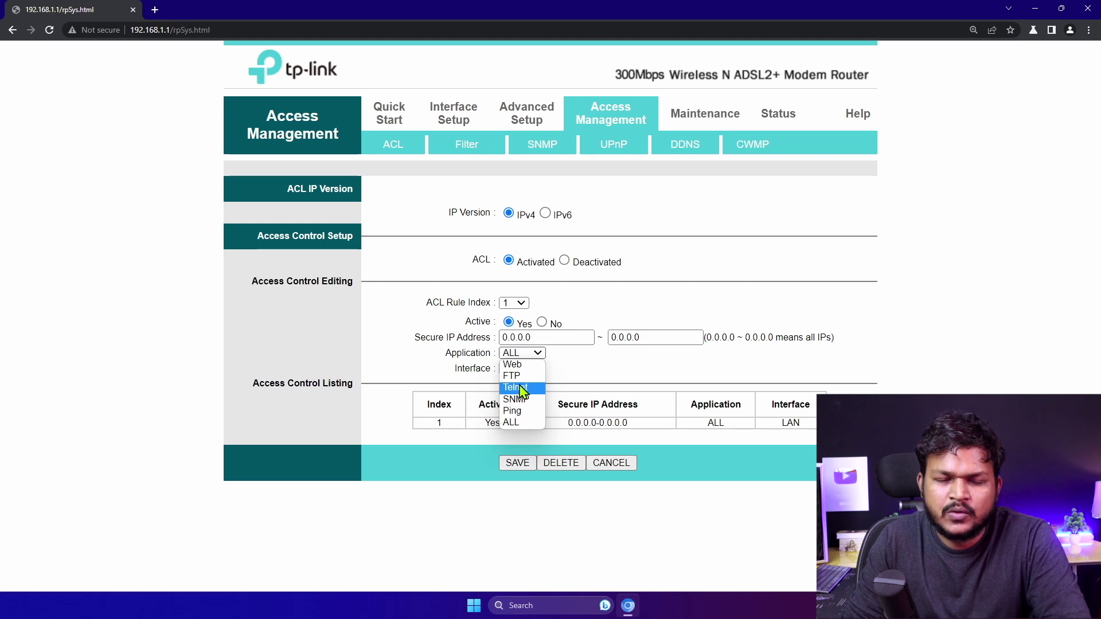
left_click(636, 299)
left_click(531, 372)
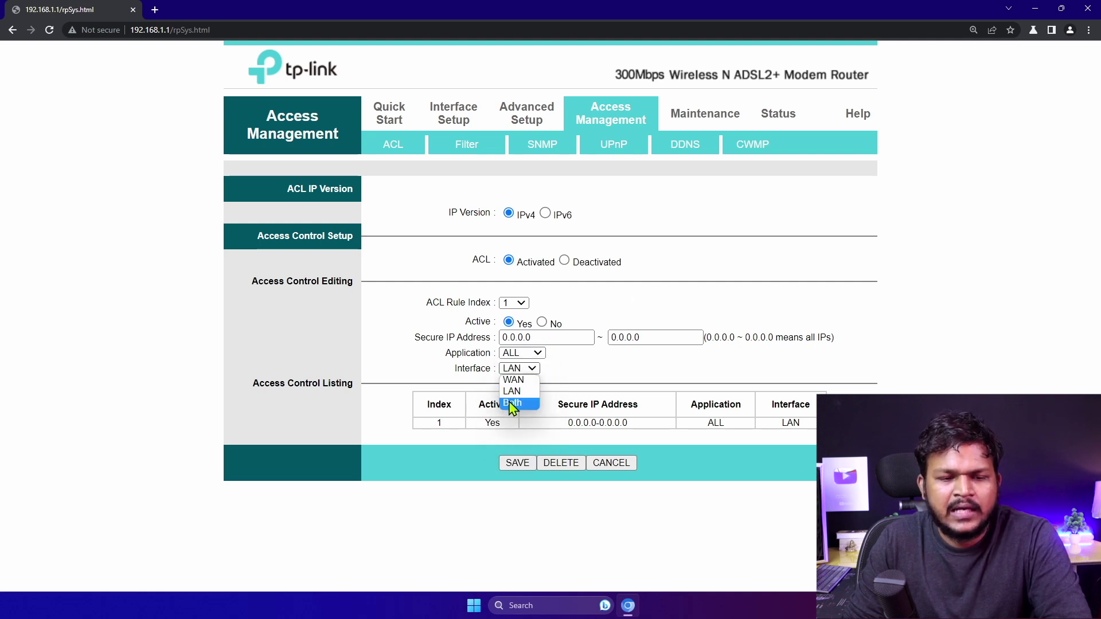
left_click(680, 341)
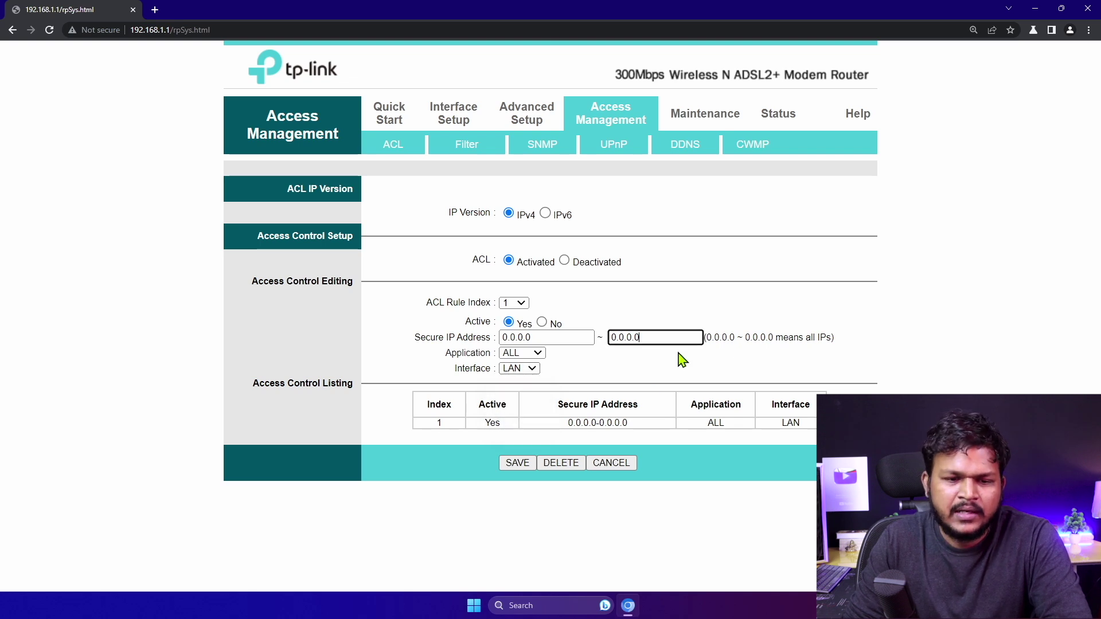
left_click_drag(591, 338, 425, 337)
left_click(628, 339)
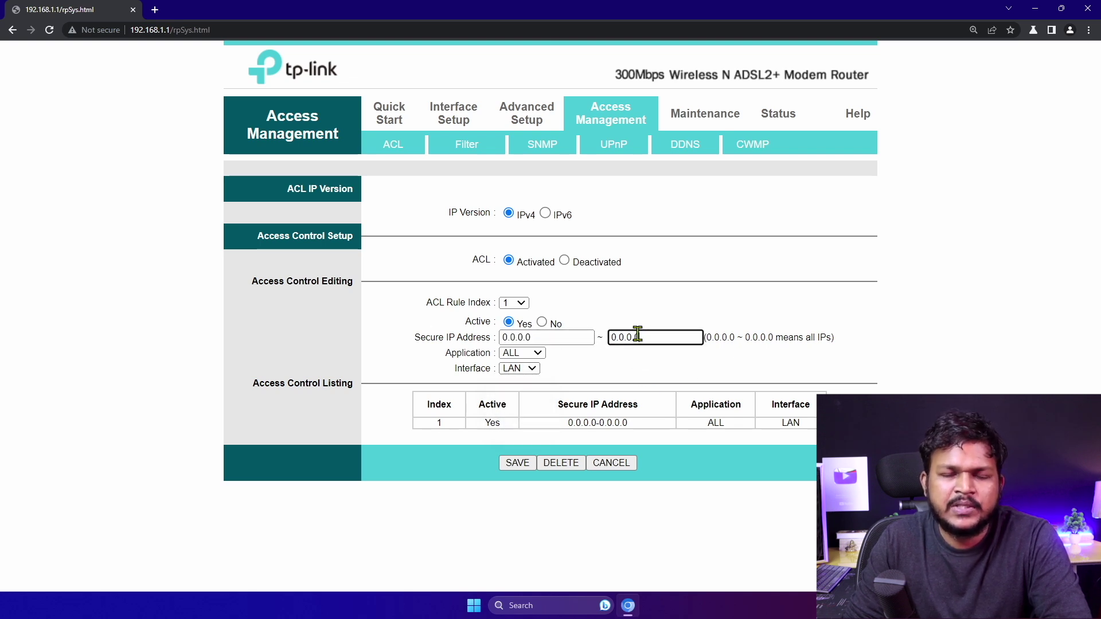
left_click(531, 354)
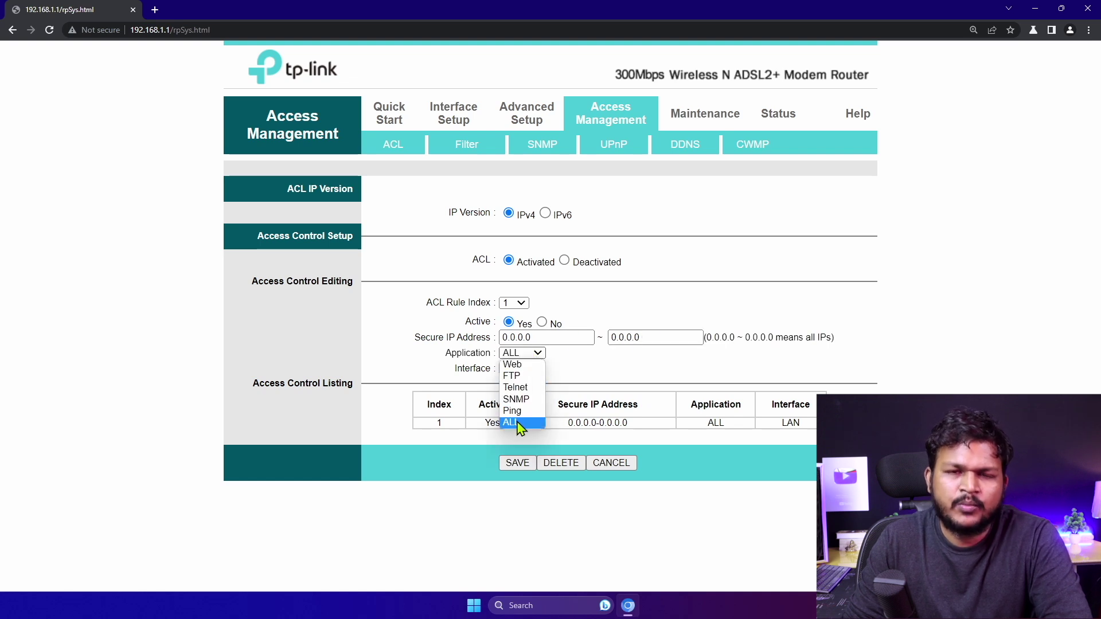
left_click(640, 290)
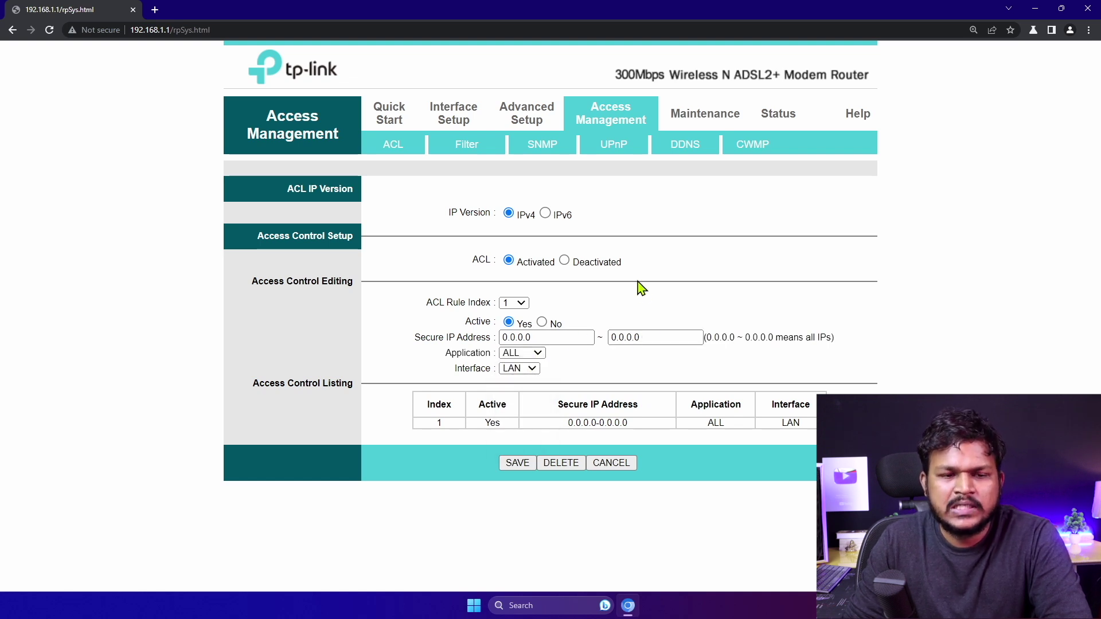
left_click(564, 261)
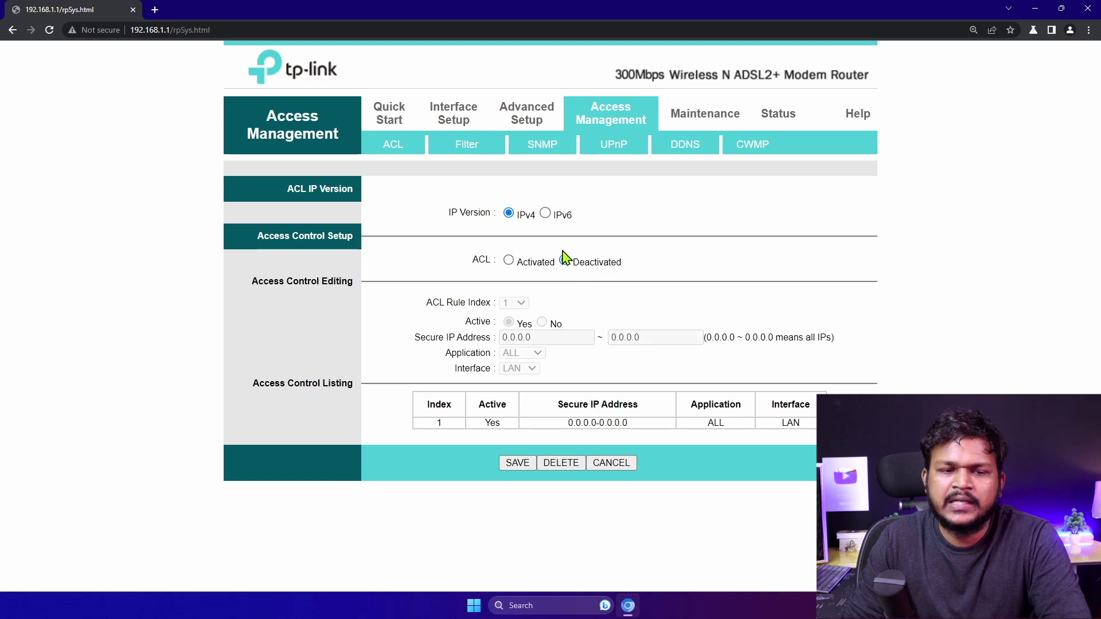
left_click(509, 262)
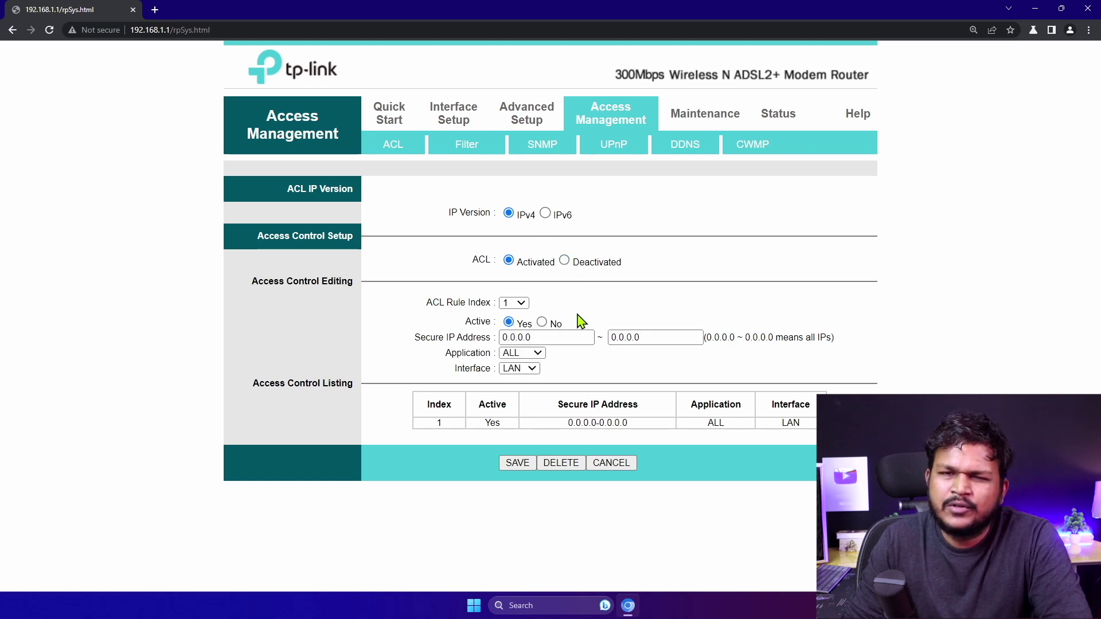
left_click(523, 352)
left_click(523, 357)
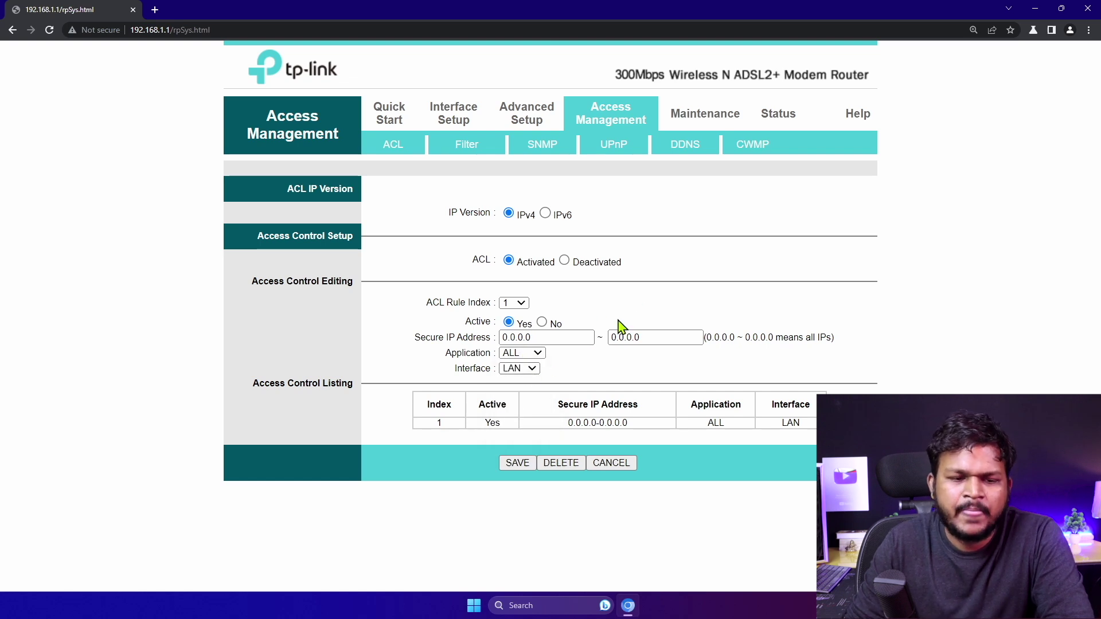
left_click(468, 154)
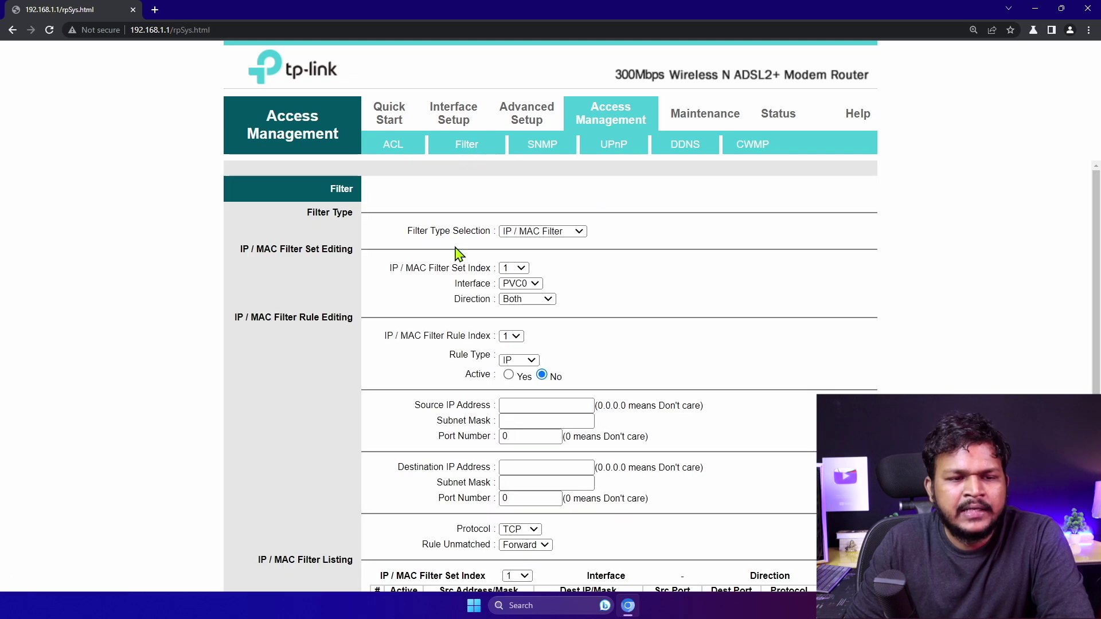
Preview the Application Filter type, then return to the IP / MAC Filter form
left_click(539, 232)
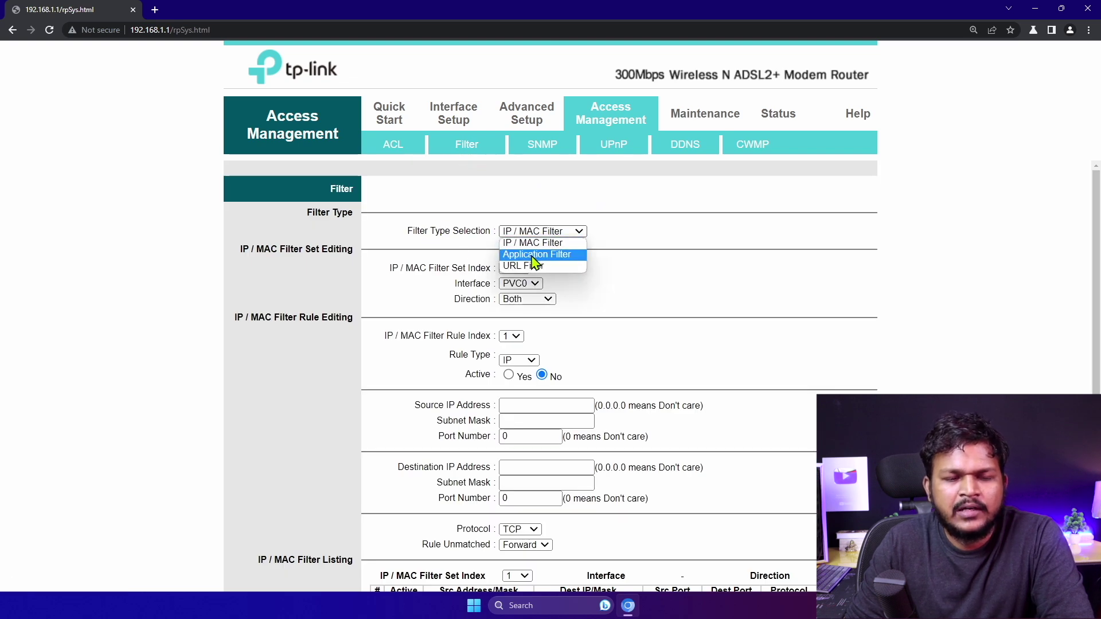
left_click(543, 255)
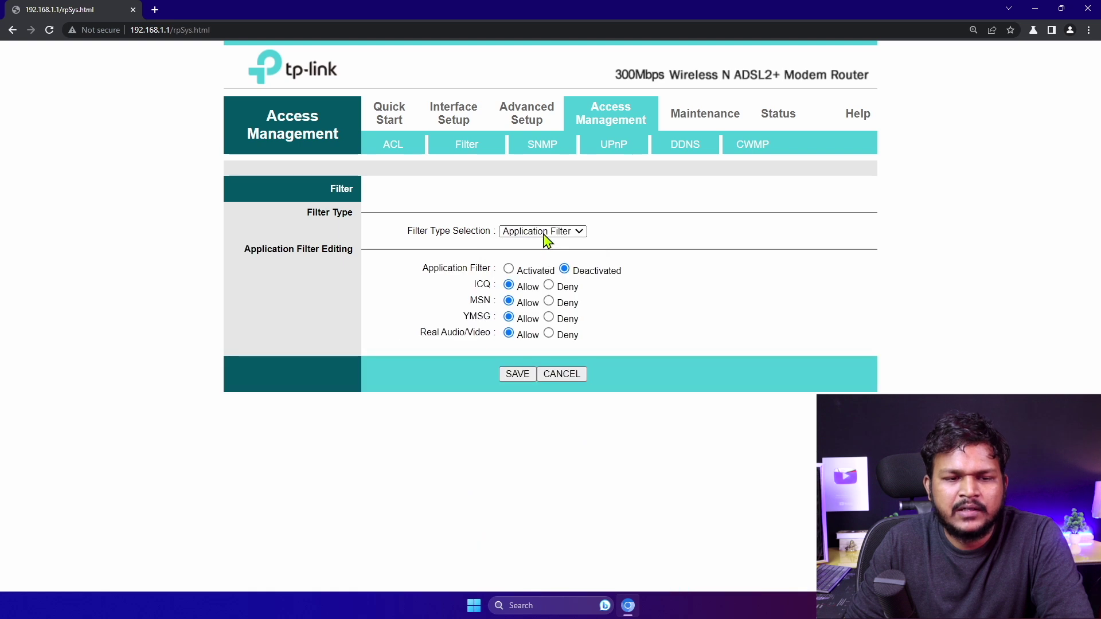
left_click(544, 234)
left_click(528, 241)
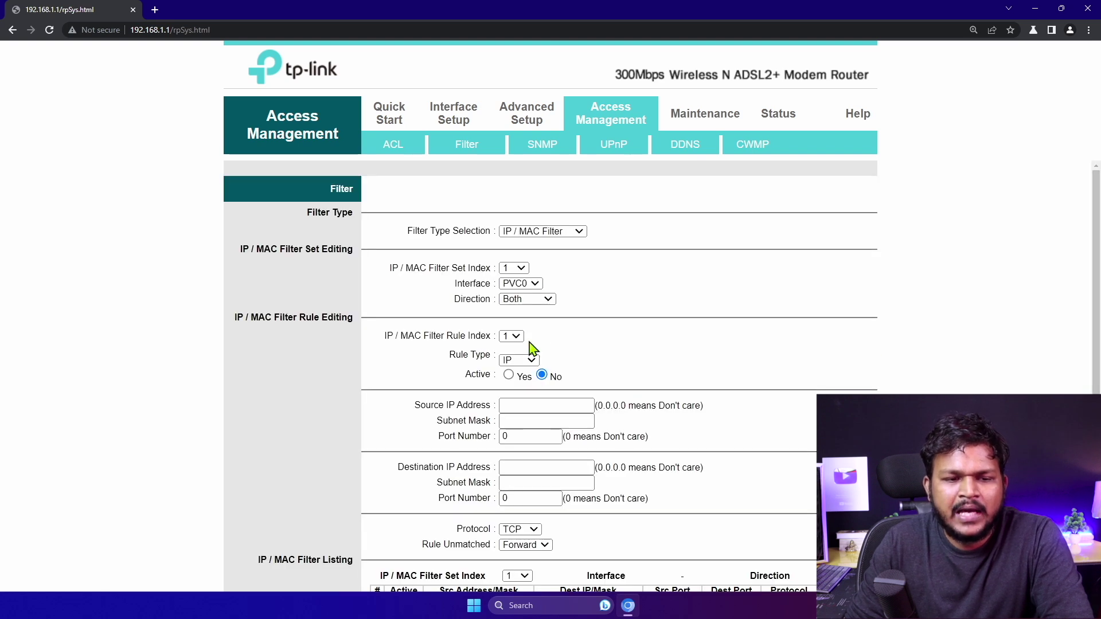
Browse the IP / MAC Filter rule fields, keeping TCP protocol and the IP / MAC Filter type
left_click(525, 408)
left_click(523, 422)
left_click(528, 438)
scroll(573, 433, "down", 2)
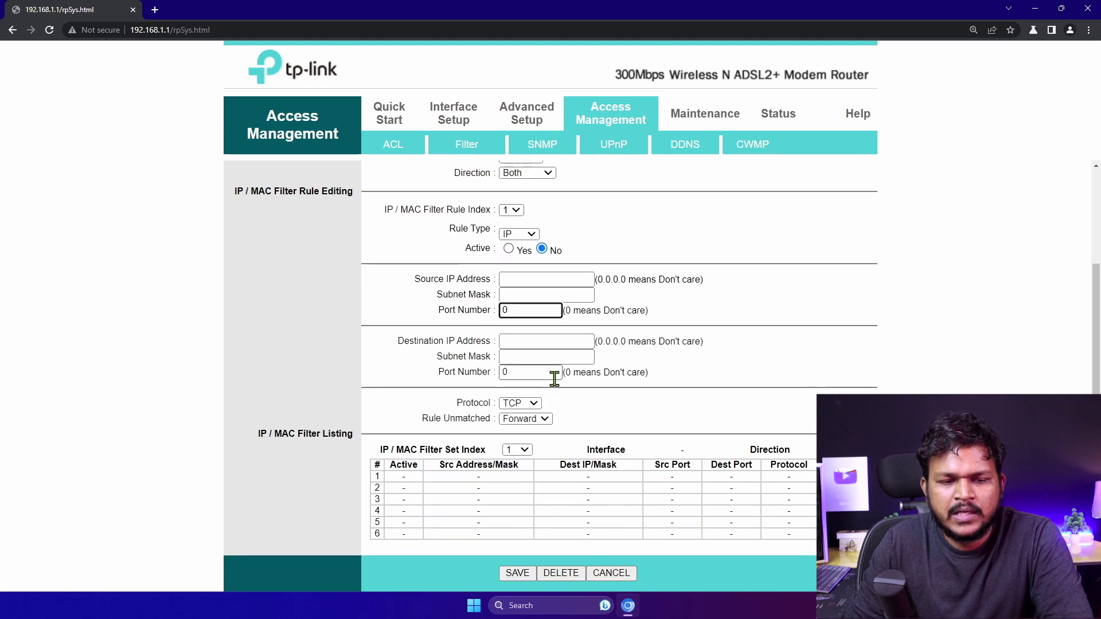
left_click(537, 403)
left_click(539, 414)
left_click(539, 418)
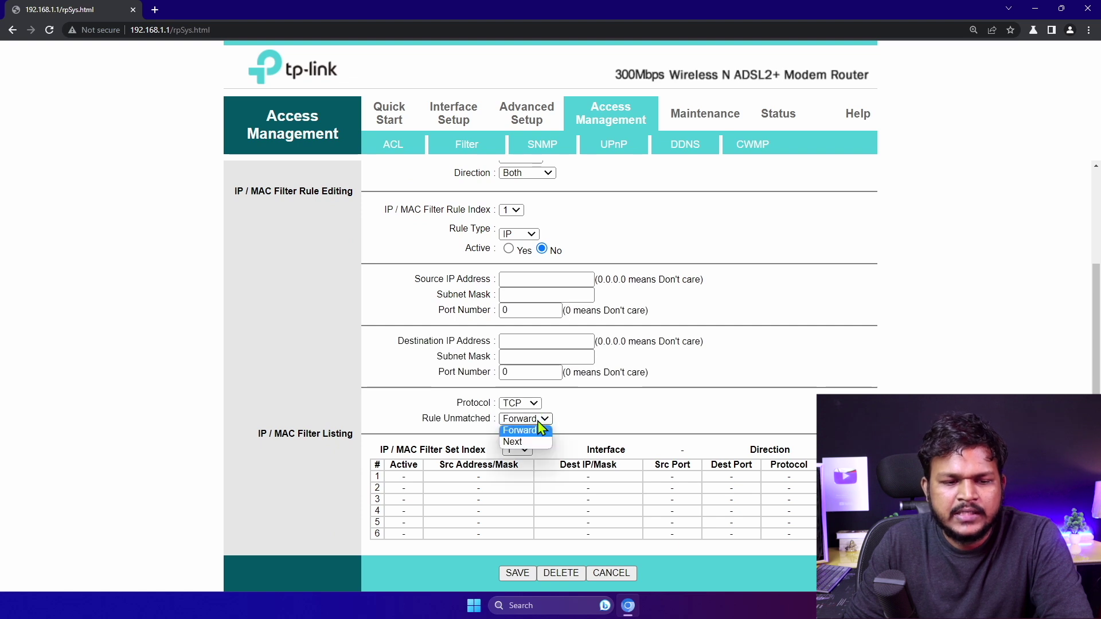
left_click_drag(568, 405, 591, 372)
scroll(593, 369, "up", 2)
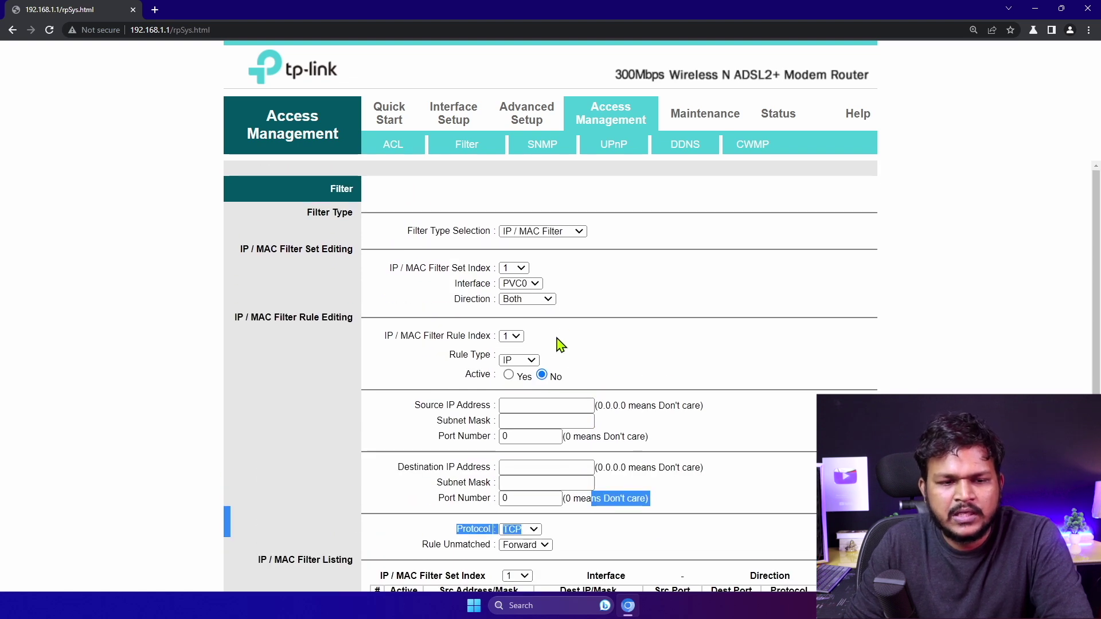
left_click(544, 232)
left_click(543, 240)
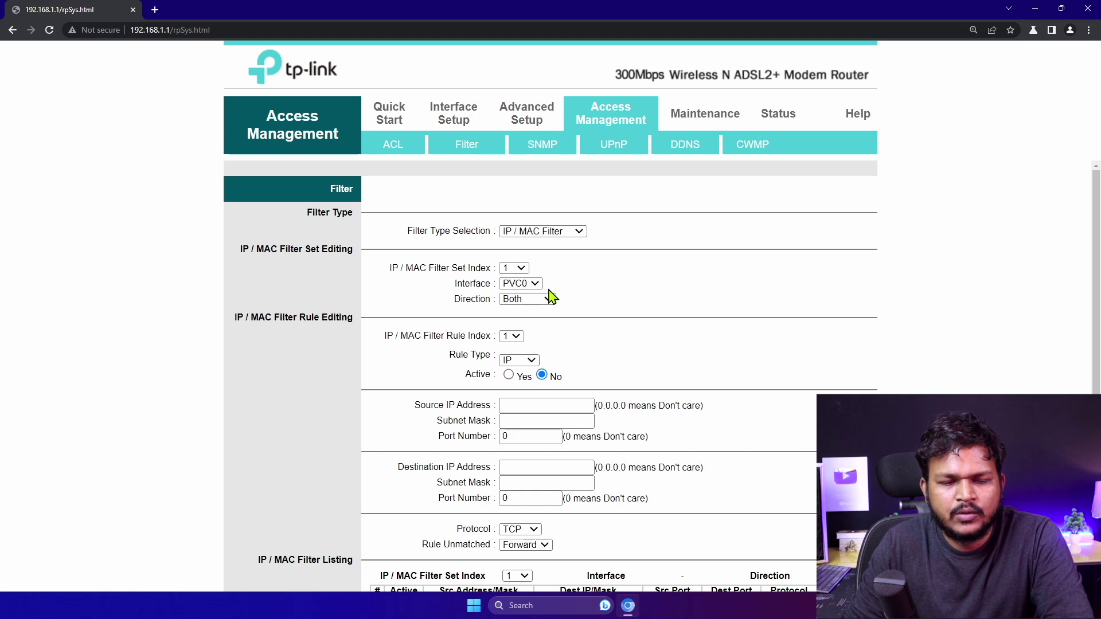
Look over the SNMP and UPnP pages, then bring up Dynamic DNS
left_click(544, 147)
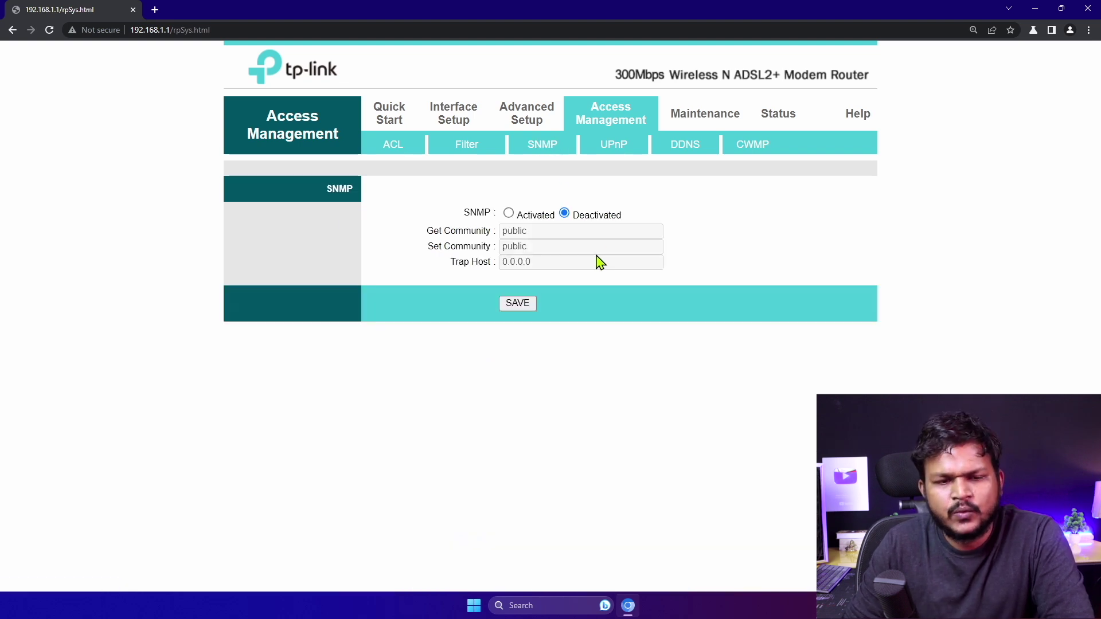
left_click(614, 147)
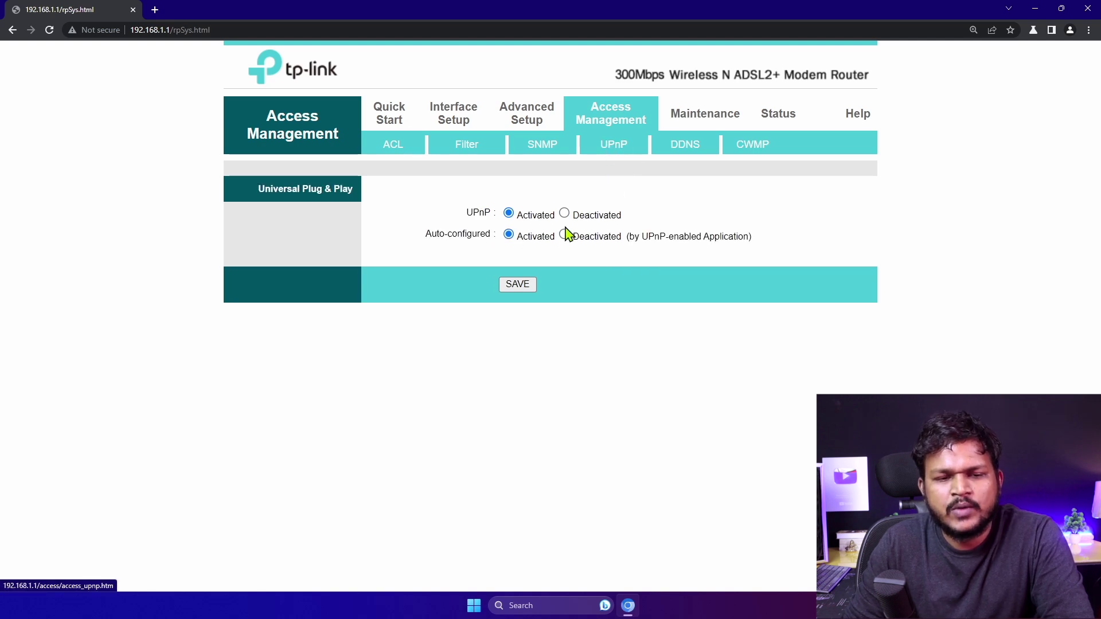
left_click(683, 147)
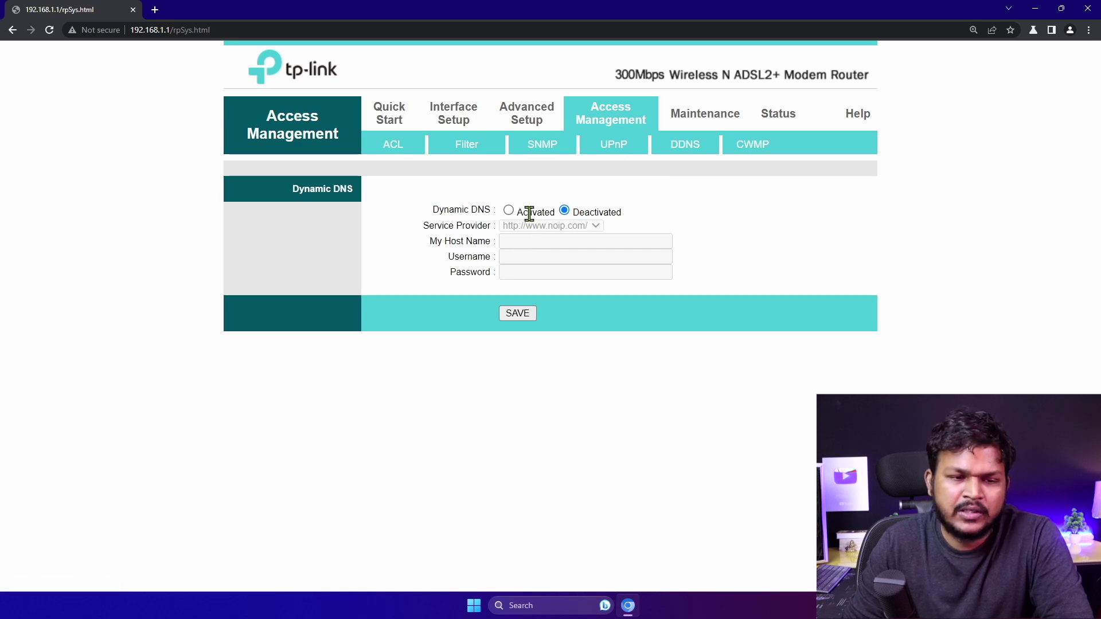
Activate Dynamic DNS, step through its host name, username and password fields, then review CWMP
left_click(516, 214)
left_click(510, 241)
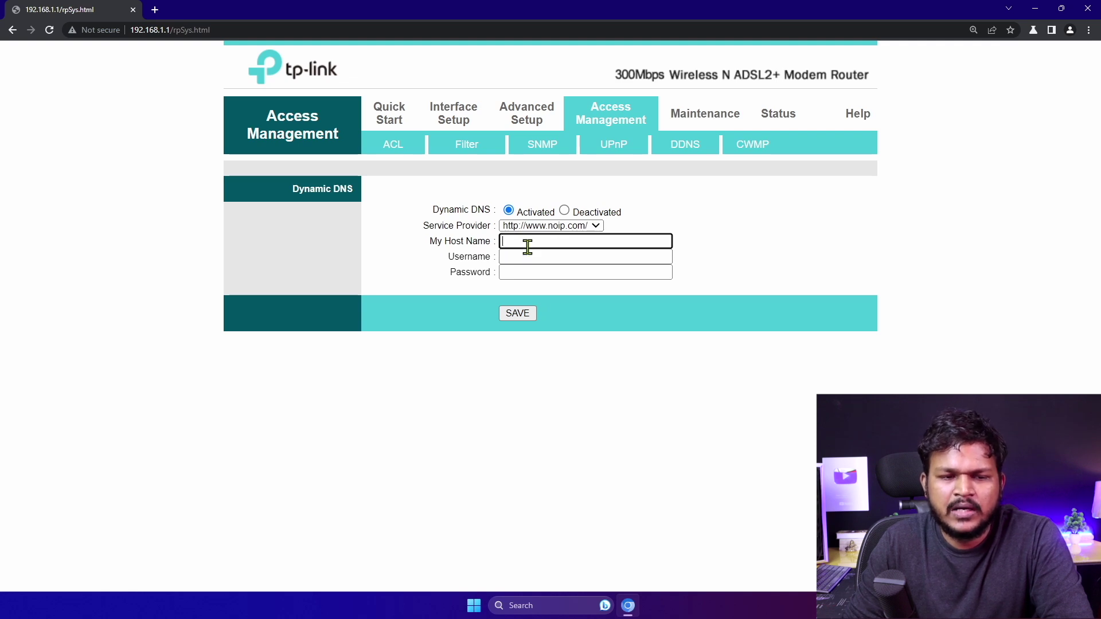
left_click(519, 259)
left_click(522, 273)
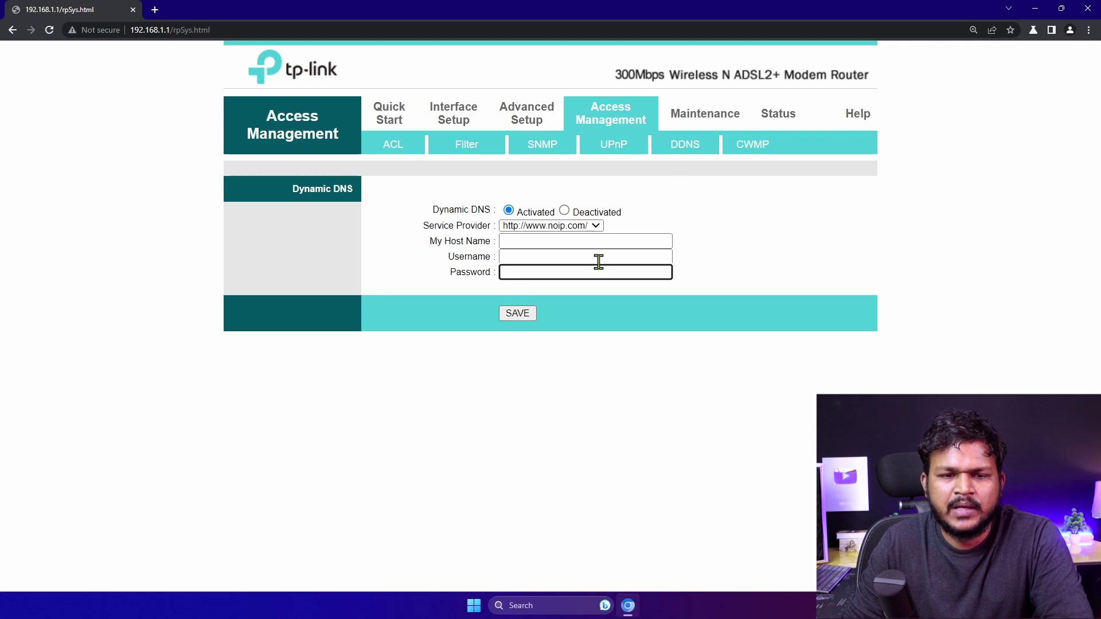
left_click(739, 152)
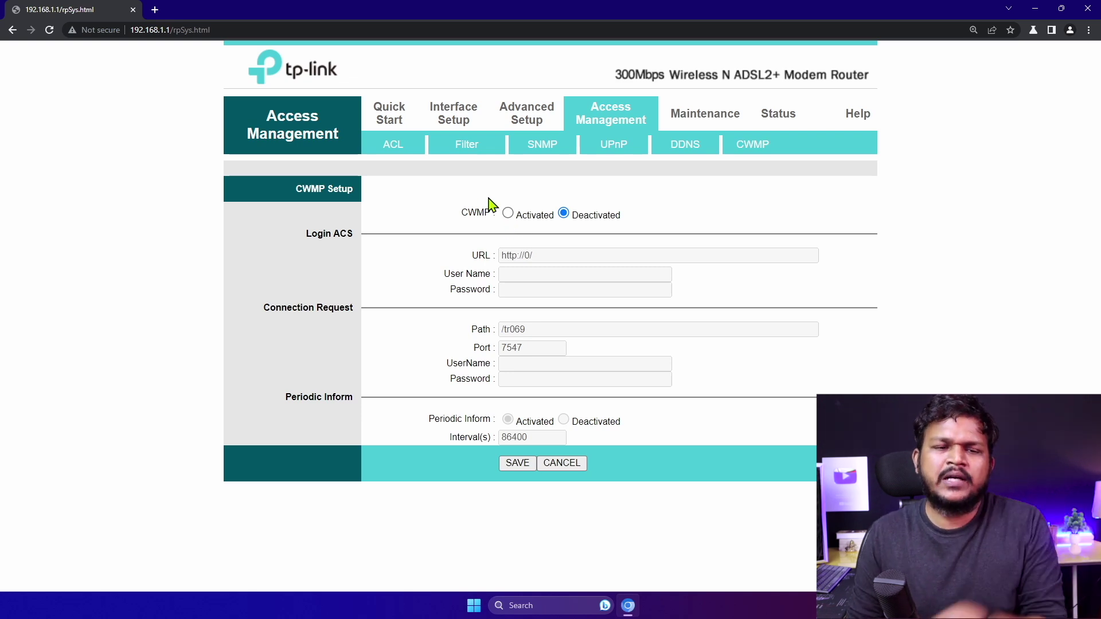
left_click(527, 120)
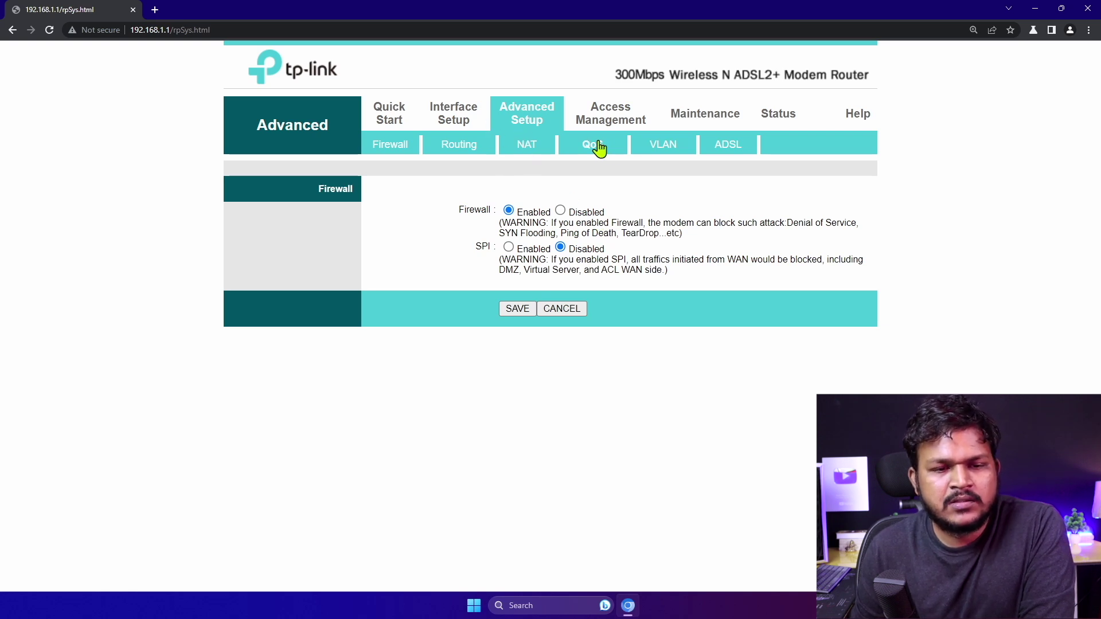
Start a static route on the Routing page, keeping RIP announcement Yes and gateway PVC0
left_click(460, 147)
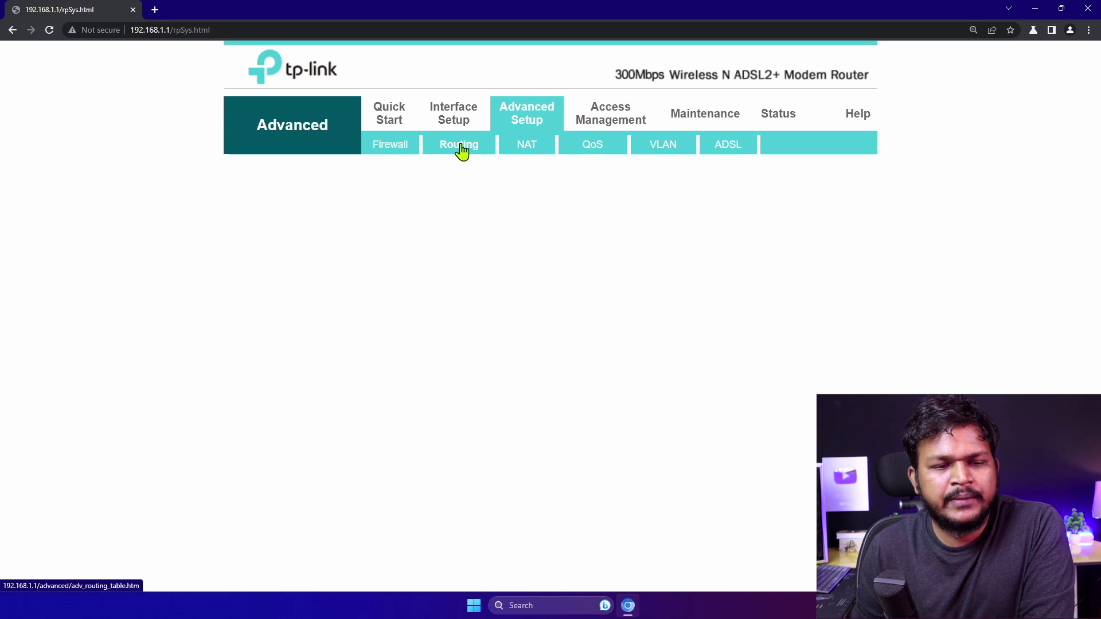
left_click(532, 268)
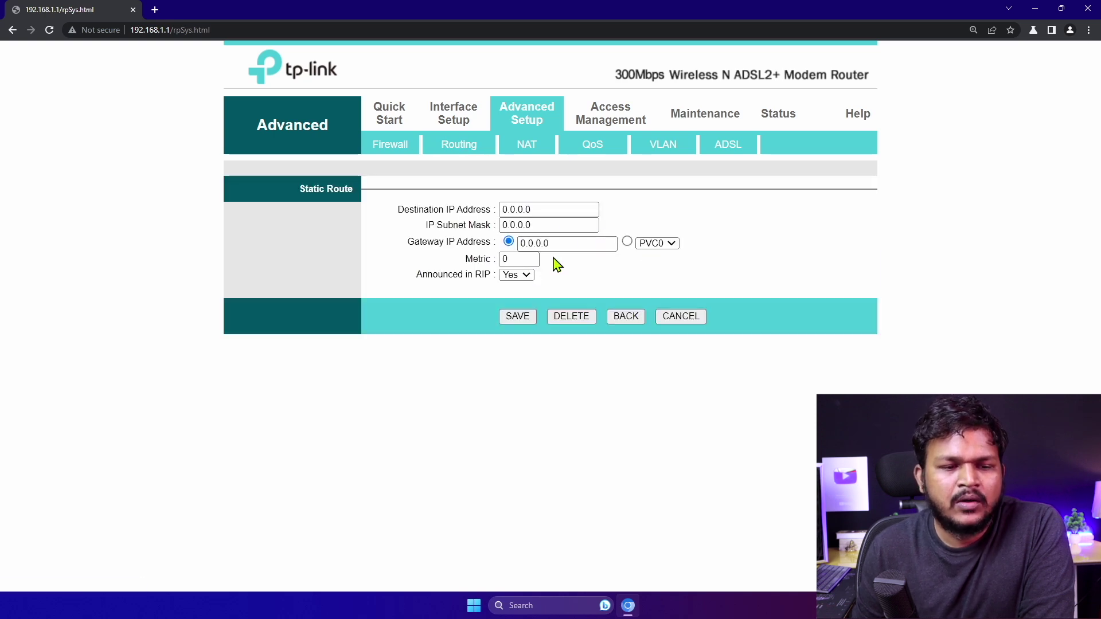
left_click(529, 277)
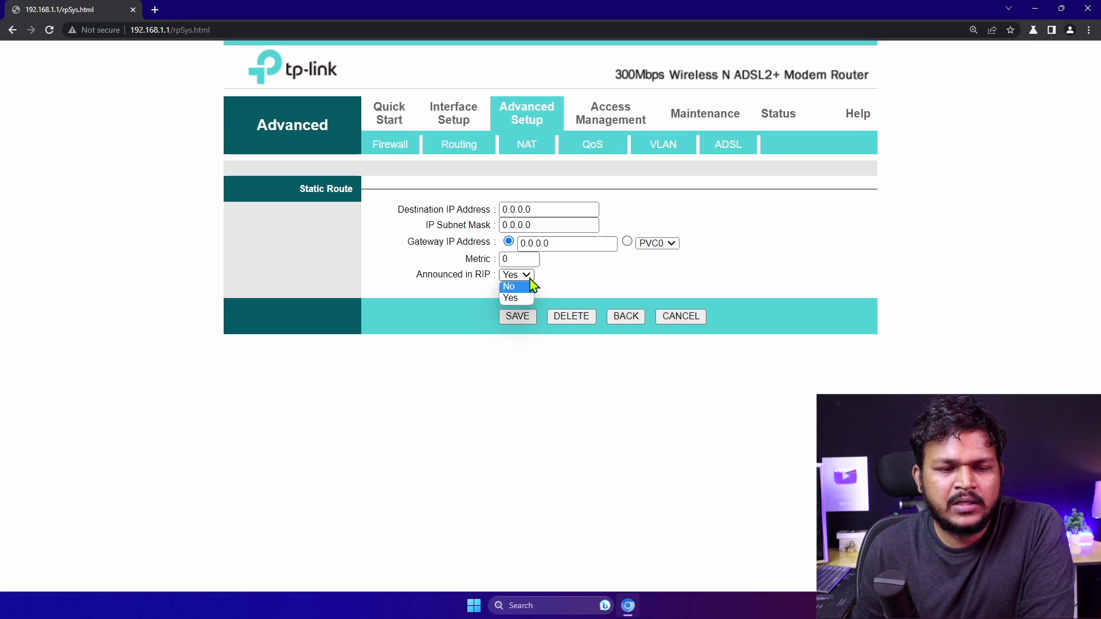
left_click(549, 246)
left_click(535, 226)
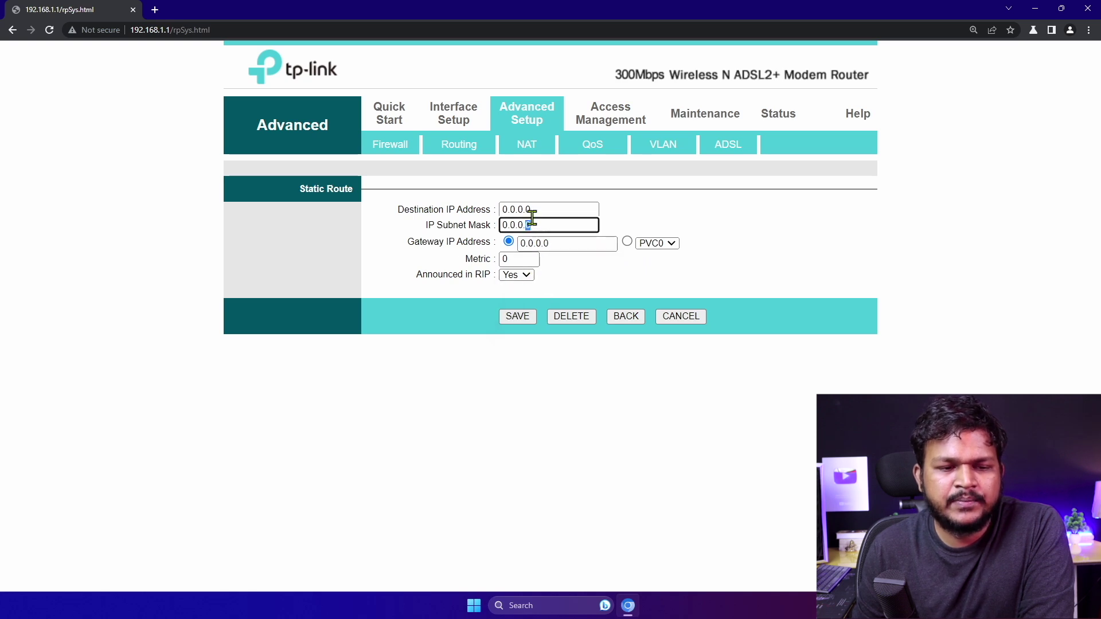
left_click(646, 245)
left_click(612, 262)
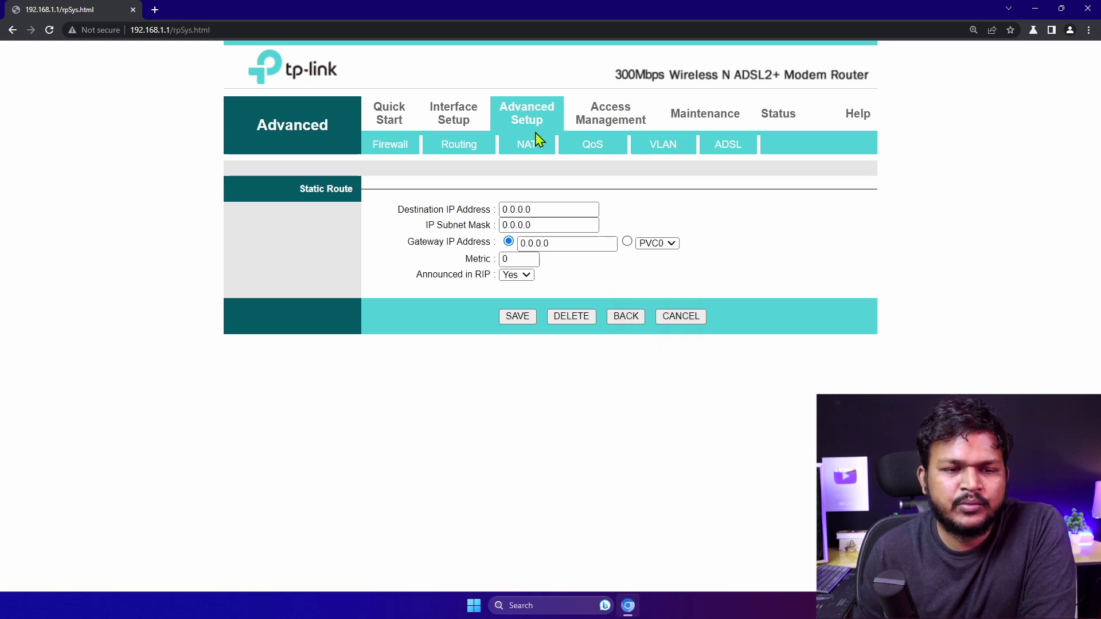
Review NAT with PVC0, then the QoS, VLAN and ADSL settings pages
left_click(523, 152)
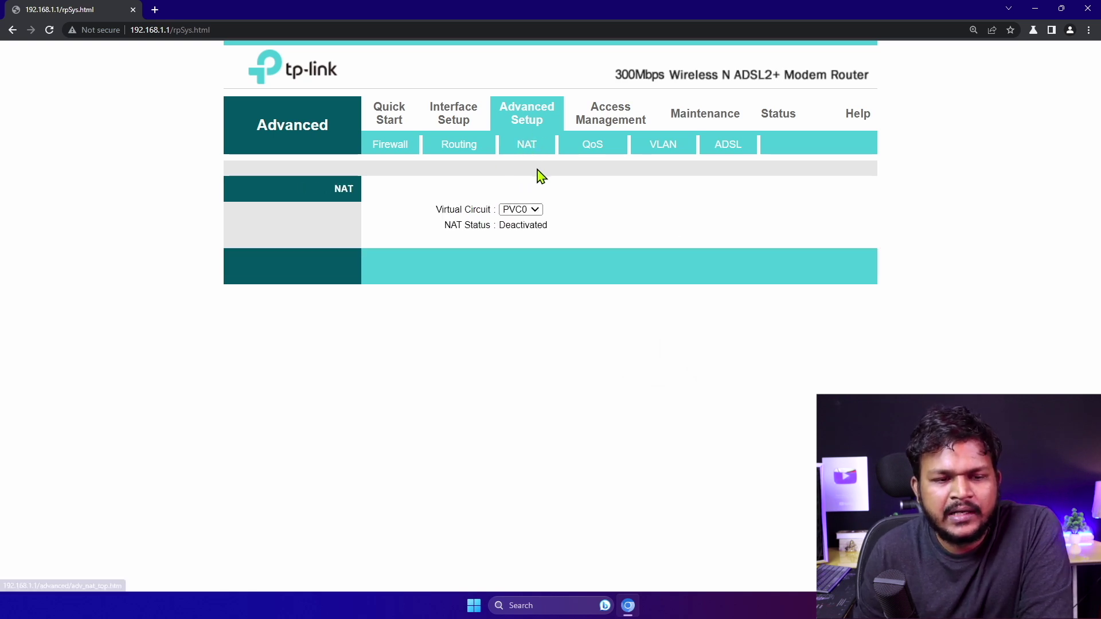
left_click(519, 211)
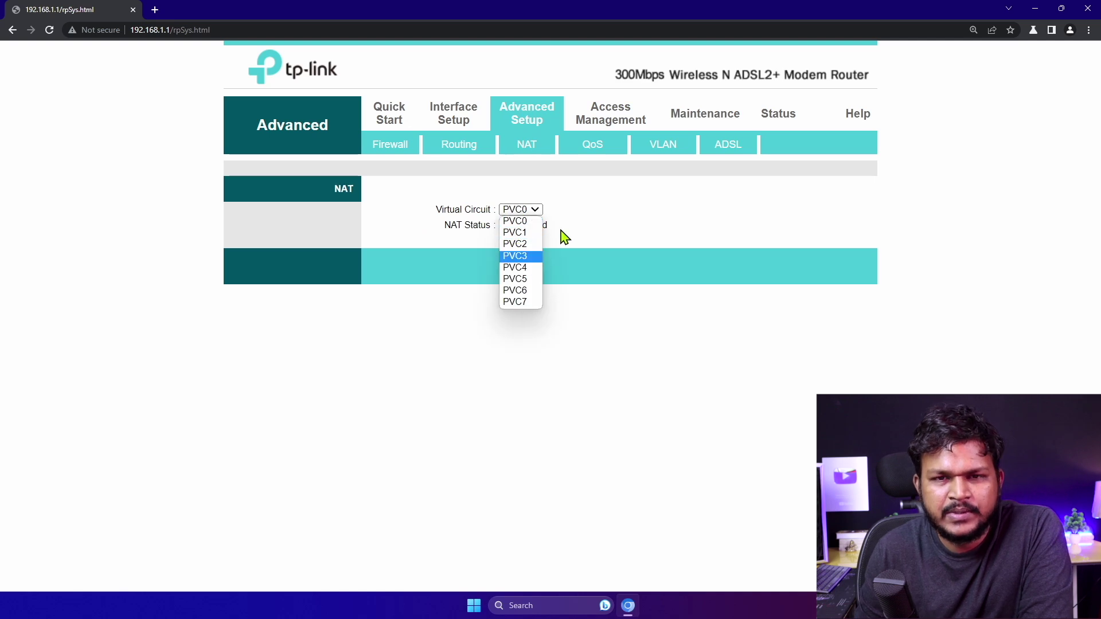
left_click(597, 223)
left_click(590, 150)
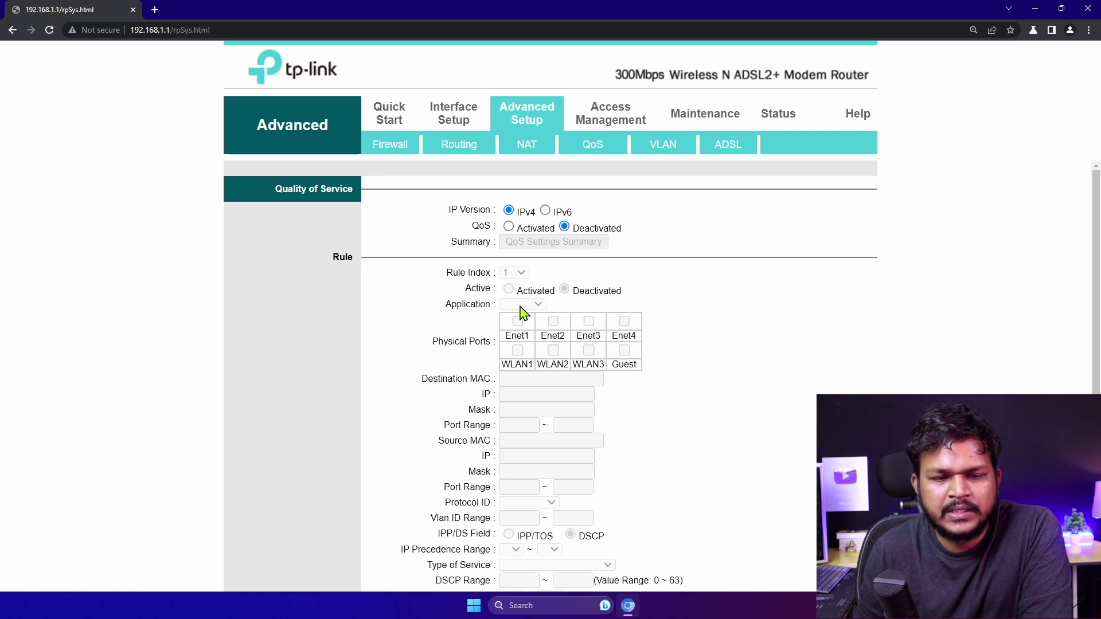
scroll(519, 309, "down", 3)
scroll(519, 314, "up", 3)
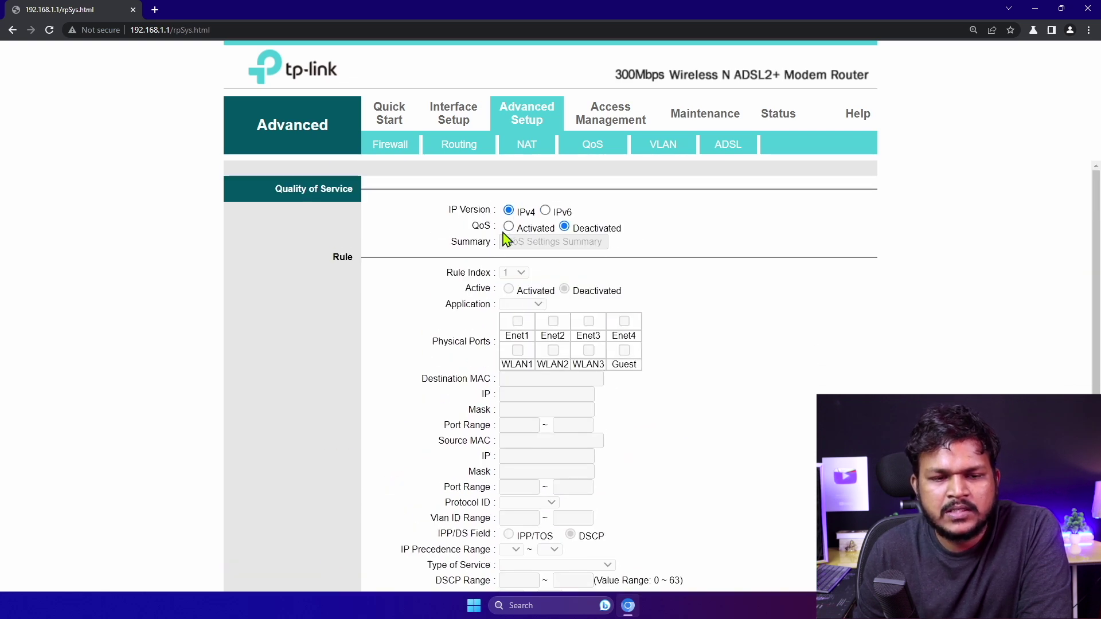
left_click(658, 145)
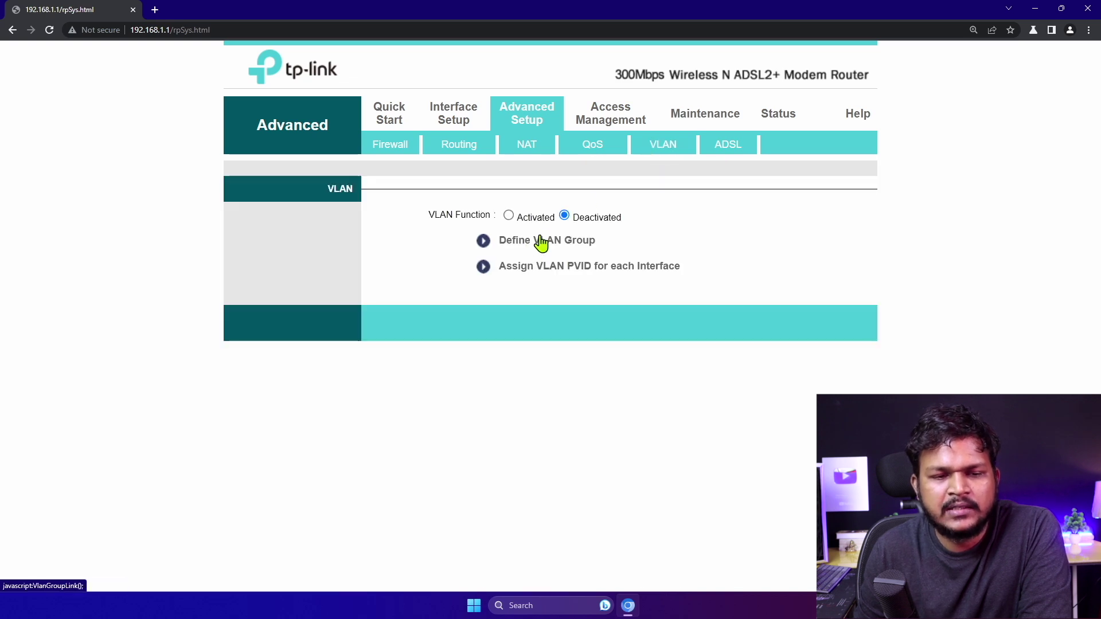
left_click(728, 151)
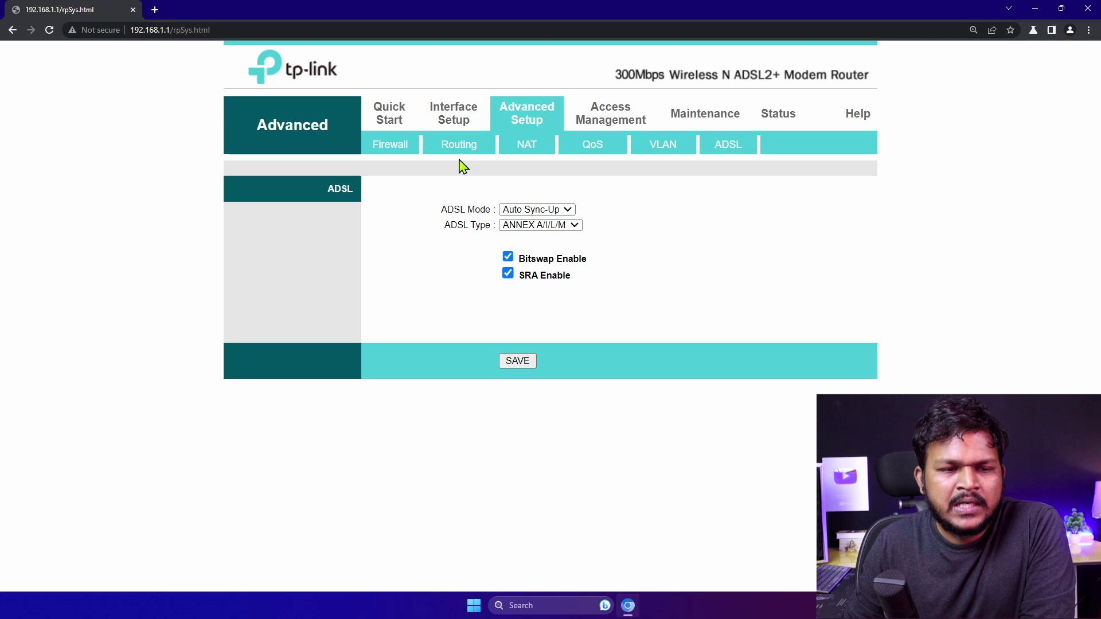
left_click(454, 131)
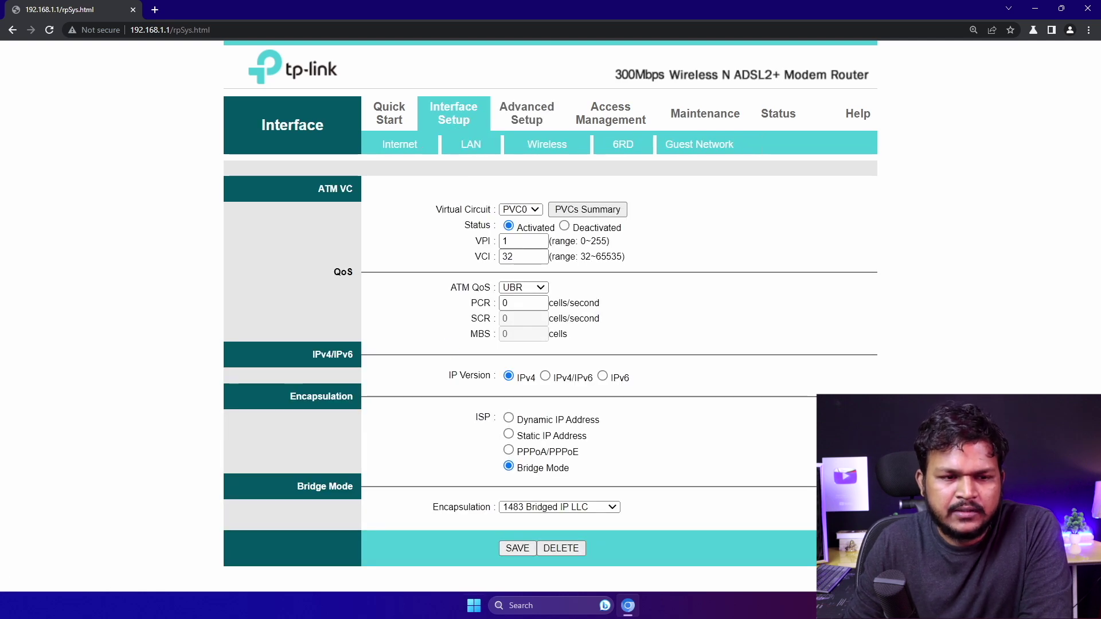
left_click(400, 152)
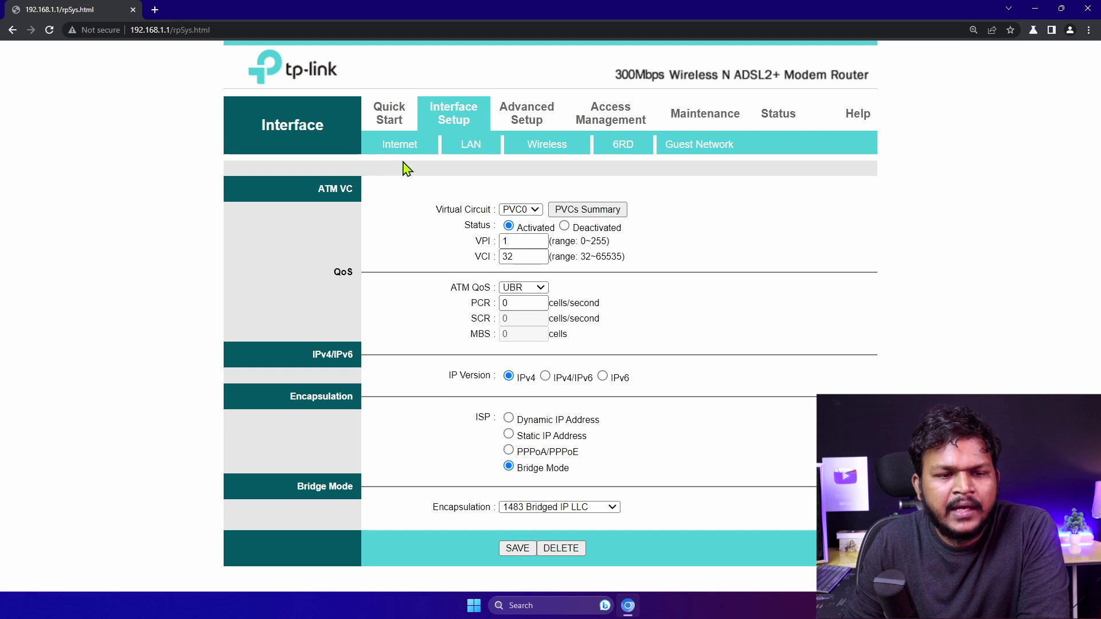
left_click(521, 210)
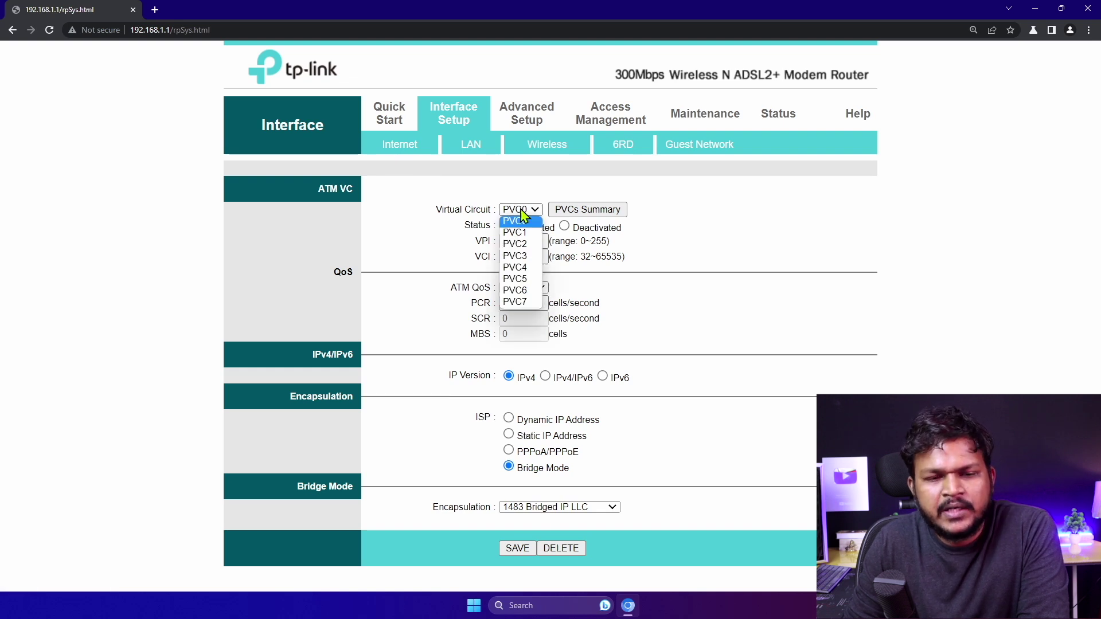
left_click(586, 210)
left_click_drag(898, 125, 533, 88)
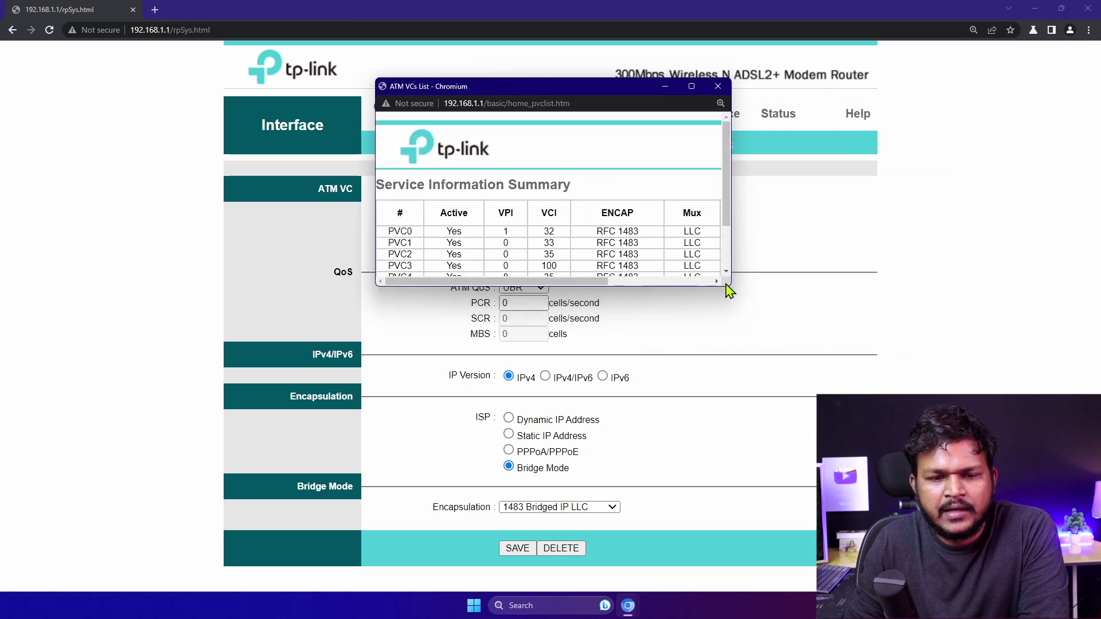
left_click_drag(731, 288, 1023, 445)
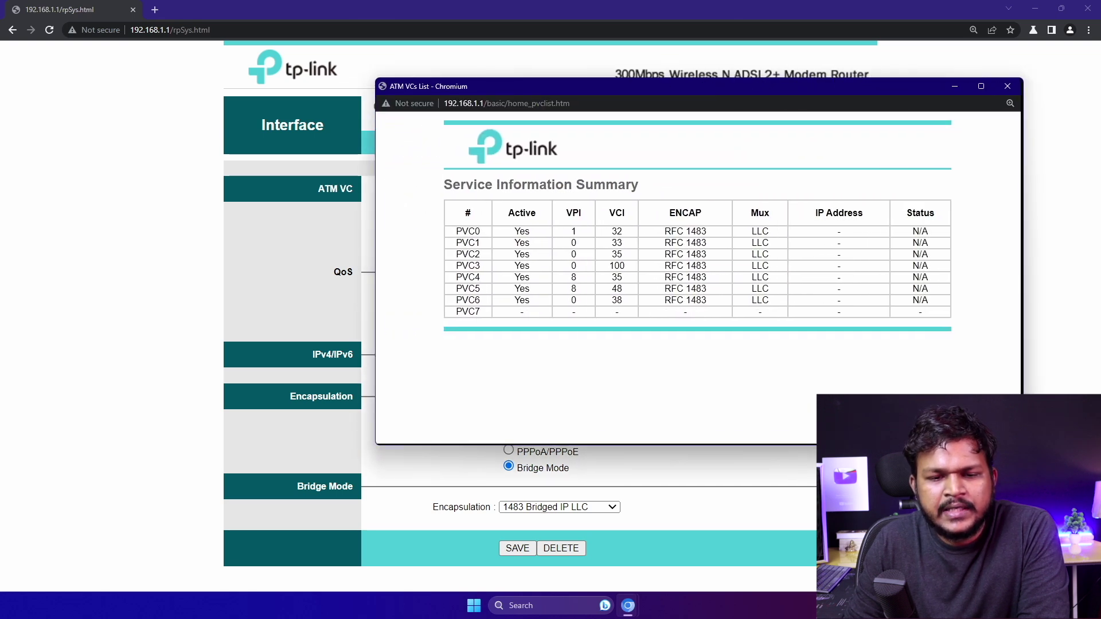
left_click(693, 98)
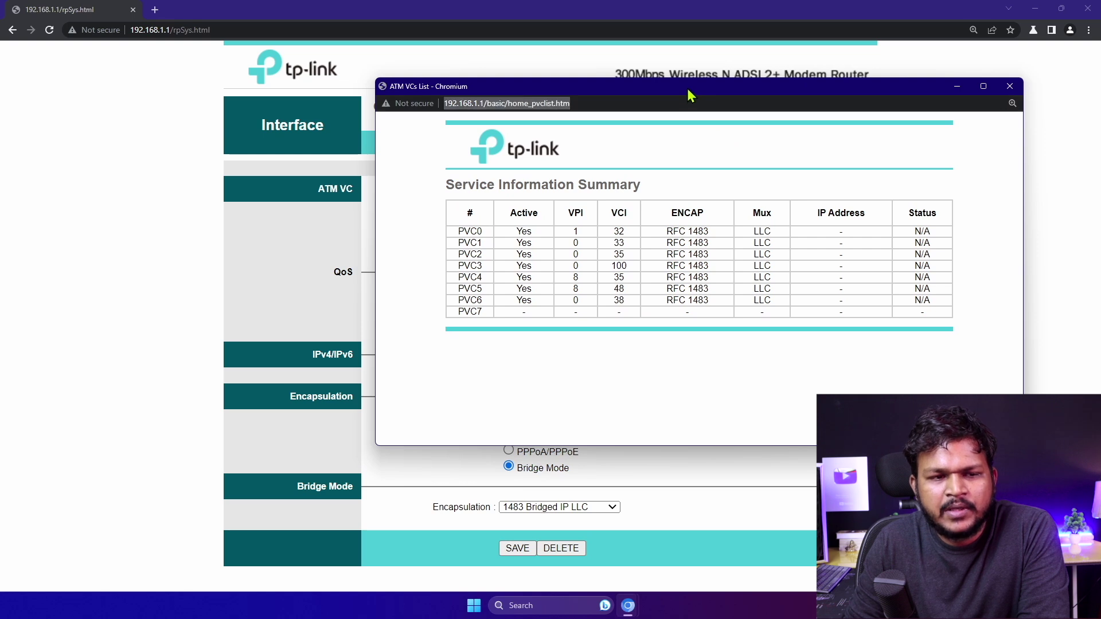
left_click_drag(687, 88, 565, 128)
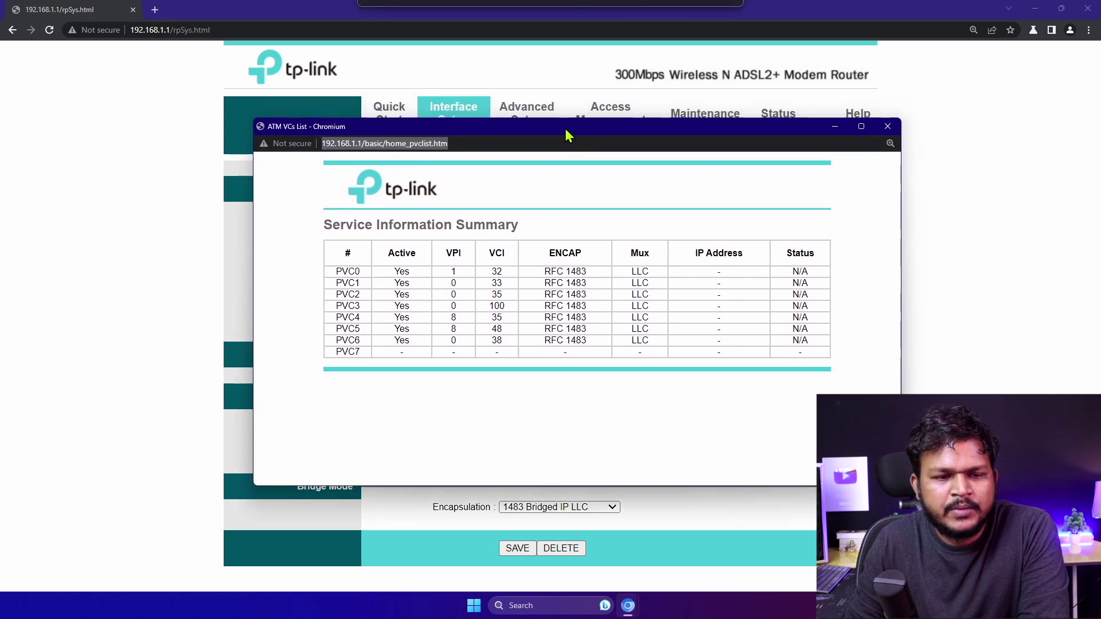
double_click(400, 272)
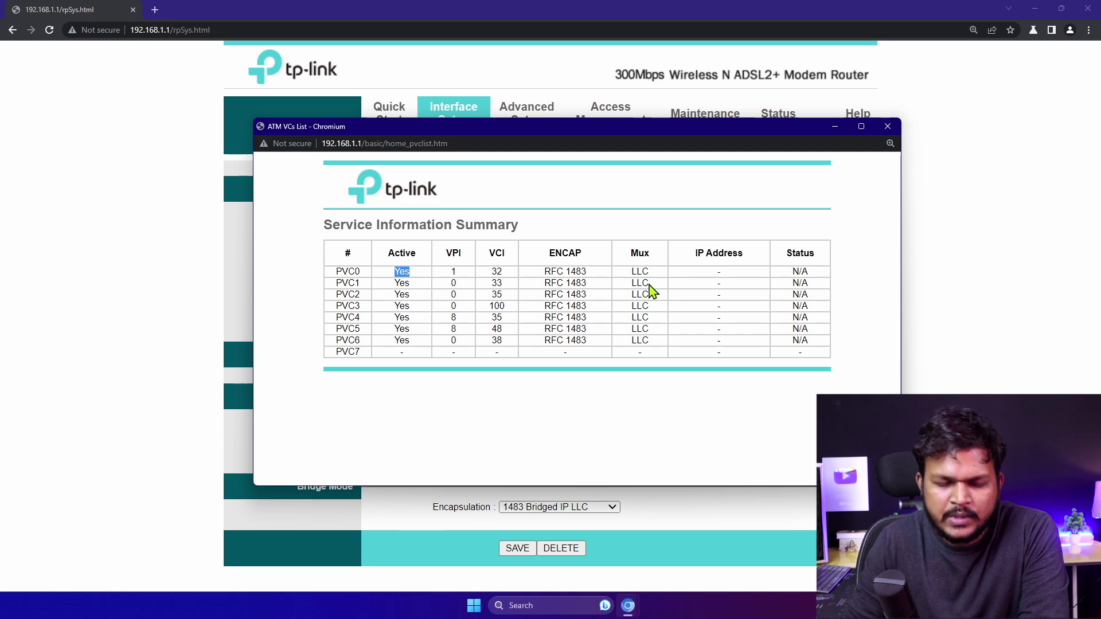
left_click(800, 272)
left_click(887, 126)
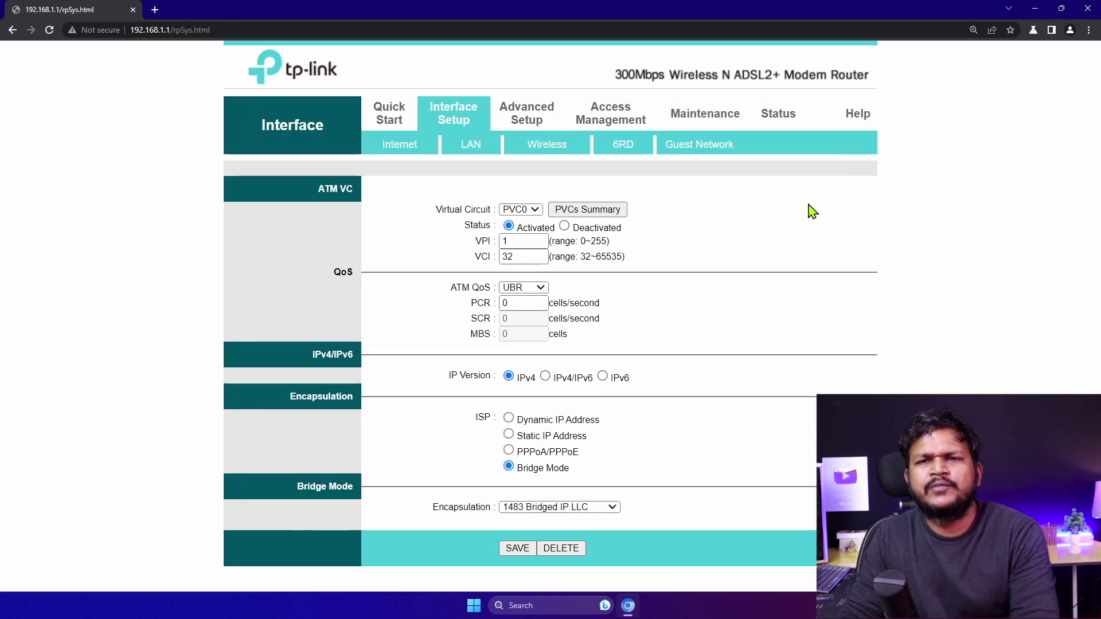
left_click_drag(536, 241, 497, 254)
left_click(515, 255)
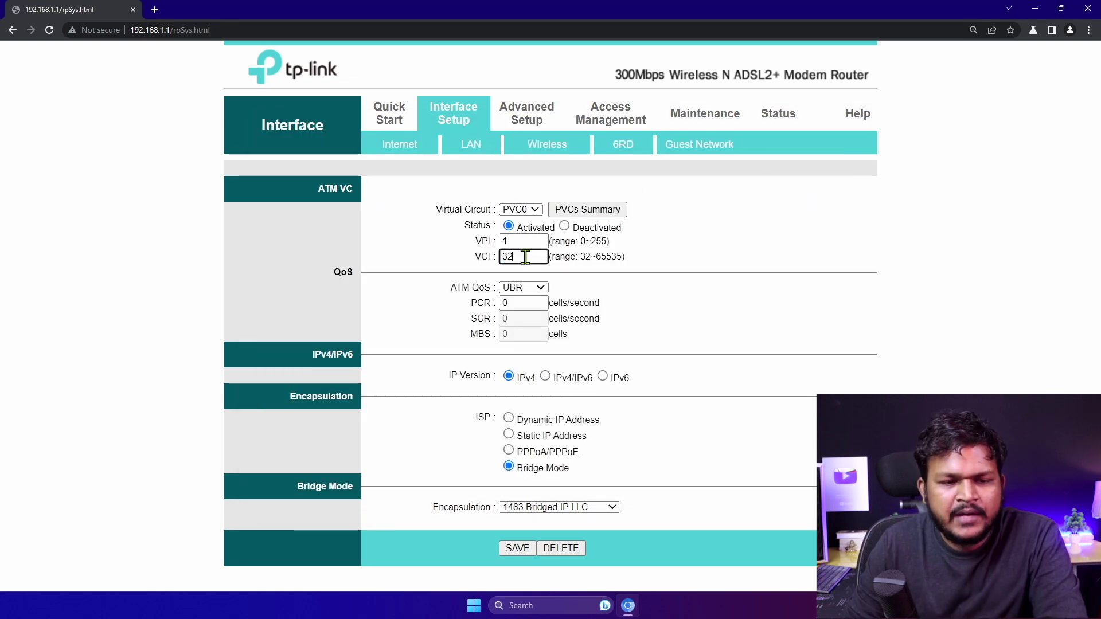
left_click(532, 289)
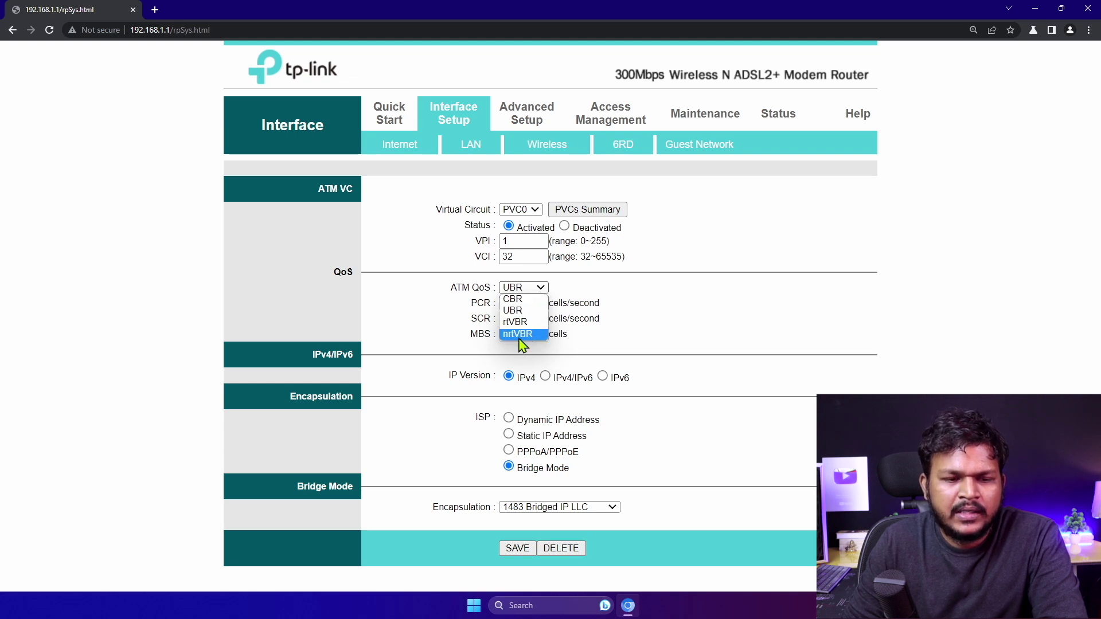
left_click(504, 354)
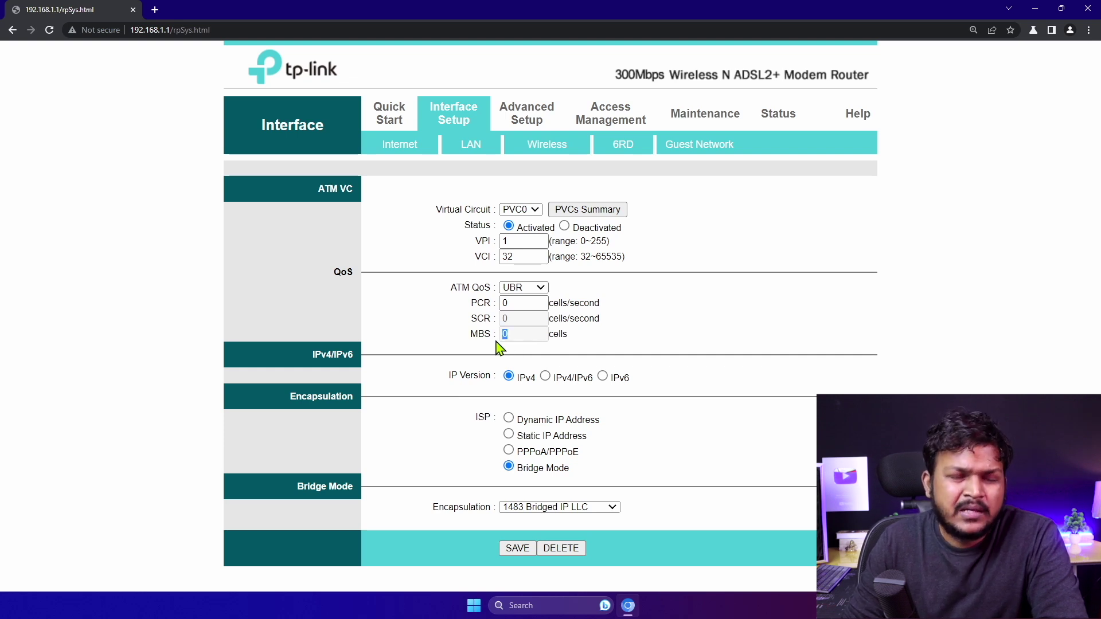
double_click(519, 241)
double_click(507, 258)
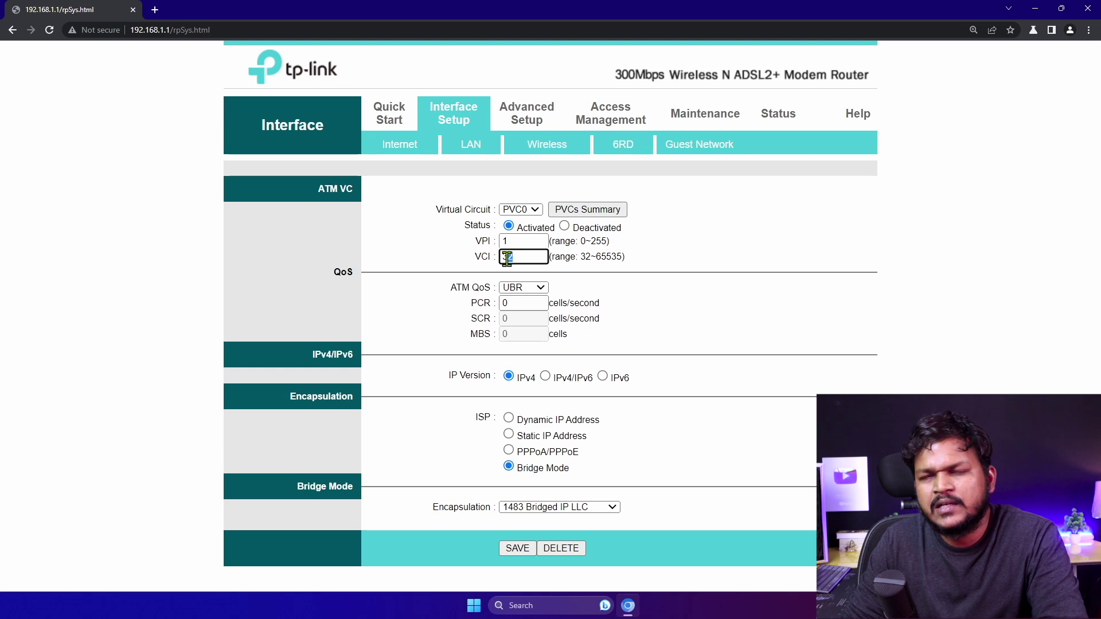
type("3")
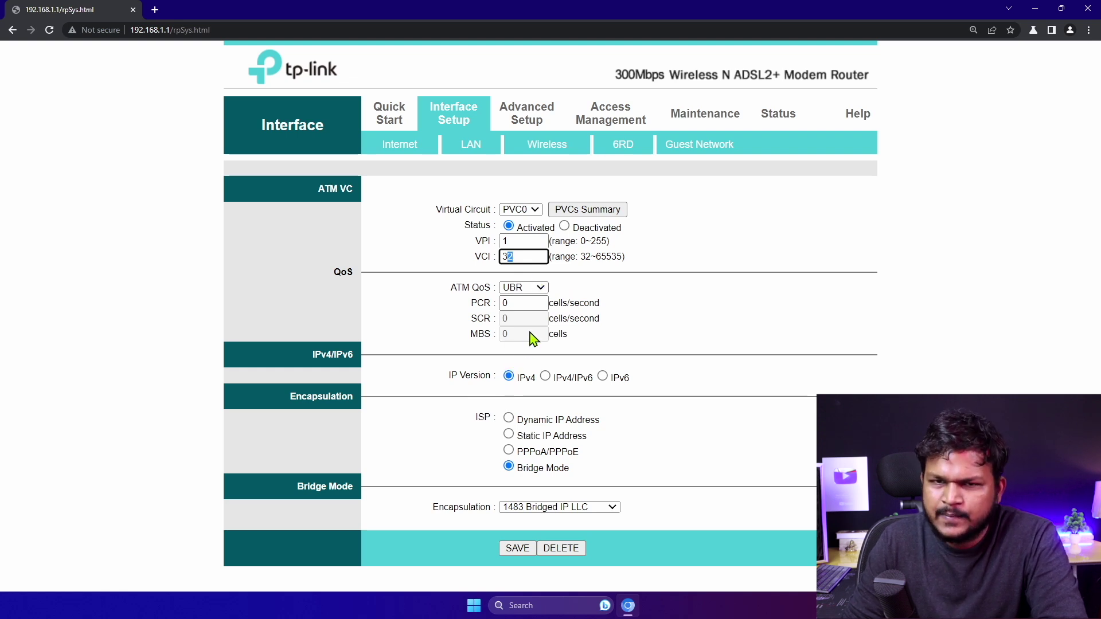
left_click(508, 379)
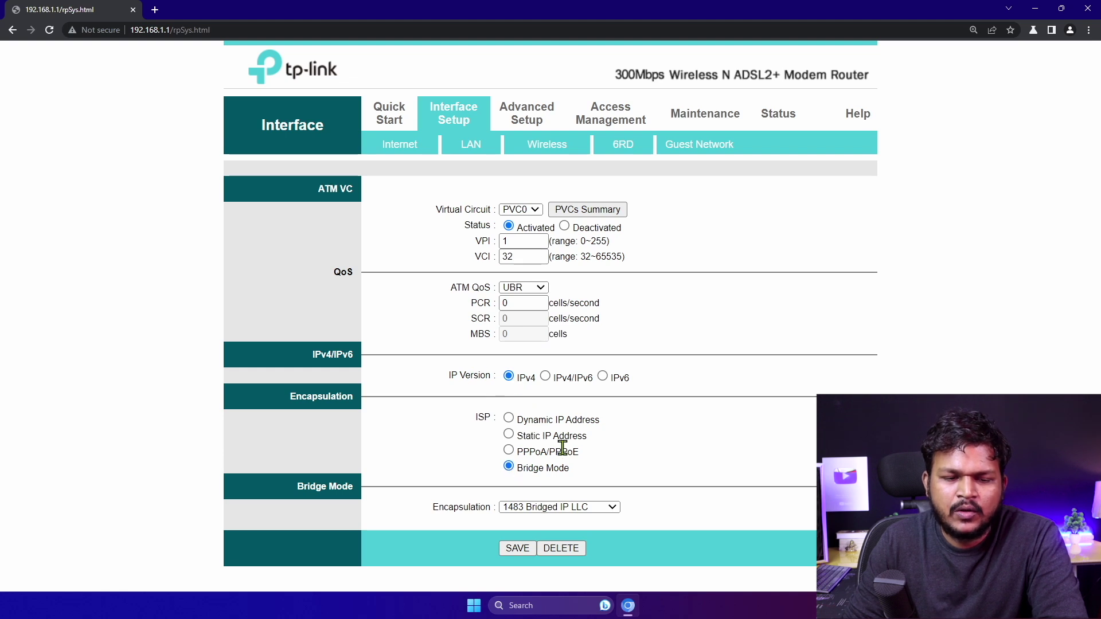
left_click(545, 507)
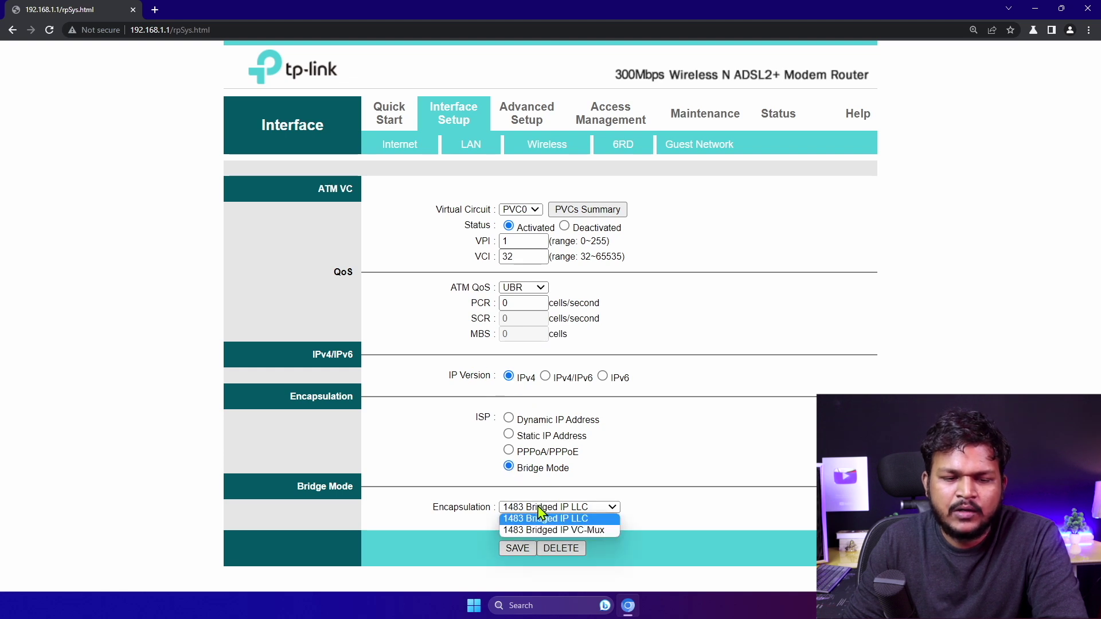
left_click(597, 491)
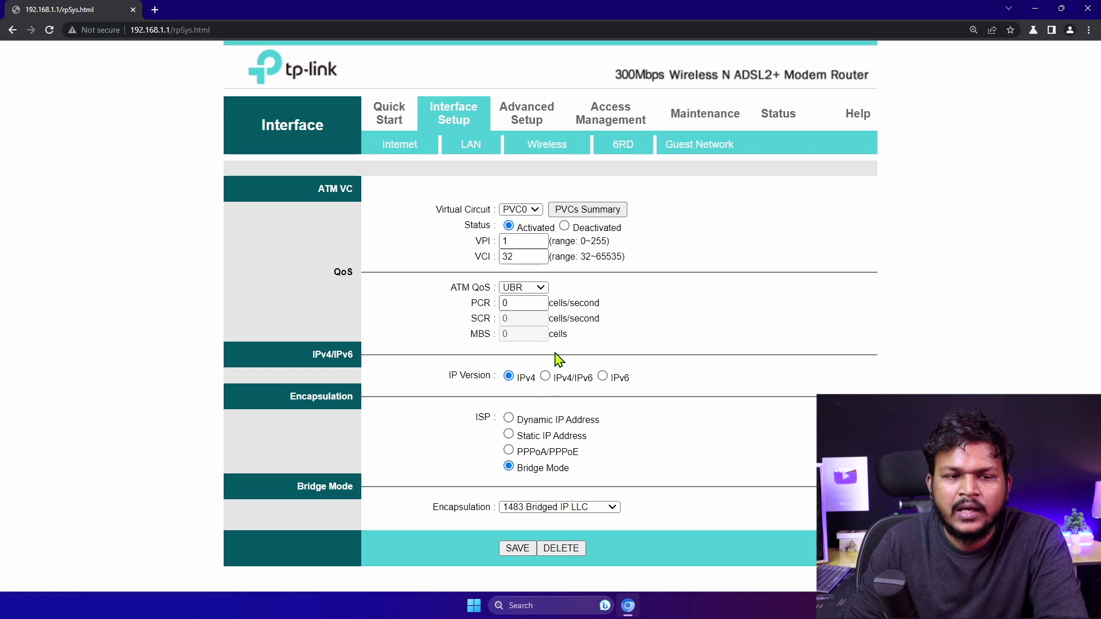
On the LAN page, select IP 192.168.1.1 and keep RIP2-B dynamic route with Both direction
left_click(475, 153)
left_click(567, 208)
left_click_drag(567, 209, 480, 204)
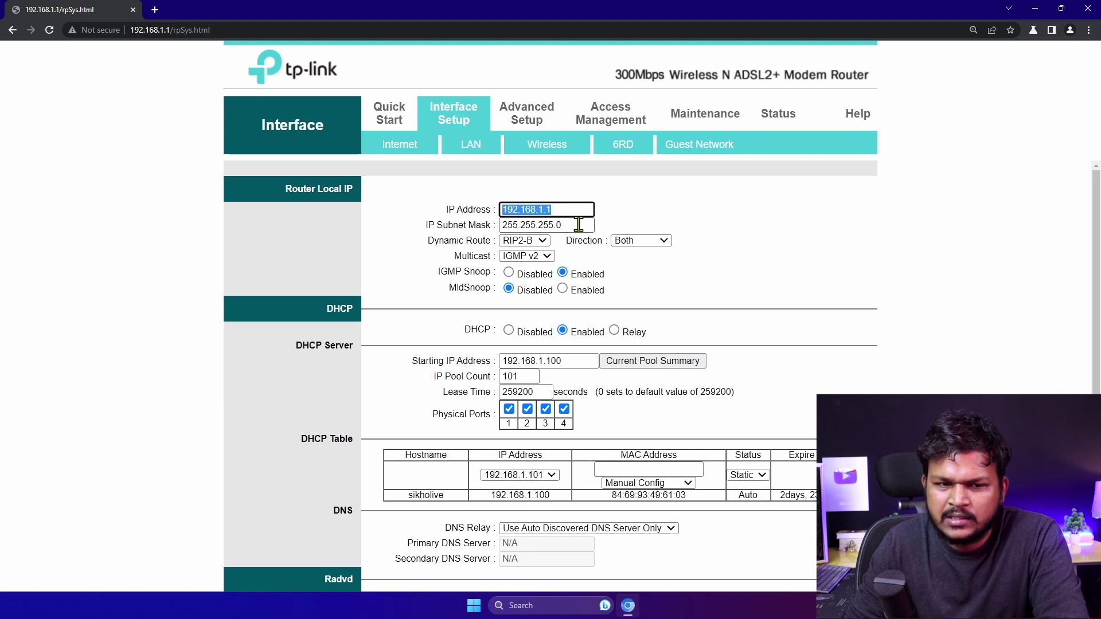
left_click(542, 241)
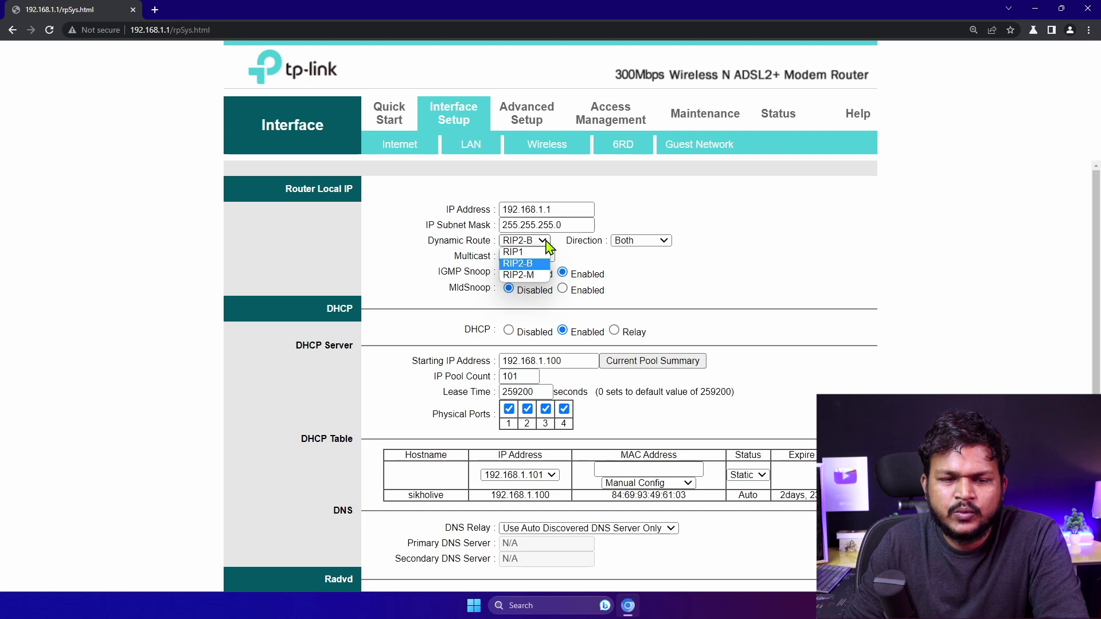
left_click(636, 259)
left_click(647, 241)
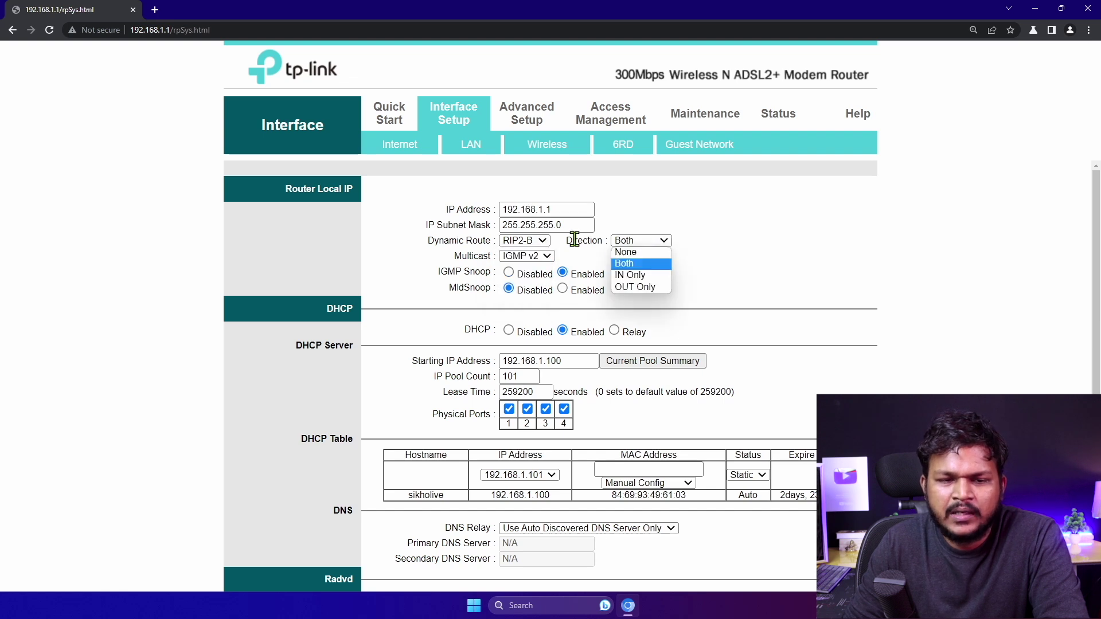
left_click(722, 260)
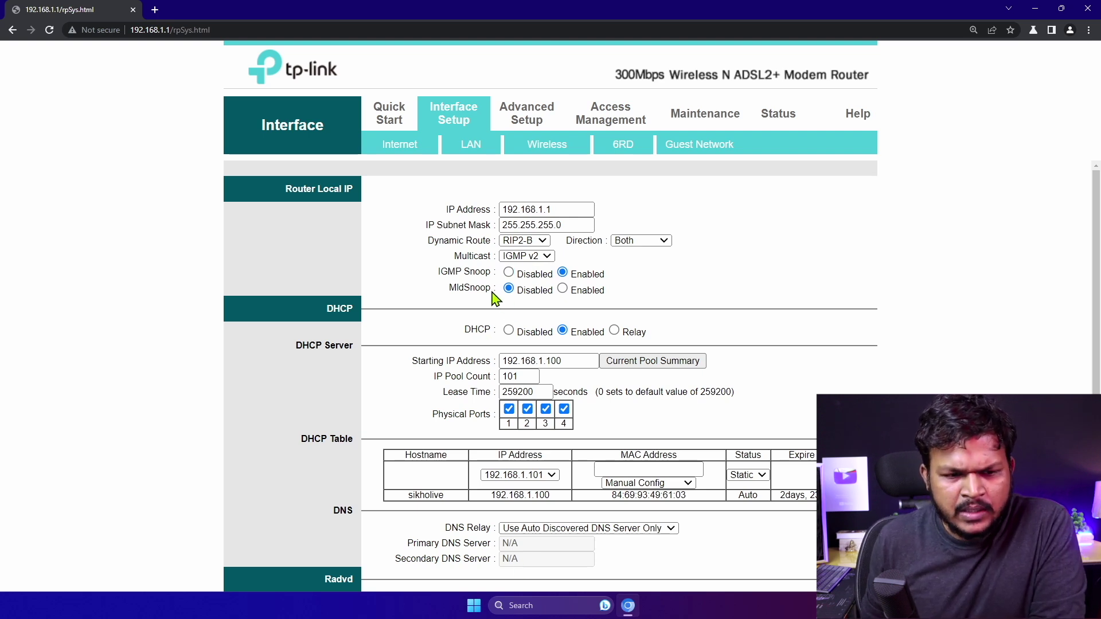
Select the DHCP starting address 192.168.1.100 and its Starting IP Address label
left_click_drag(572, 361, 496, 360)
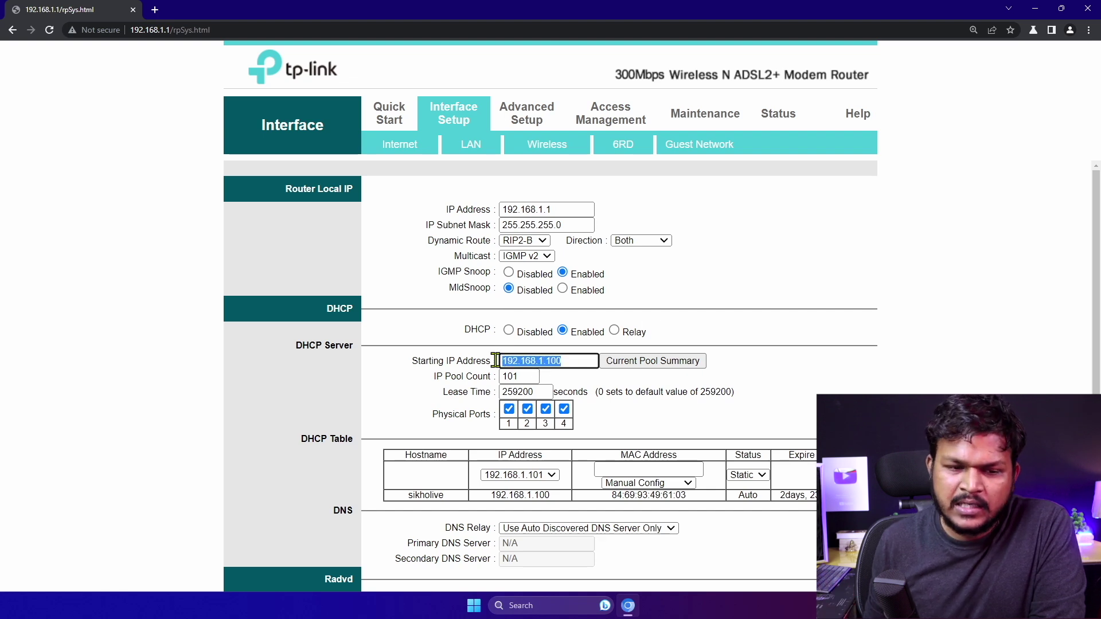
left_click(571, 361)
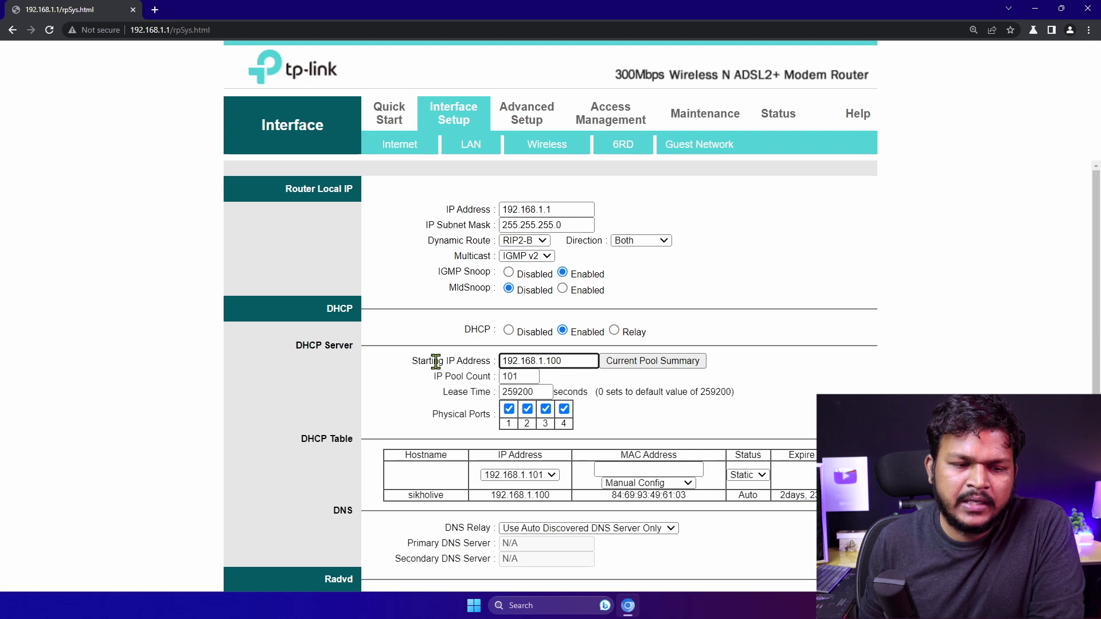
left_click_drag(418, 360, 484, 358)
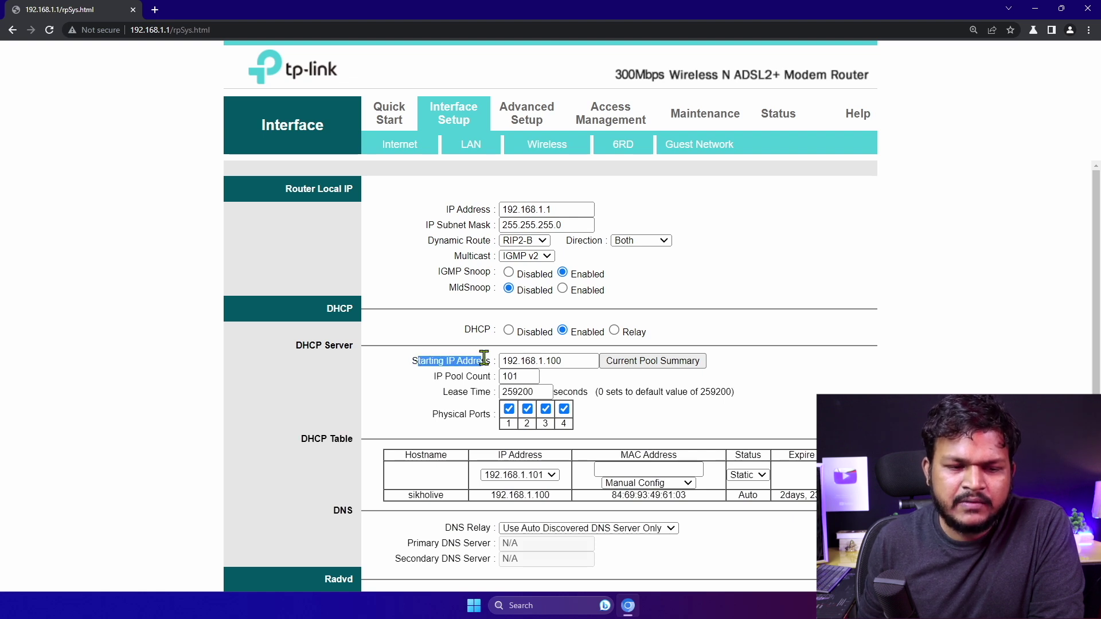
left_click_drag(555, 359, 499, 359)
right_click(484, 358)
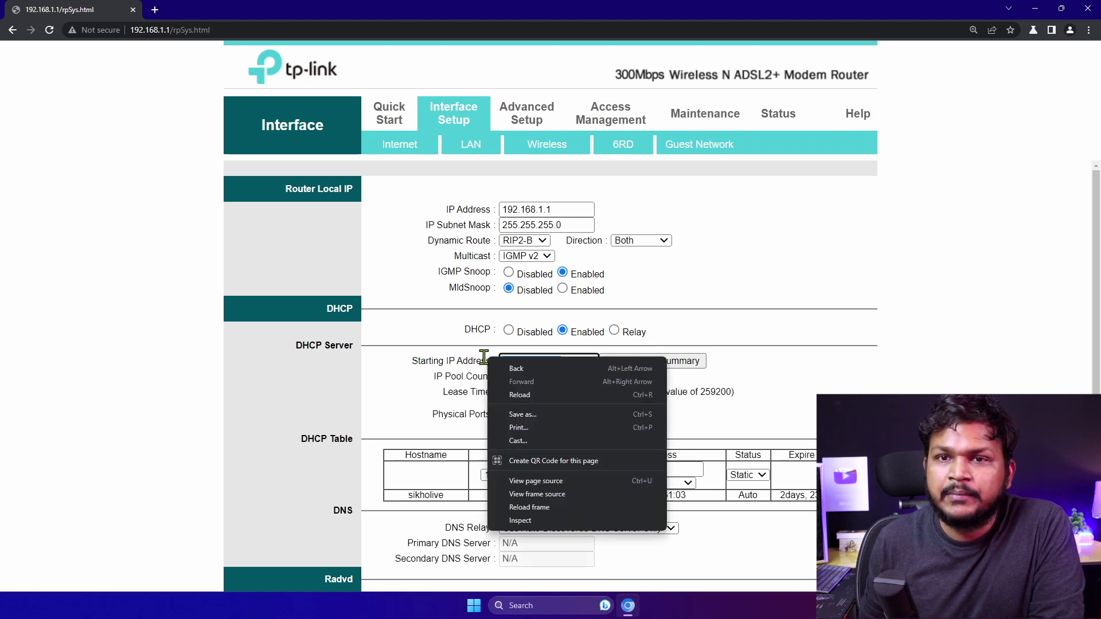
left_click(710, 369)
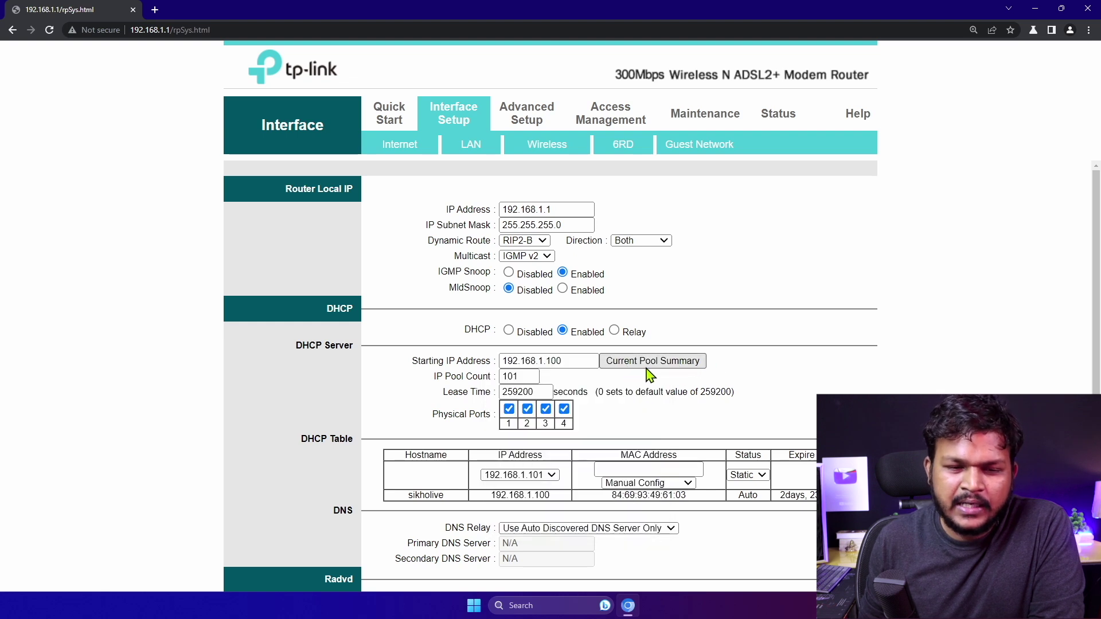
left_click(635, 366)
left_click_drag(876, 128, 465, 127)
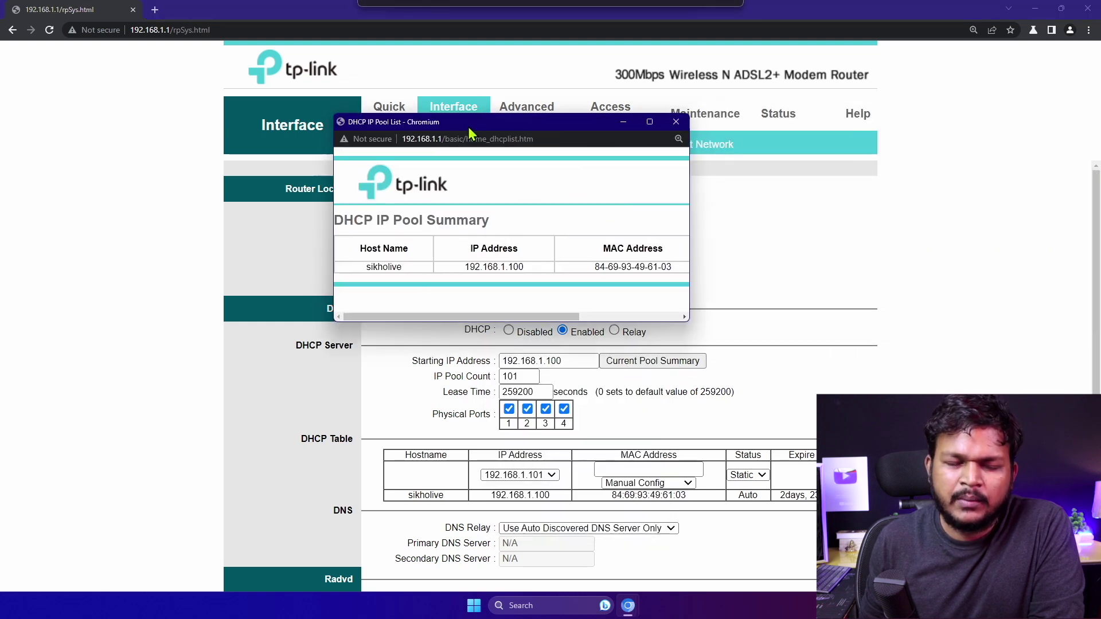
left_click_drag(683, 322, 929, 466)
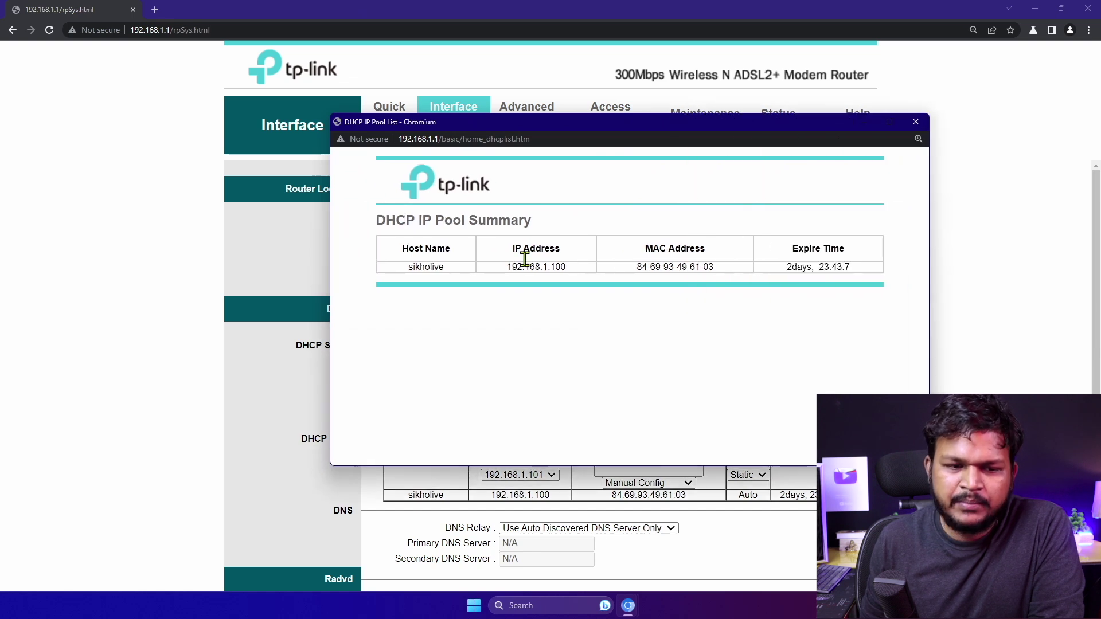
left_click_drag(498, 268, 580, 270)
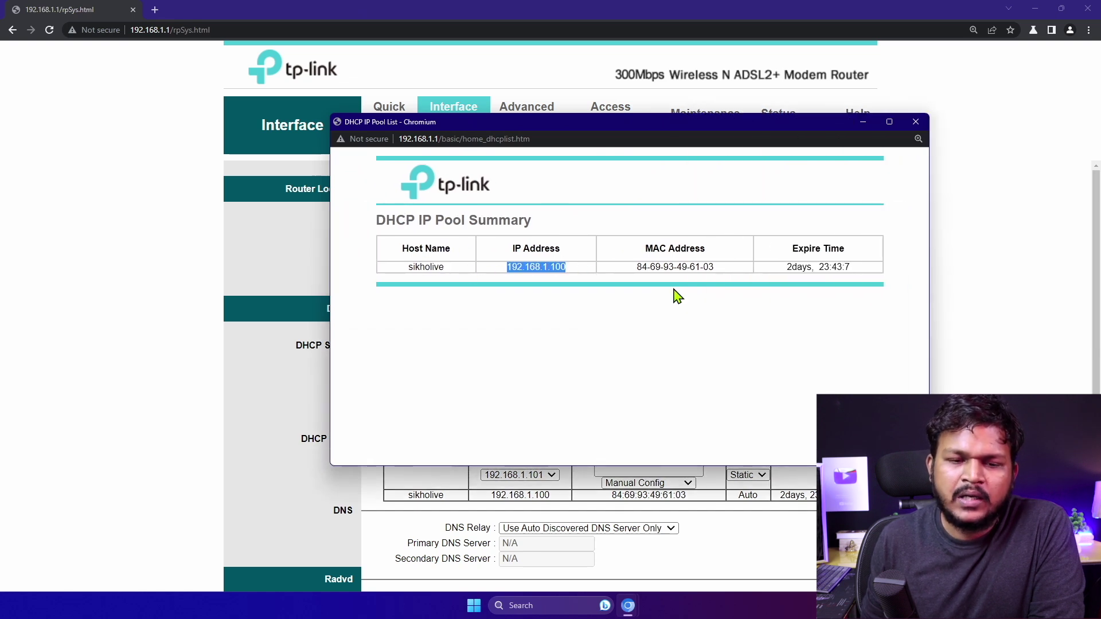
left_click_drag(851, 269, 779, 270)
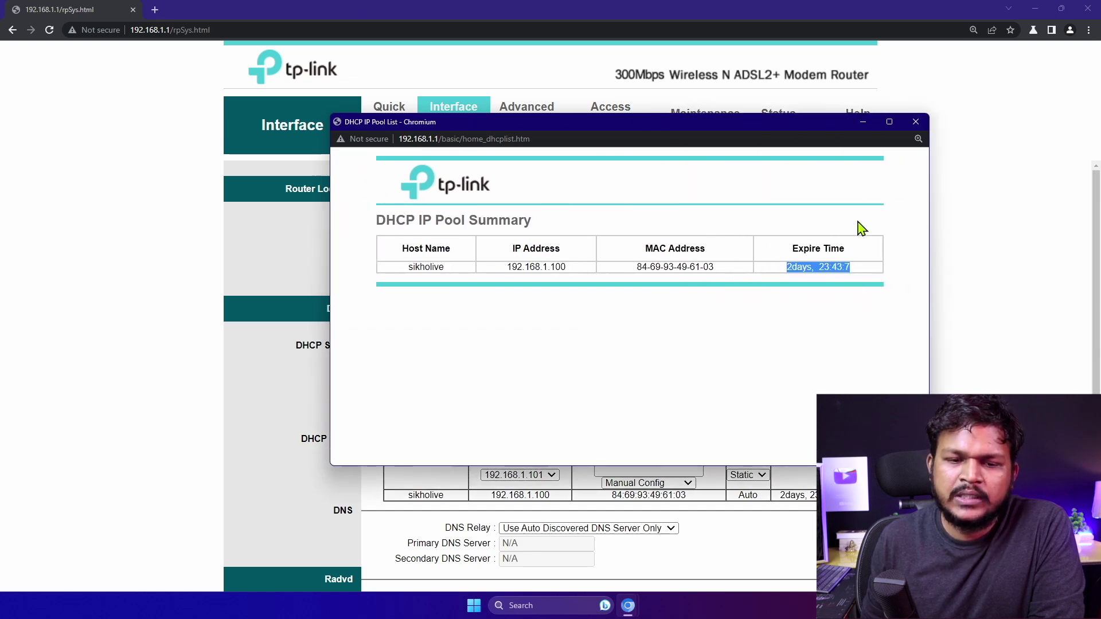
left_click(843, 280)
left_click(916, 122)
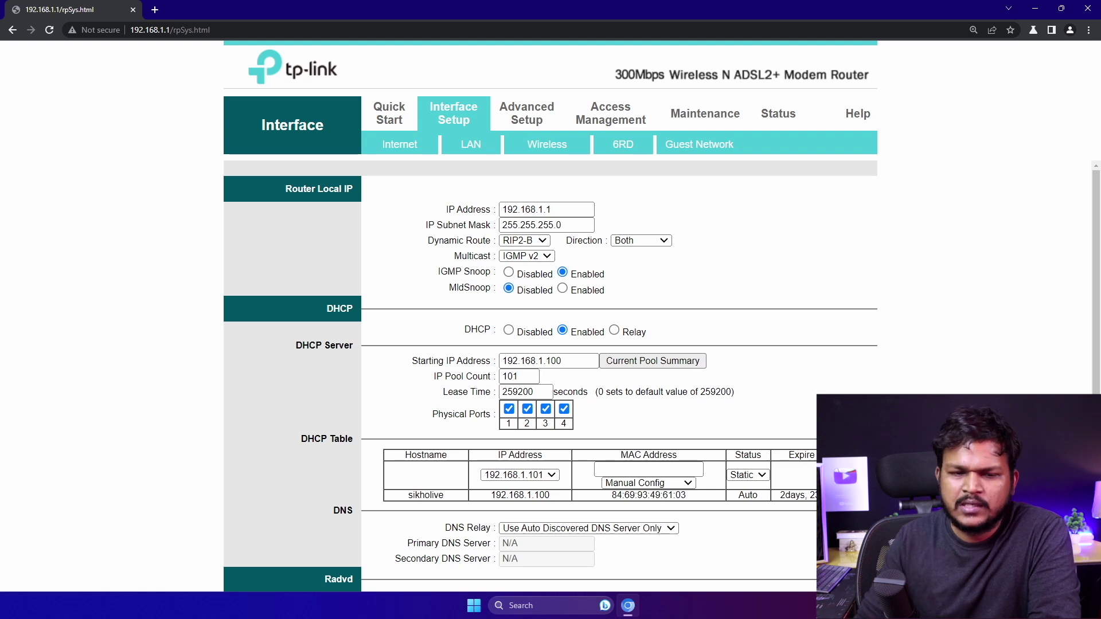
double_click(525, 374)
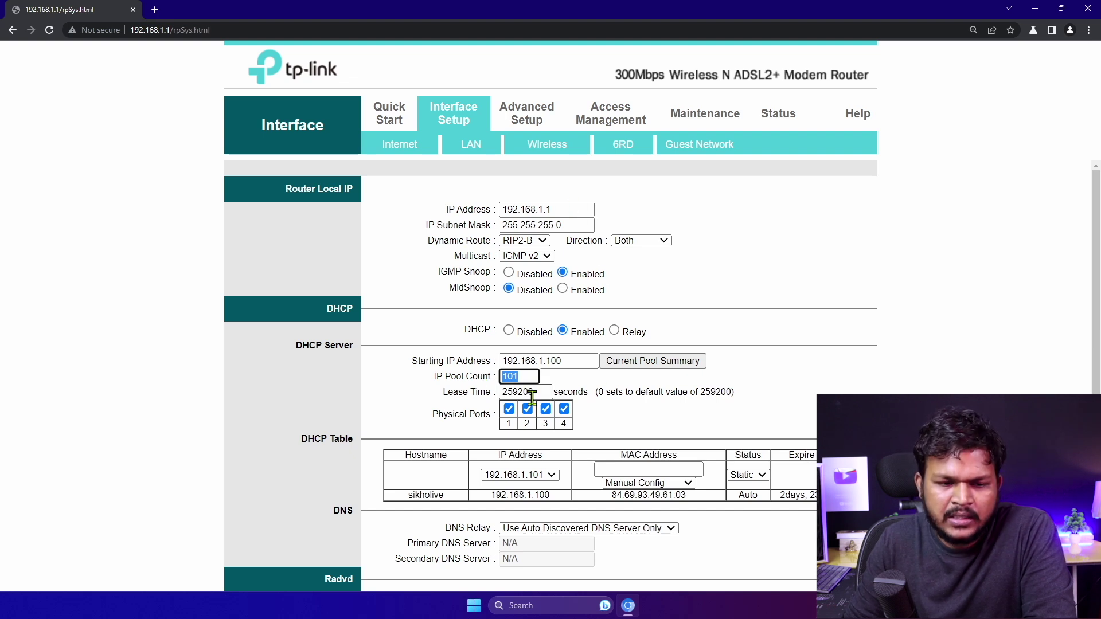
double_click(541, 392)
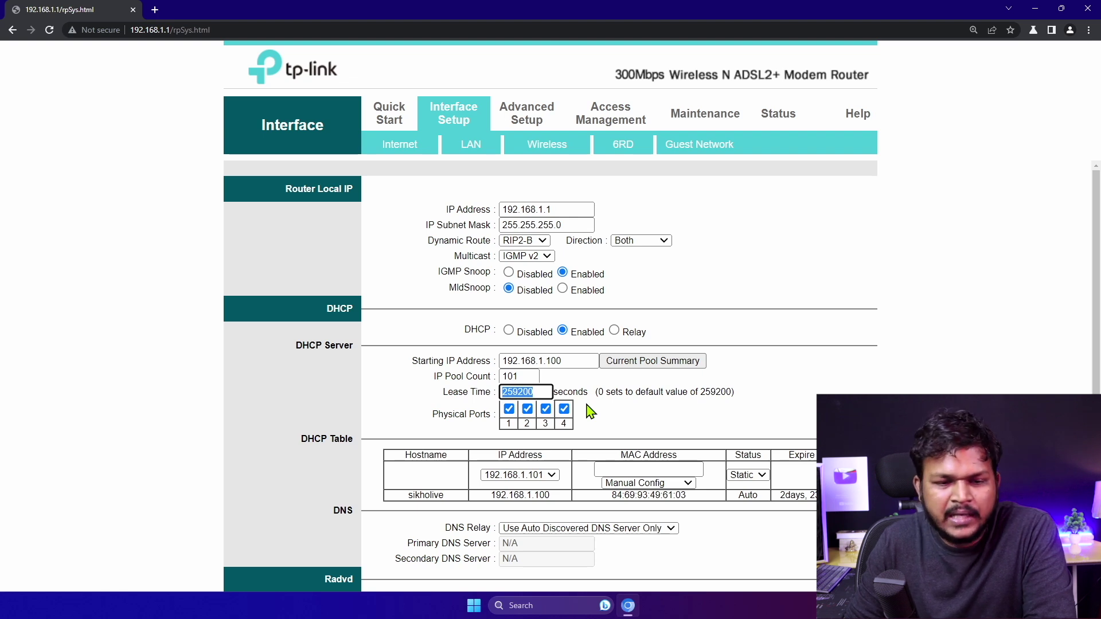
Set DNS Relay to Use User Discovered DNS Server Only, leaving primary and secondary DNS at 0.0.0.0
scroll(590, 412, "down", 1)
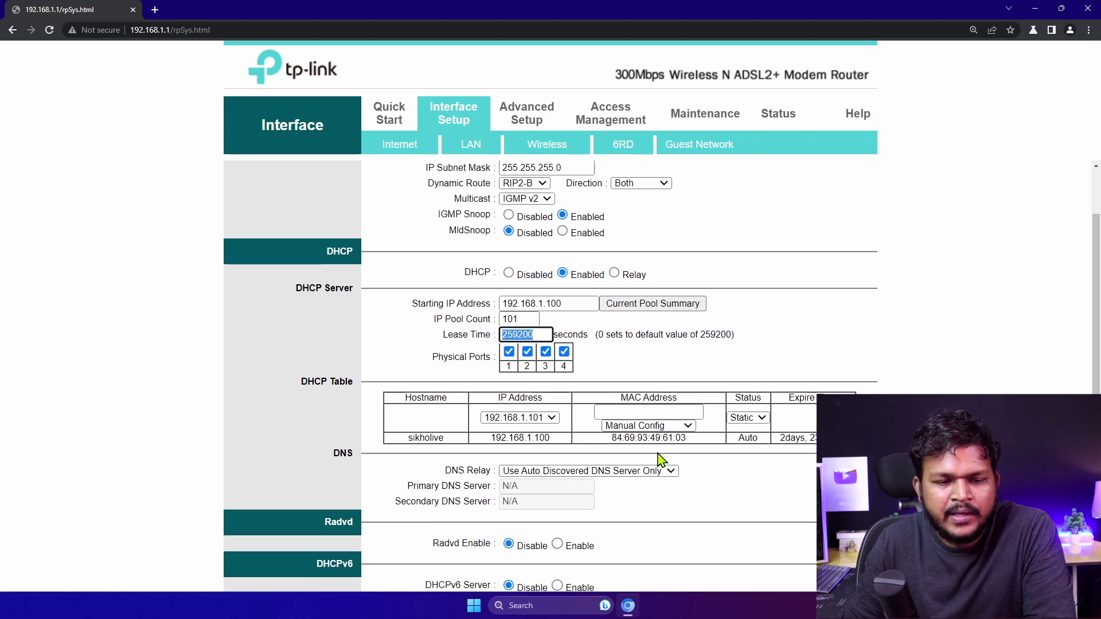
scroll(565, 487, "down", 1)
left_click(552, 418)
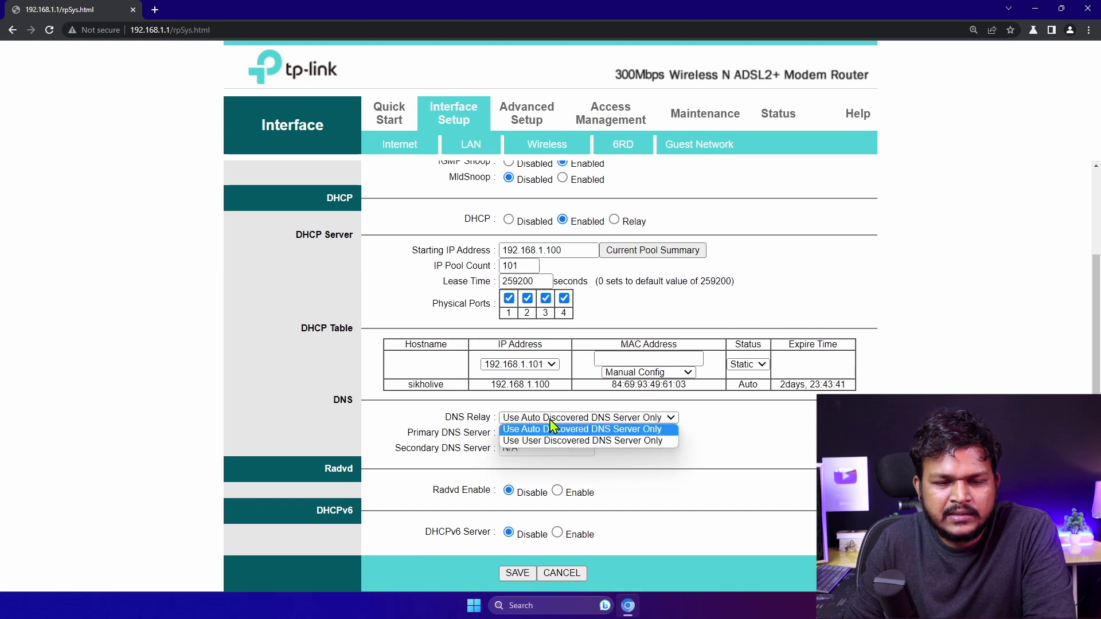
left_click(559, 445)
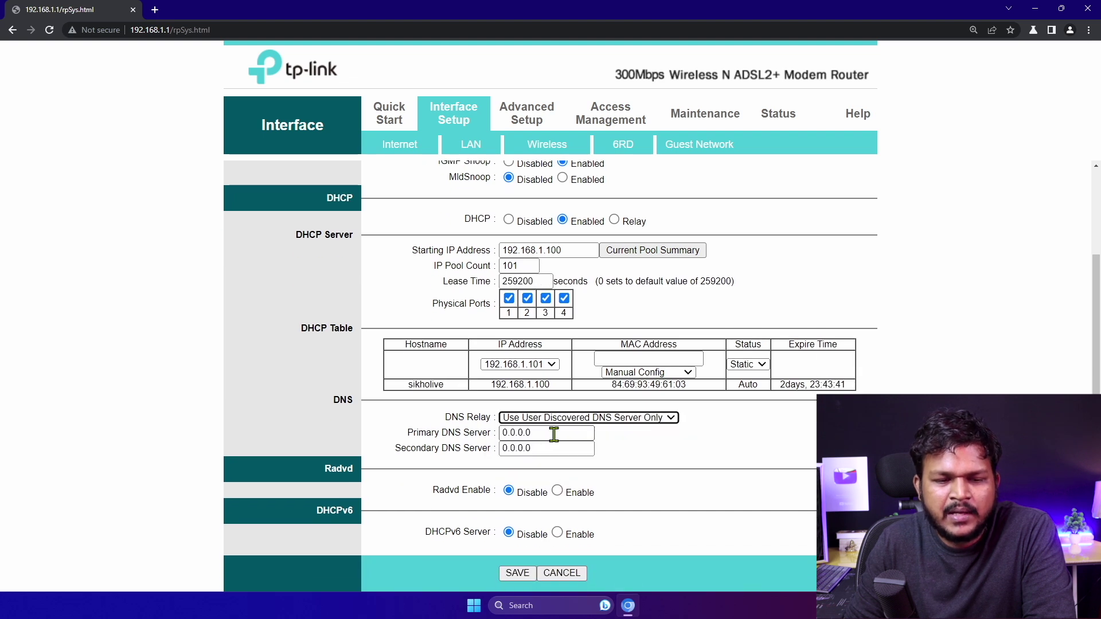
double_click(532, 434)
double_click(544, 448)
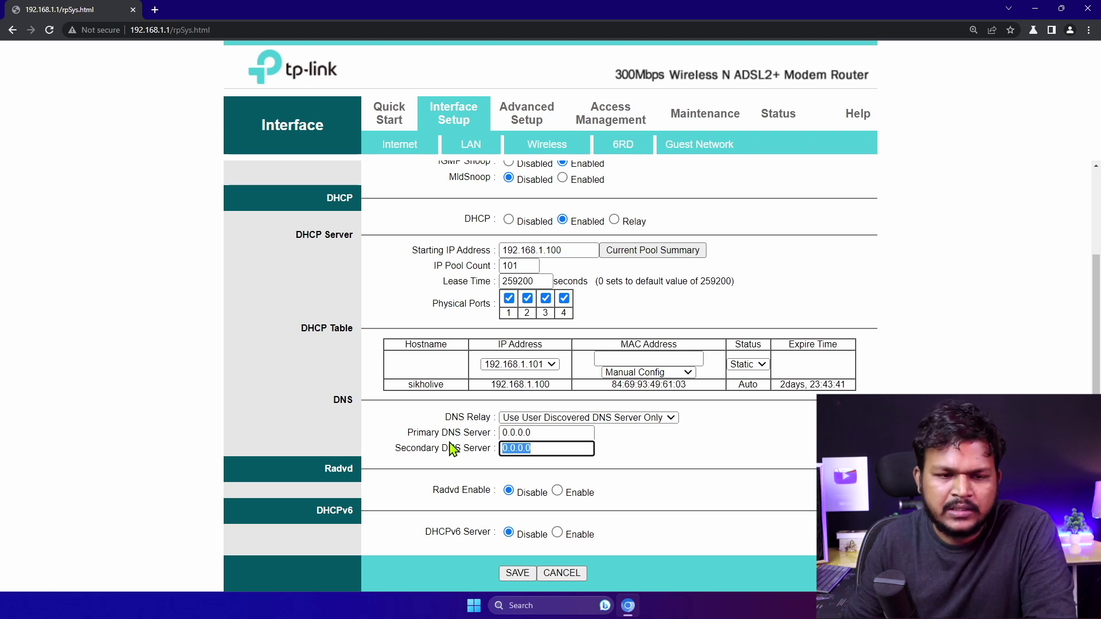
scroll(554, 351, "up", 2)
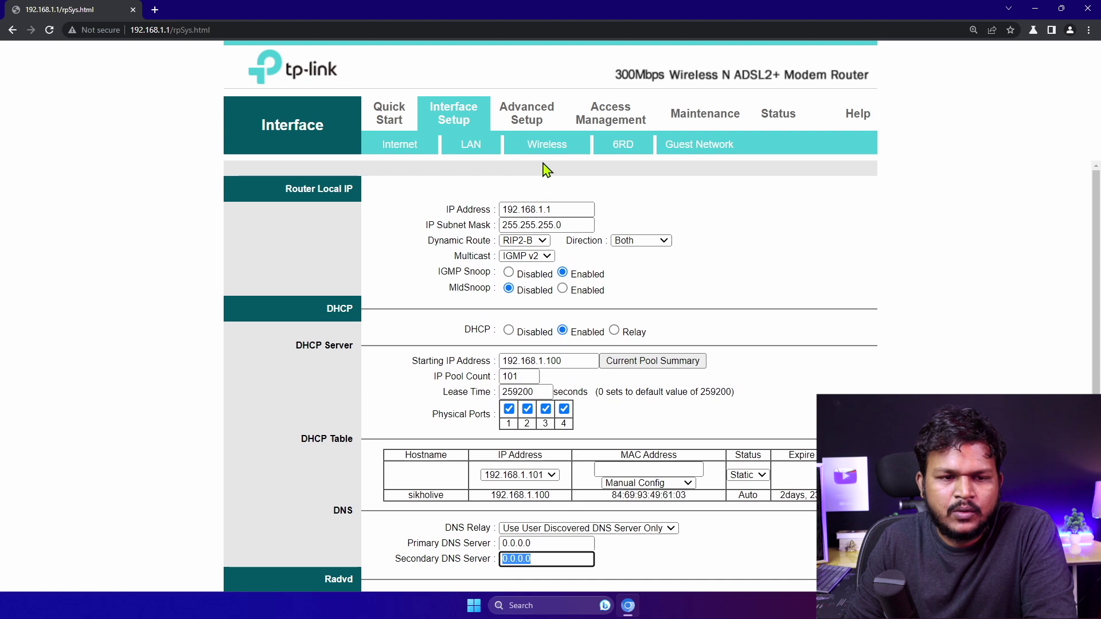
left_click(545, 148)
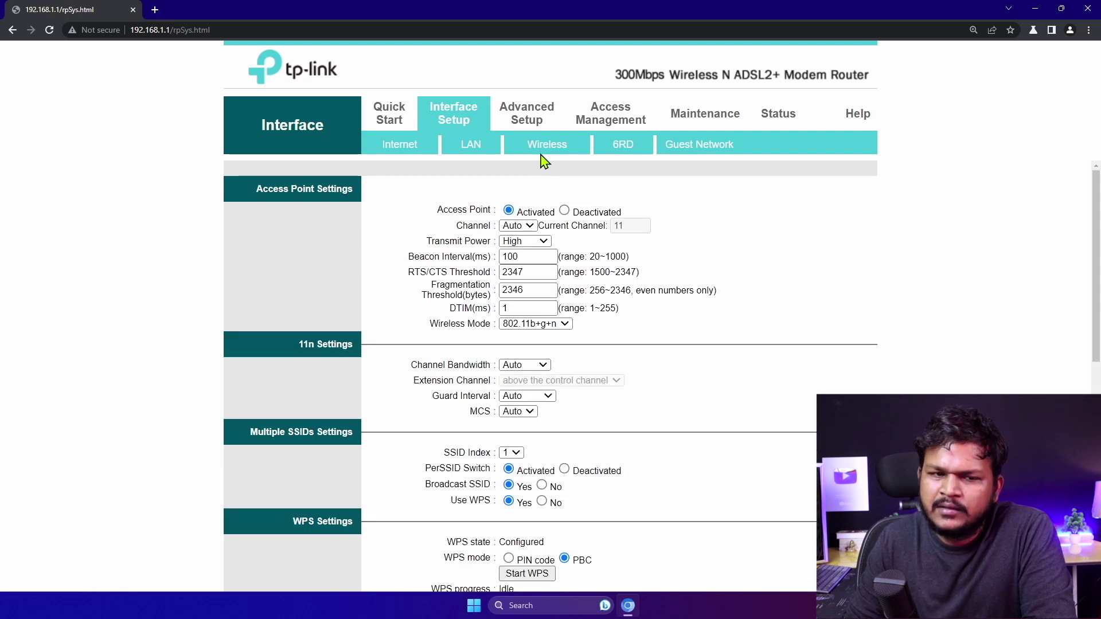
left_click(516, 226)
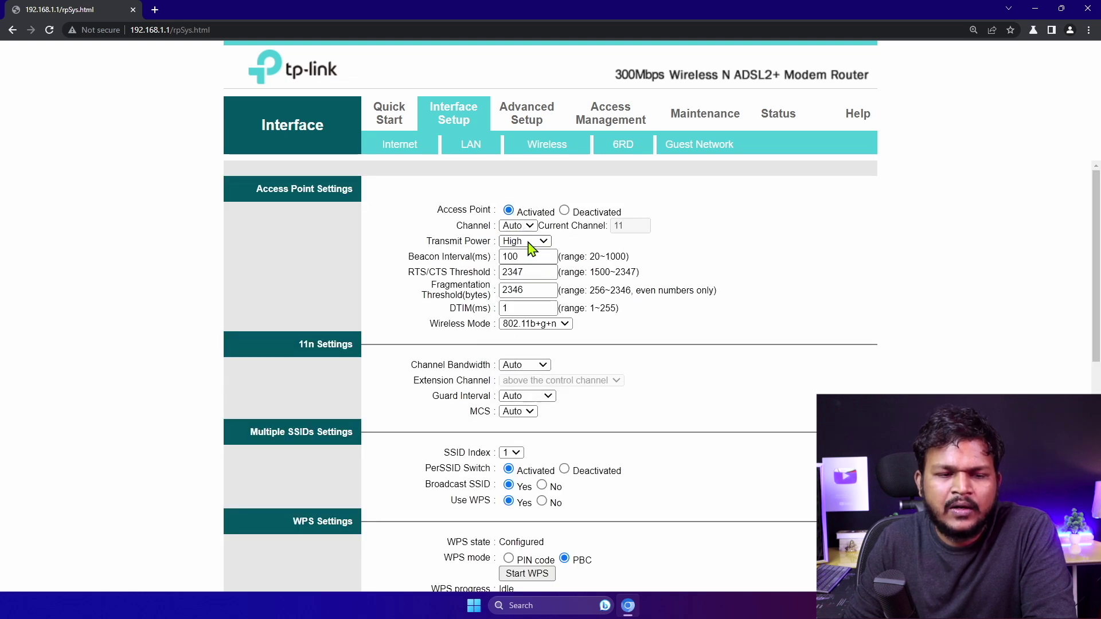
left_click(530, 242)
left_click(542, 253)
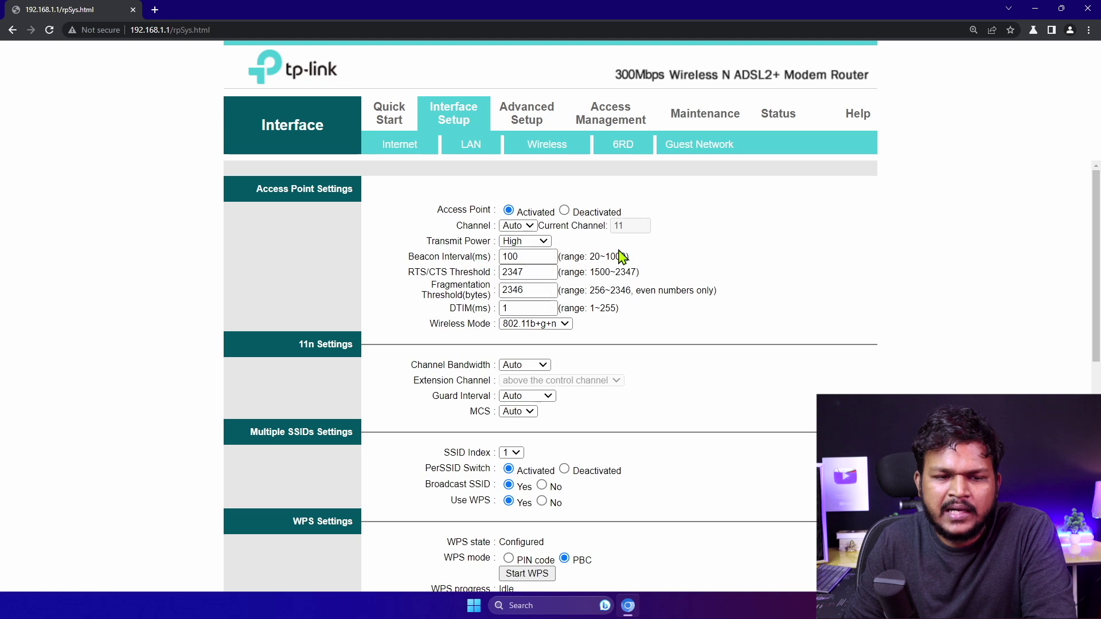
double_click(534, 256)
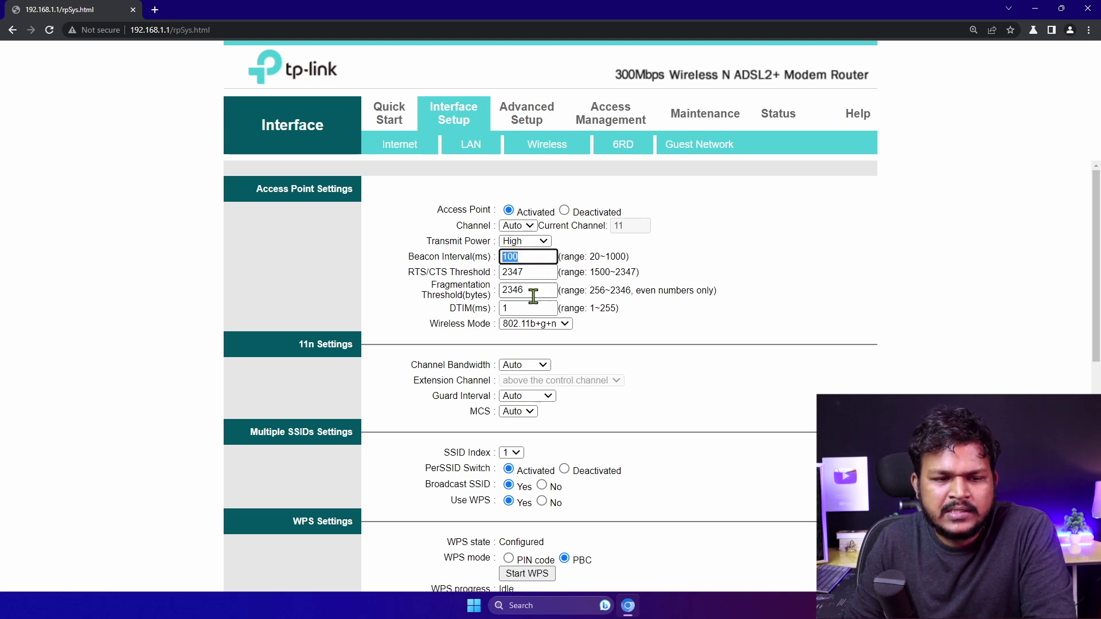
left_click(554, 326)
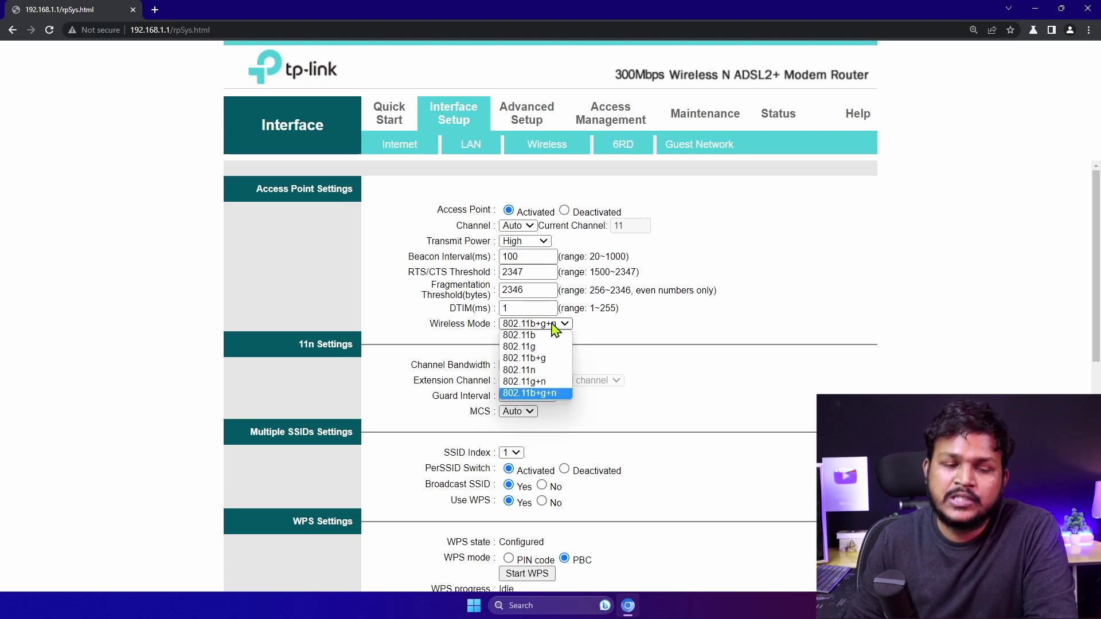
left_click(660, 358)
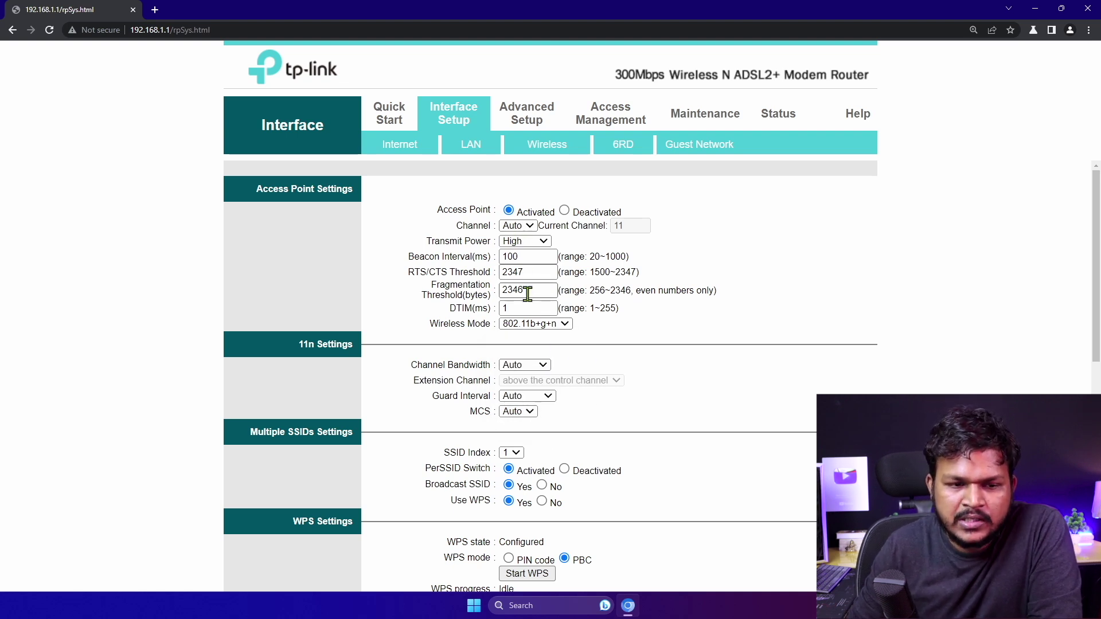
double_click(516, 272)
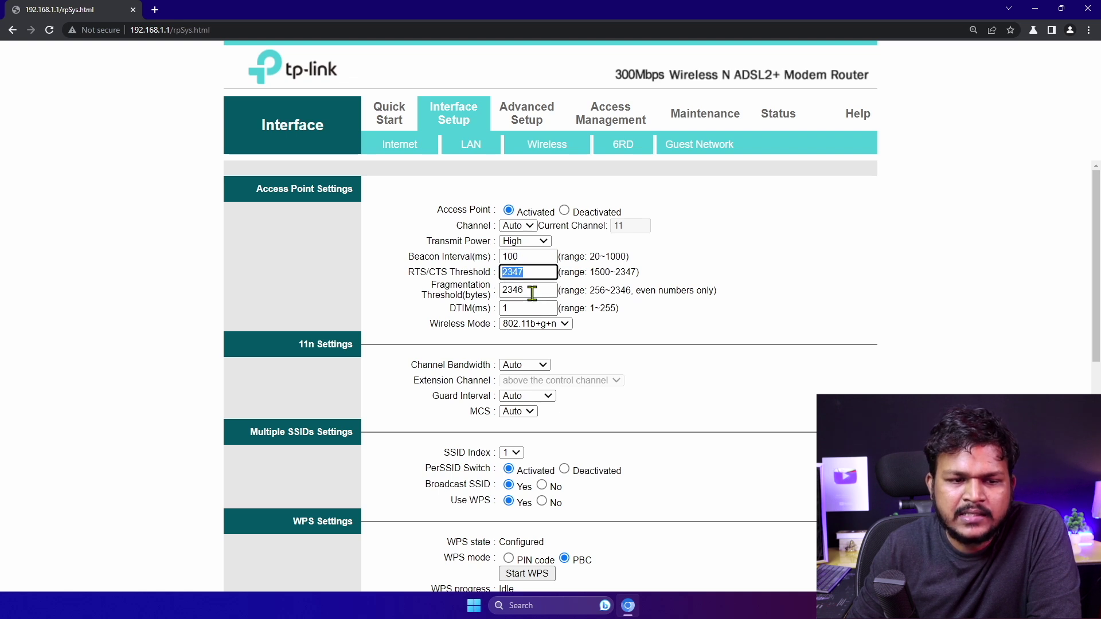
left_click_drag(532, 294, 513, 291)
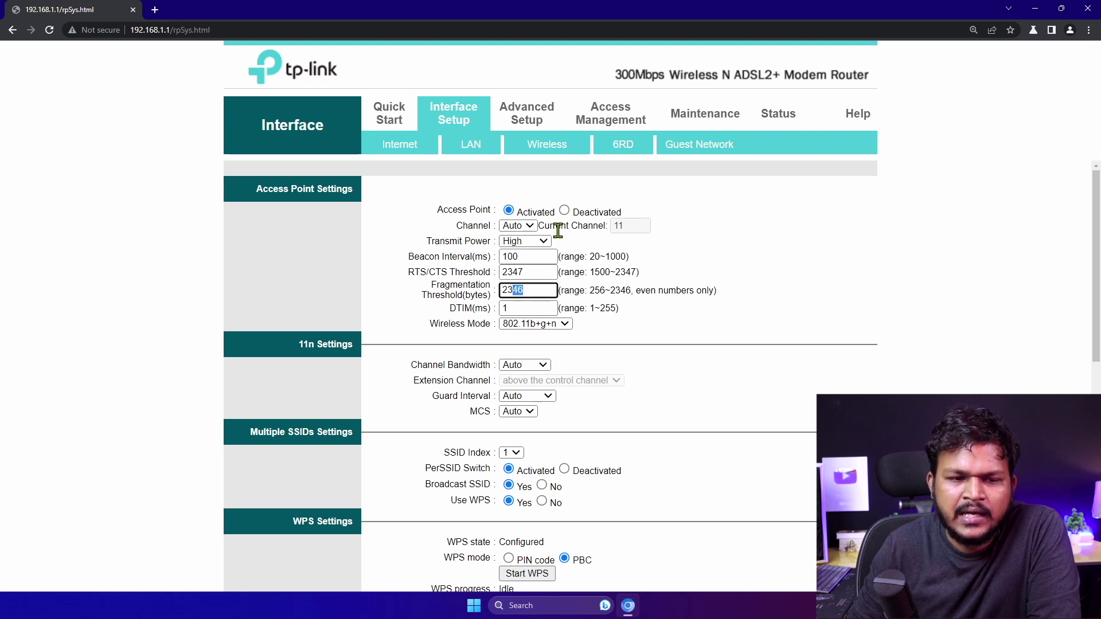
left_click(519, 220)
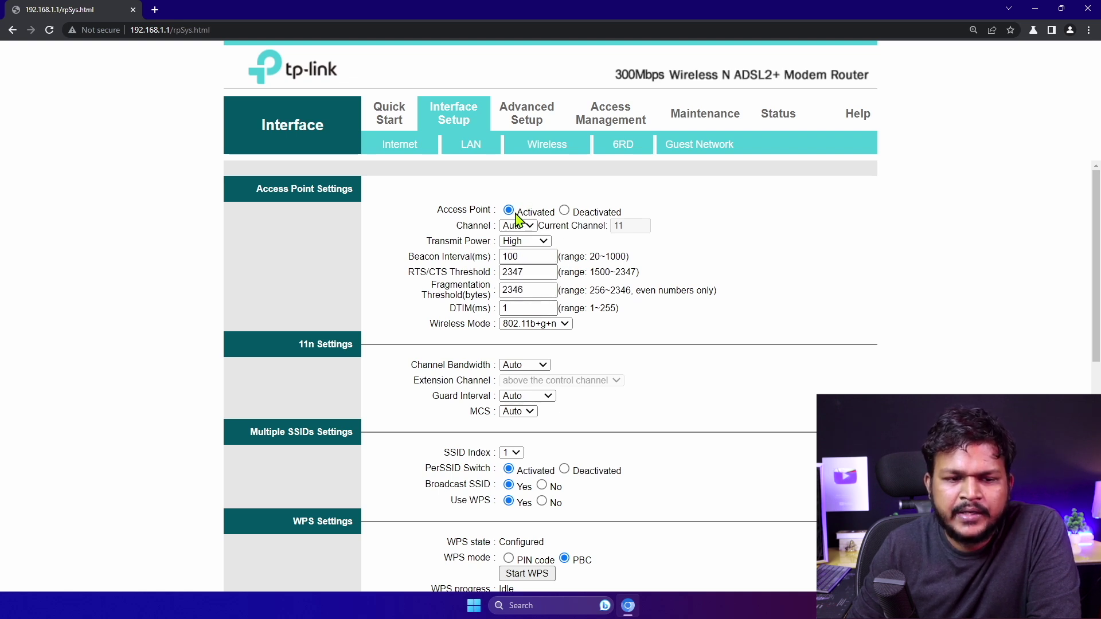
left_click(543, 324)
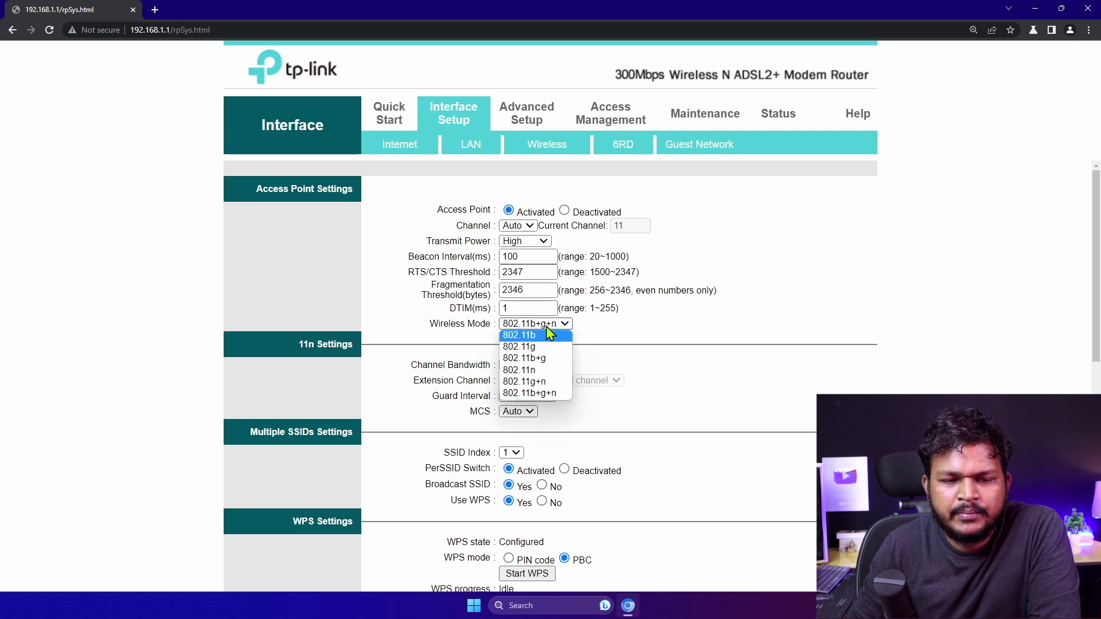
left_click_drag(555, 308, 504, 307)
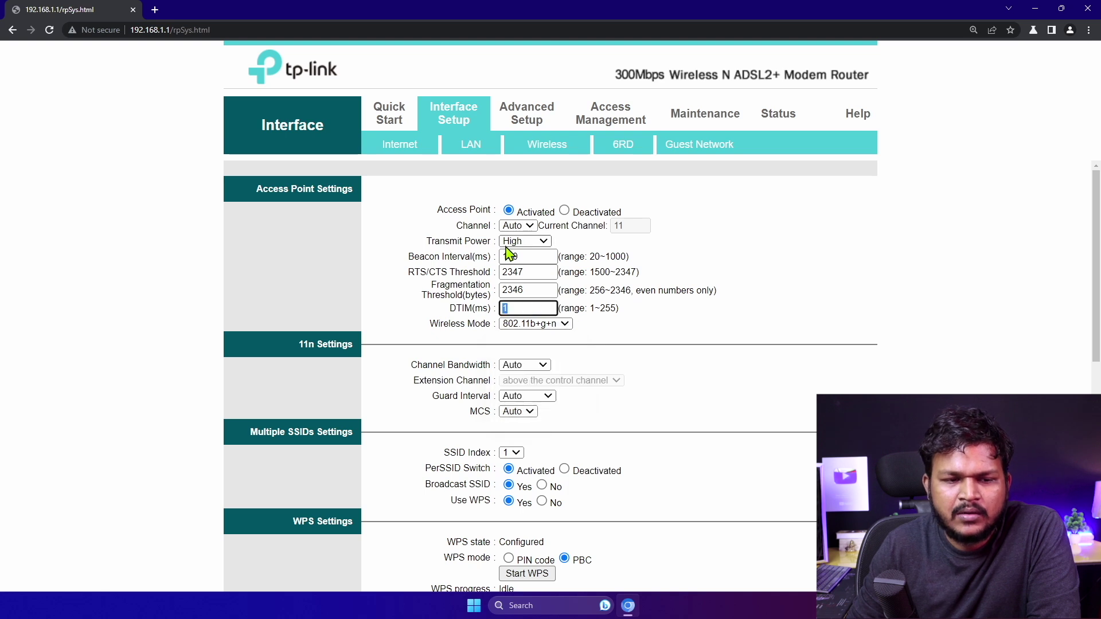
scroll(527, 327, "down", 2)
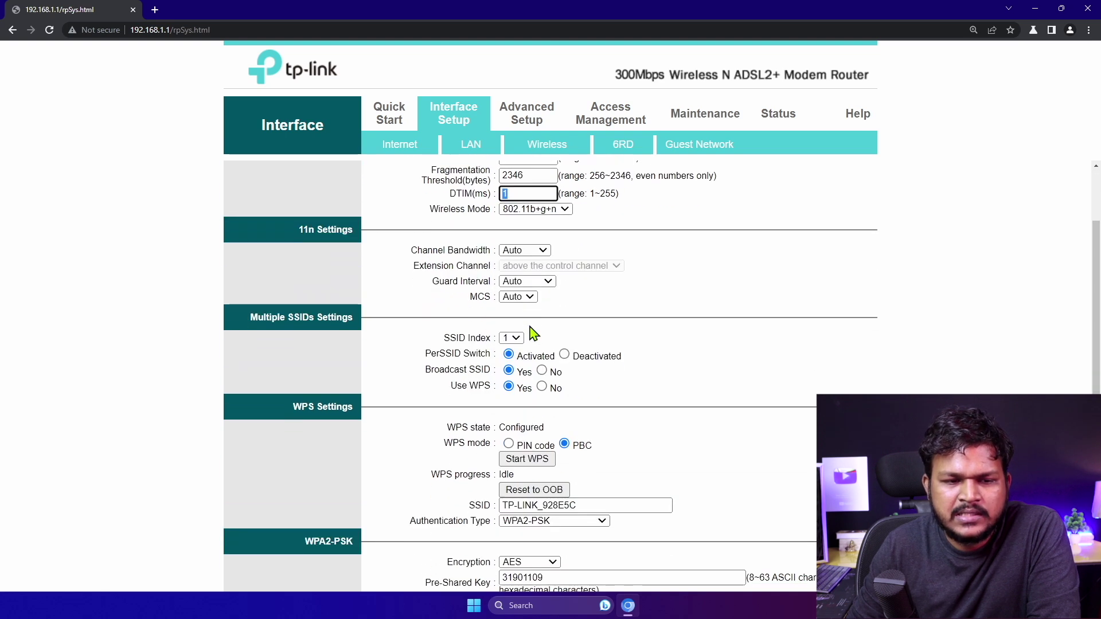
left_click(519, 252)
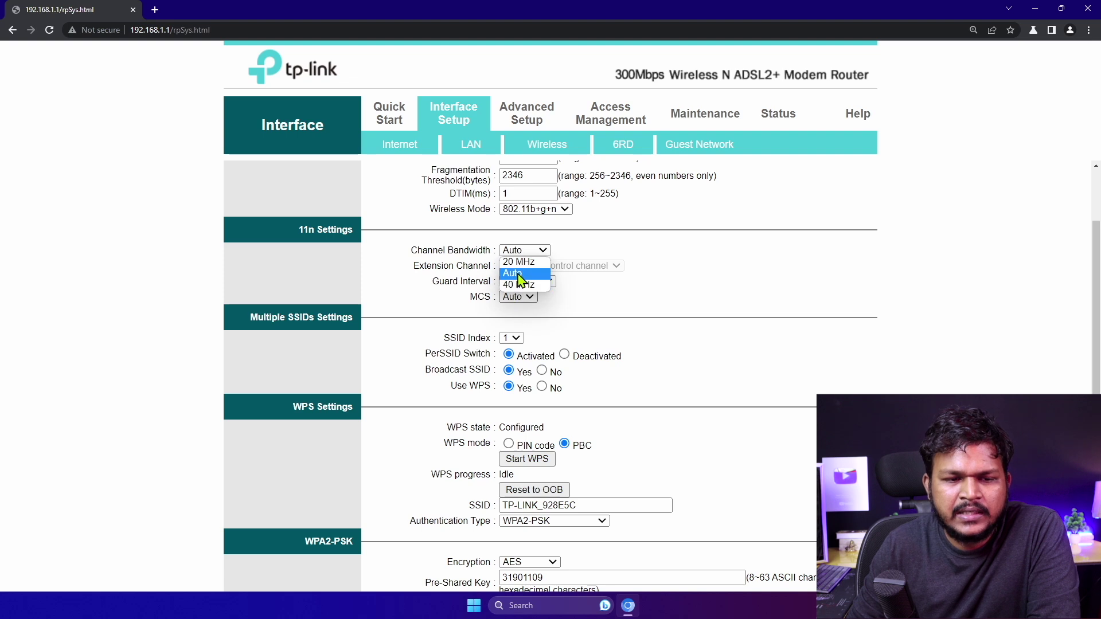
left_click(669, 292)
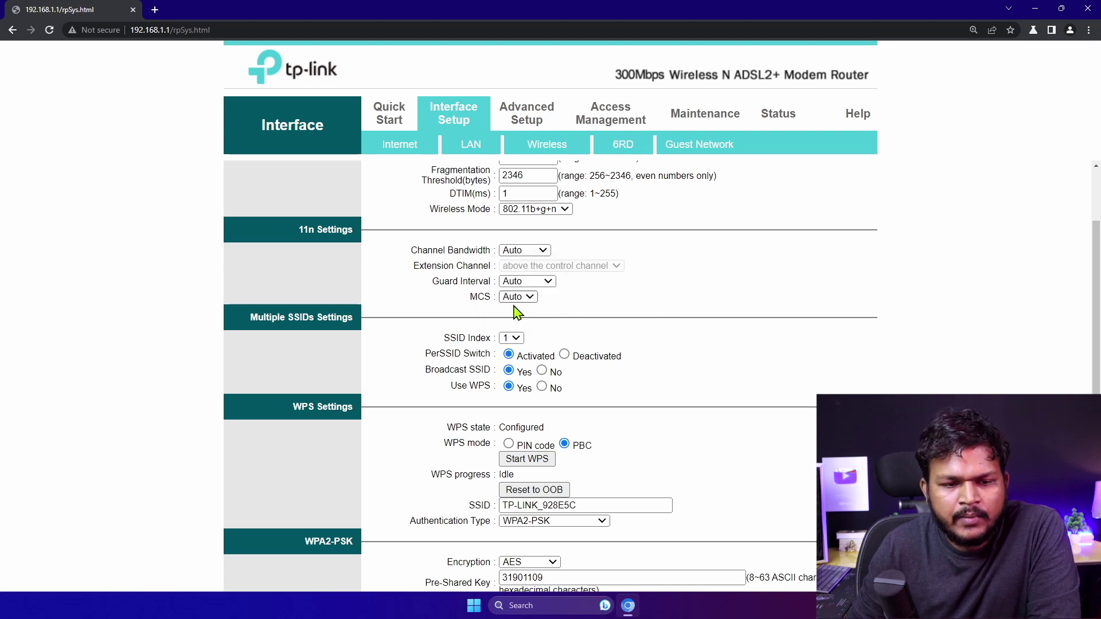
scroll(516, 312, "down", 2)
left_click(509, 223)
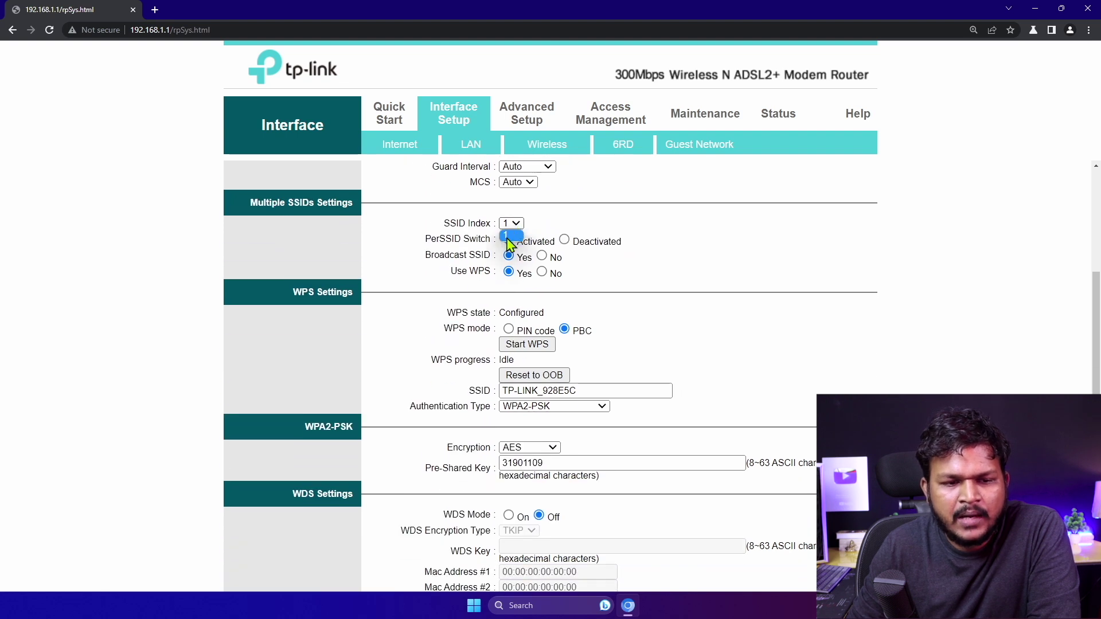
left_click(594, 258)
left_click(564, 240)
left_click(509, 241)
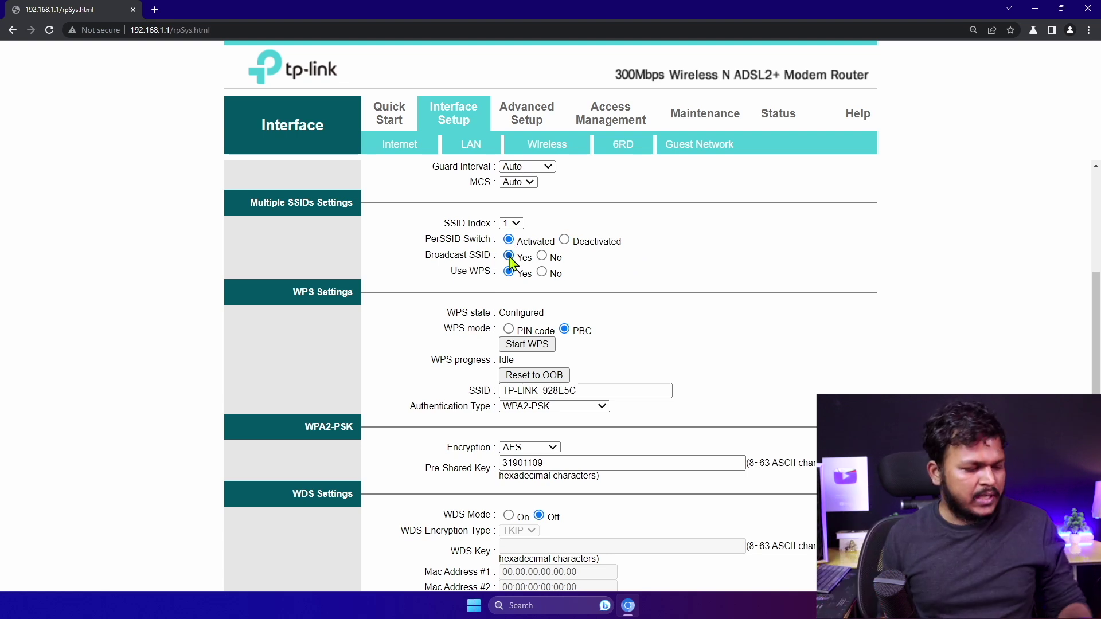
scroll(510, 259, "up", 4)
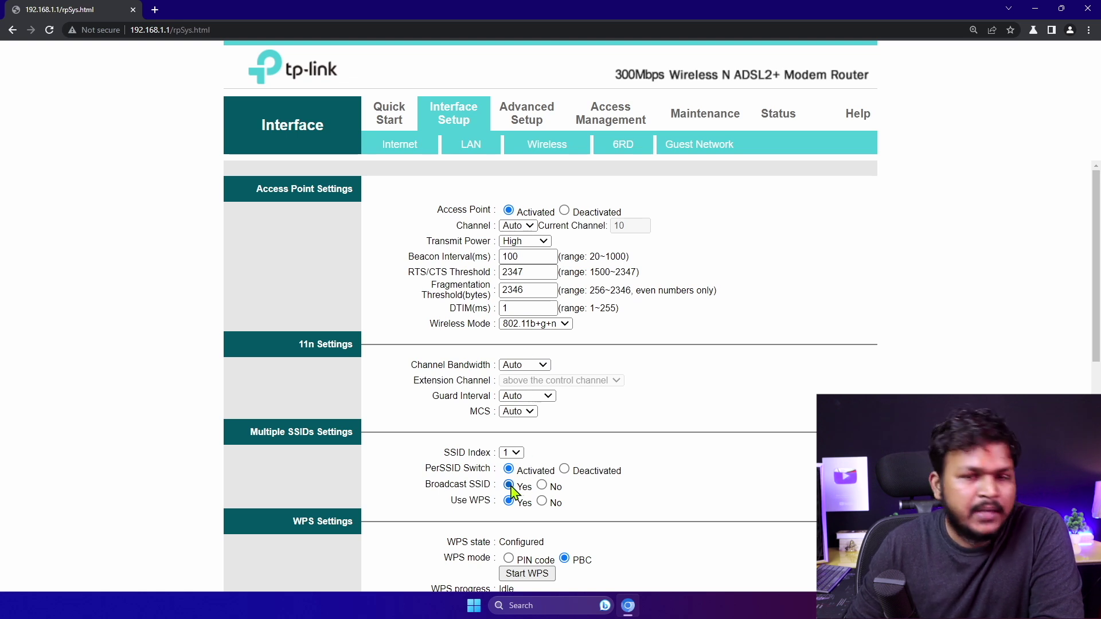
left_click(542, 486)
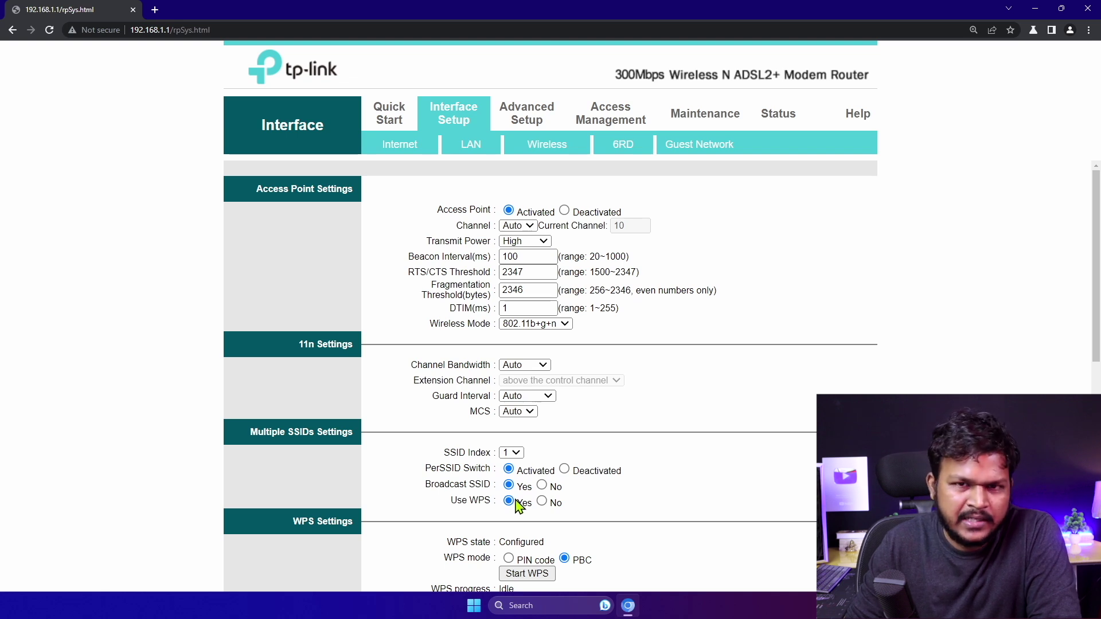
scroll(516, 503, "down", 3)
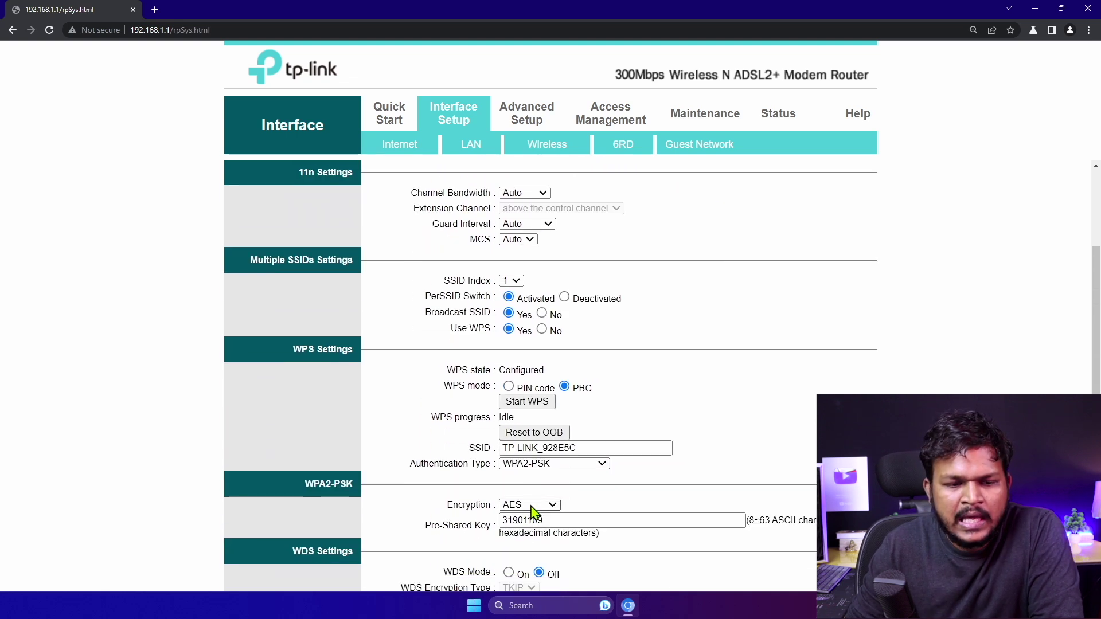
scroll(519, 310, "up", 3)
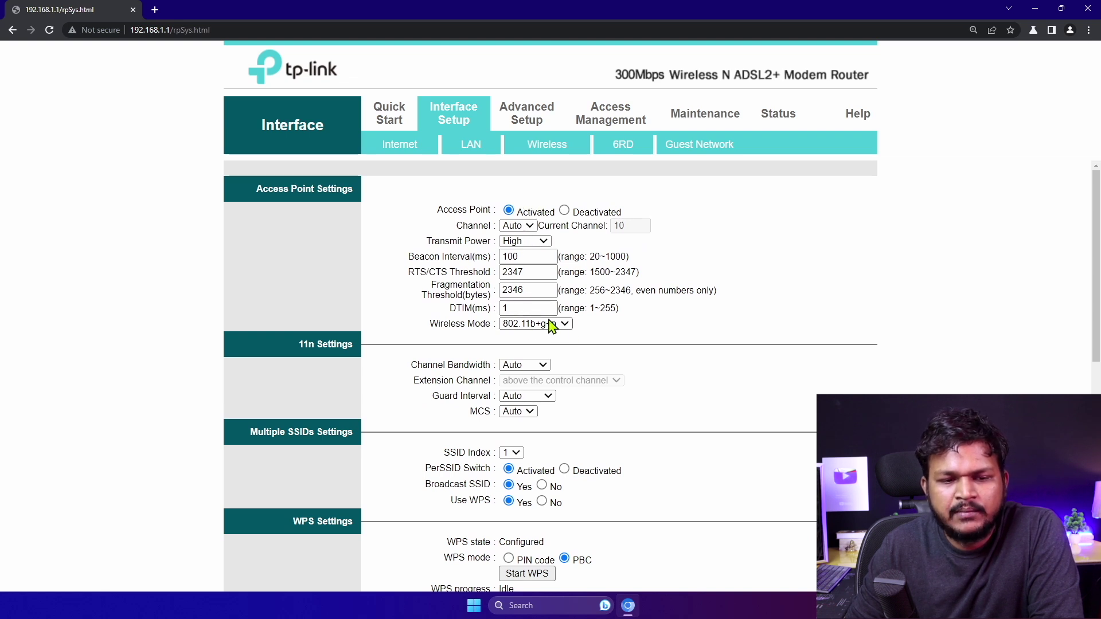
scroll(551, 326, "down", 4)
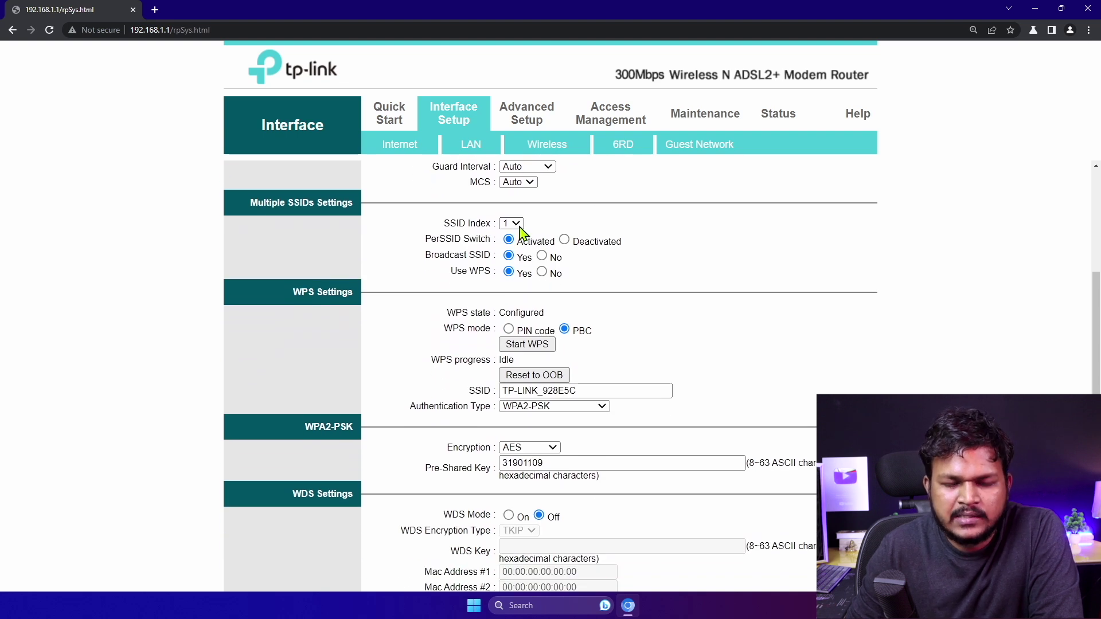
scroll(515, 298, "down", 3)
scroll(514, 310, "up", 2)
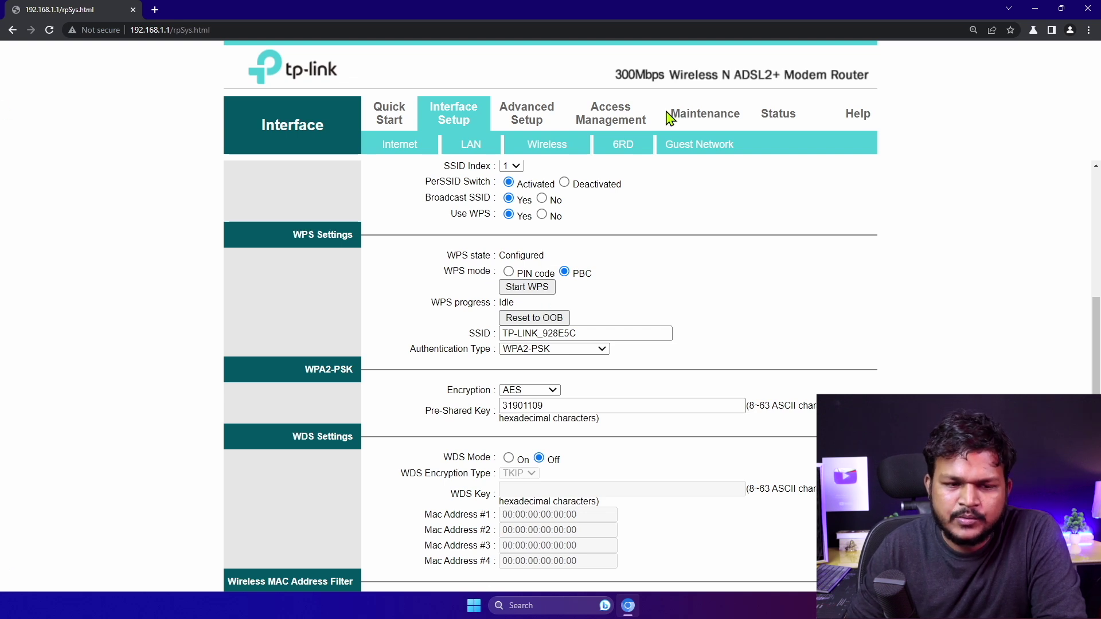
Replace the SSID TP-LINK_928E5C with 'sikholive local', correcting the mistyped ending
scroll(552, 369, "down", 2)
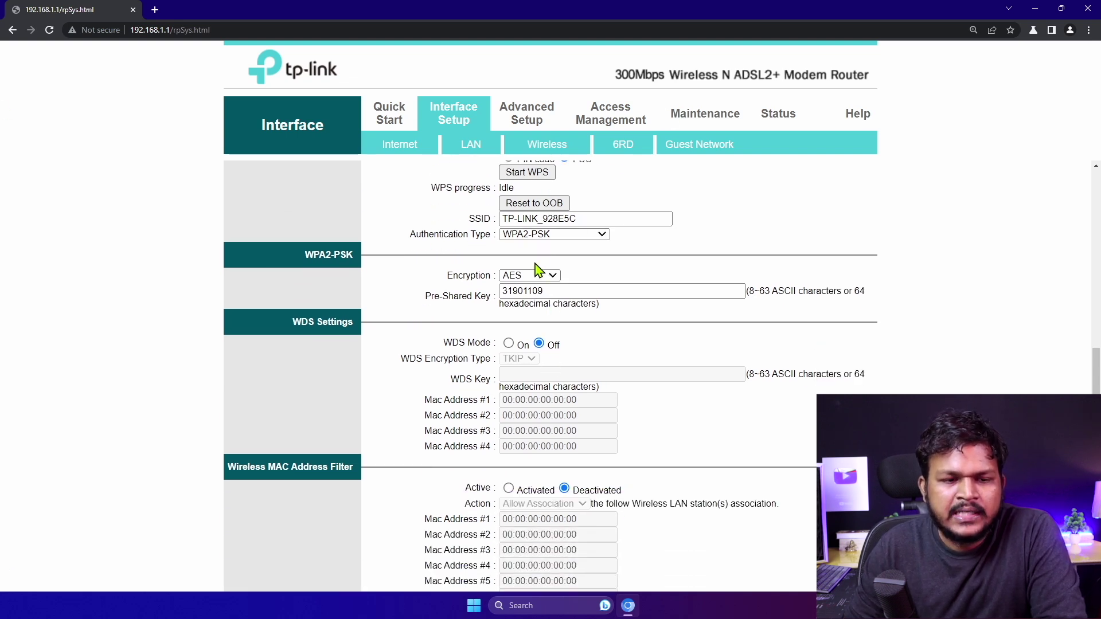
scroll(538, 269, "up", 2)
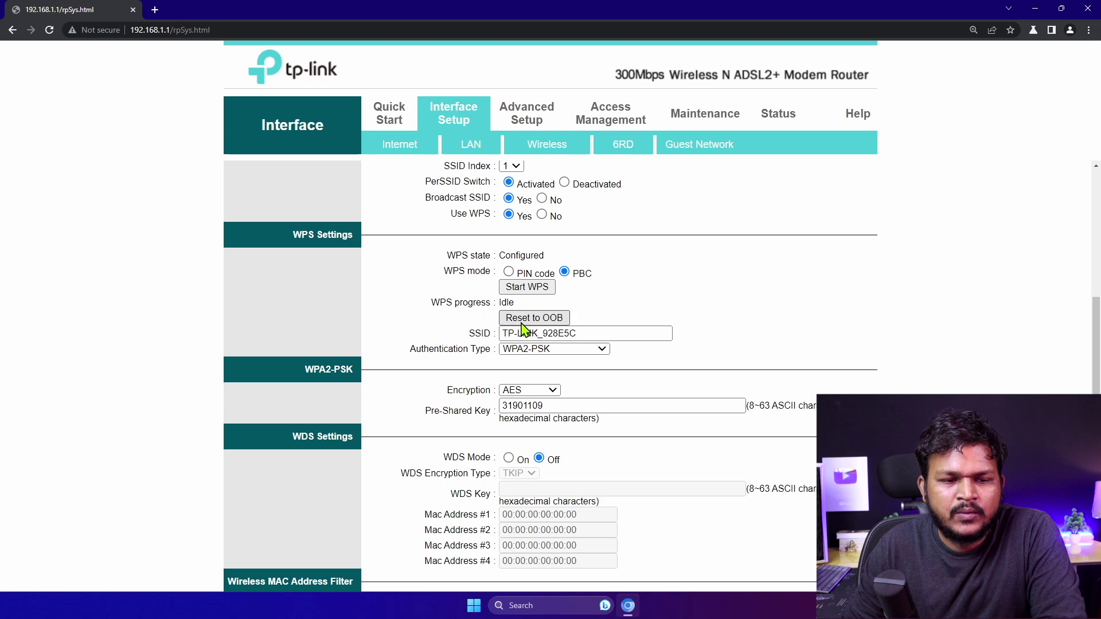
left_click_drag(594, 332, 484, 333)
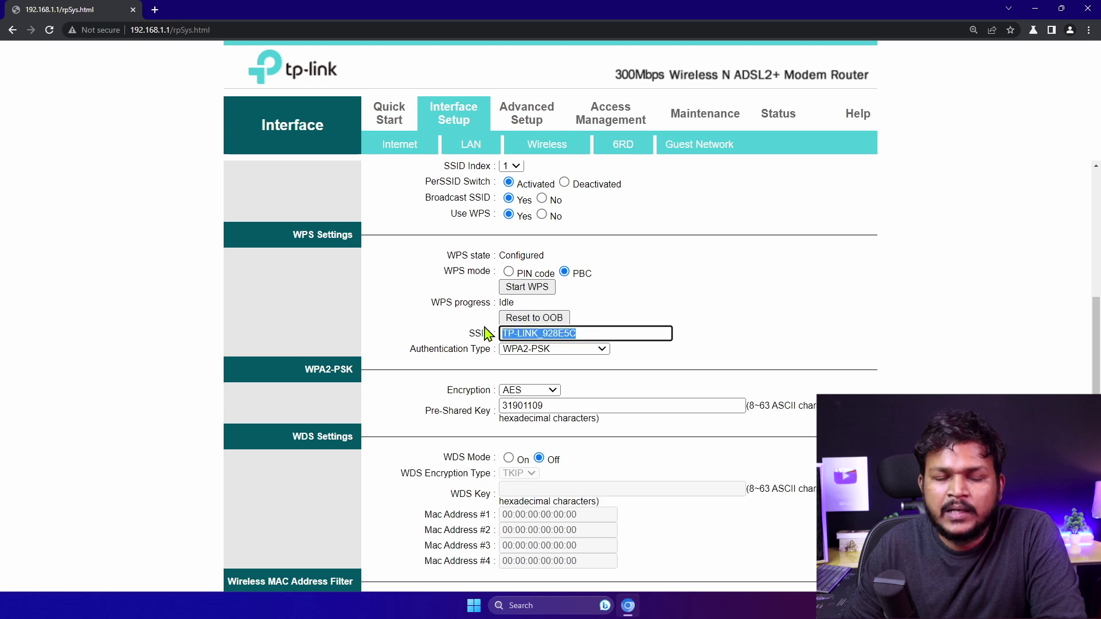
type("sik")
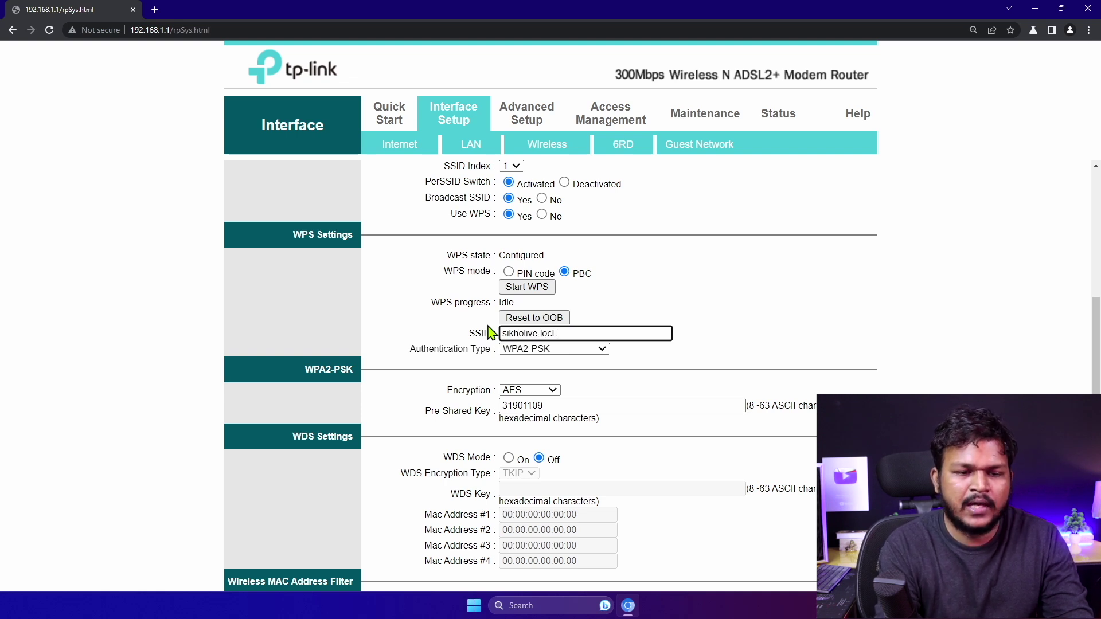
type("holive local")
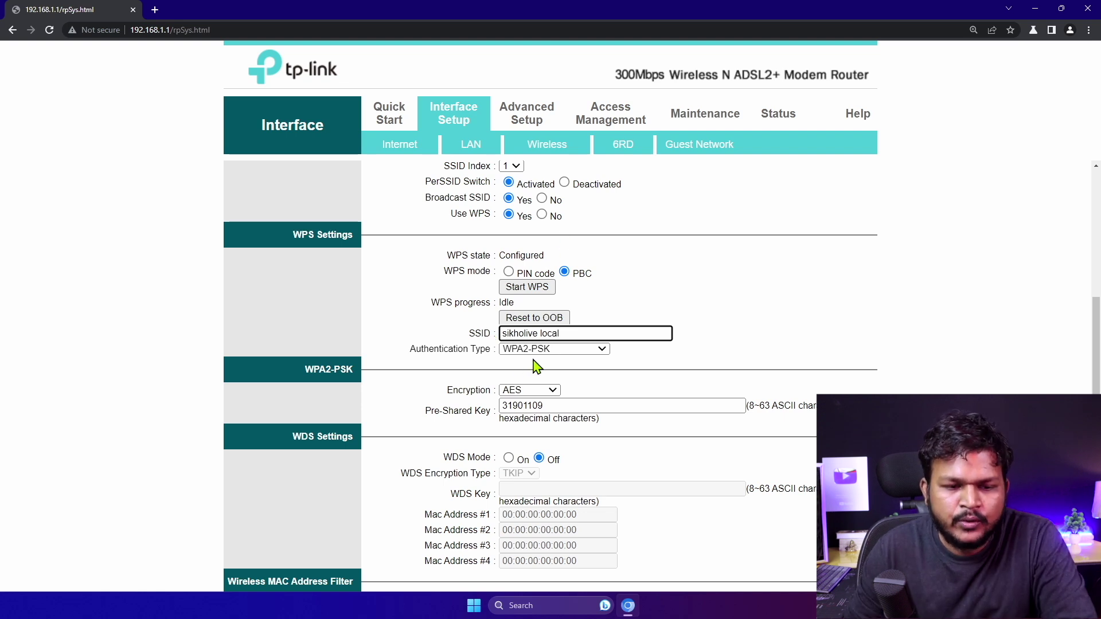
left_click(534, 350)
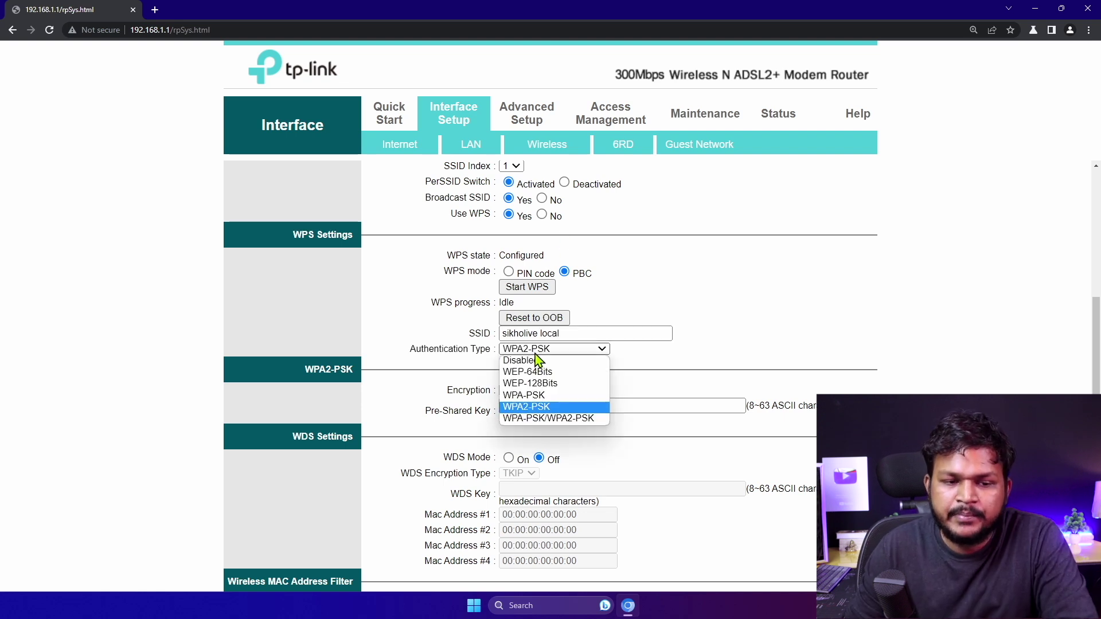
Keep WPA2-PSK authentication and replace the Wi-Fi pre-shared key with a new key
left_click(659, 351)
left_click_drag(550, 402, 484, 408)
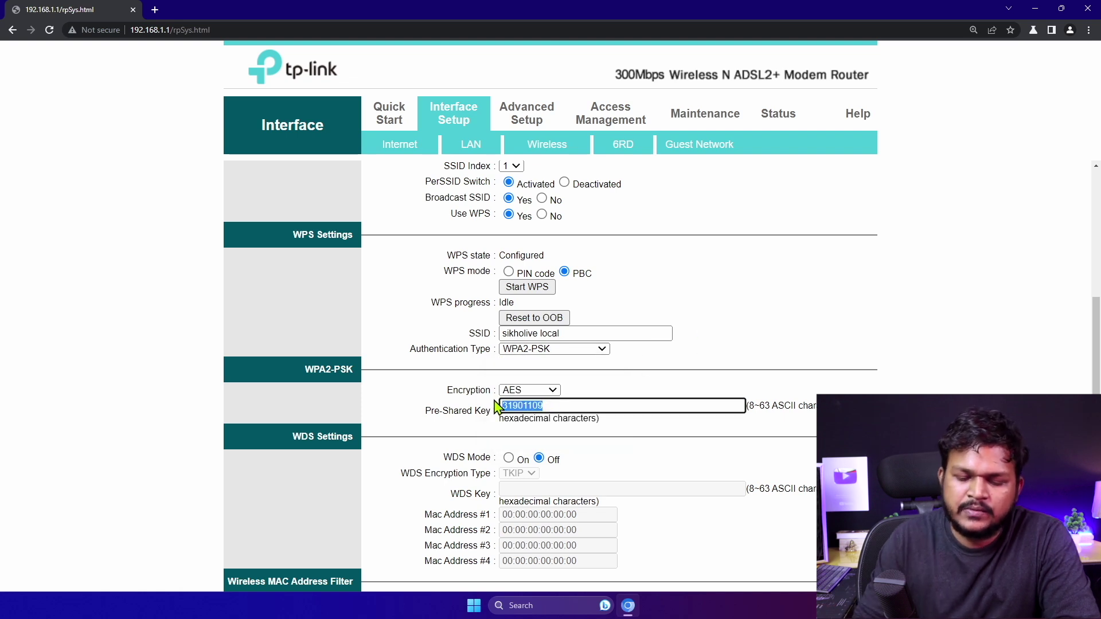
type("1234567890")
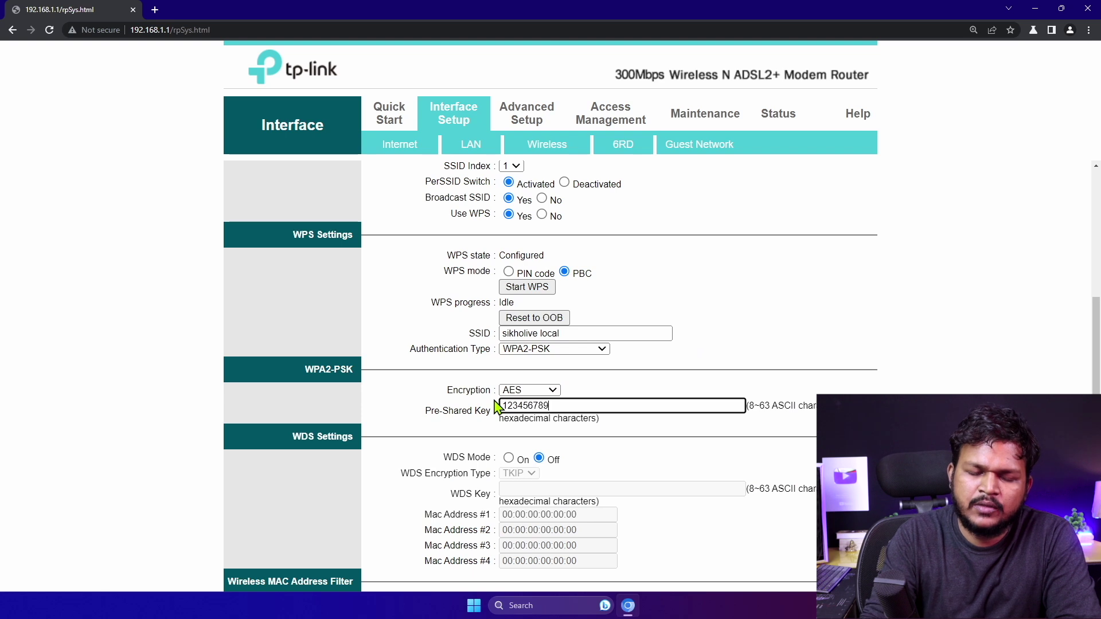
left_click(498, 427)
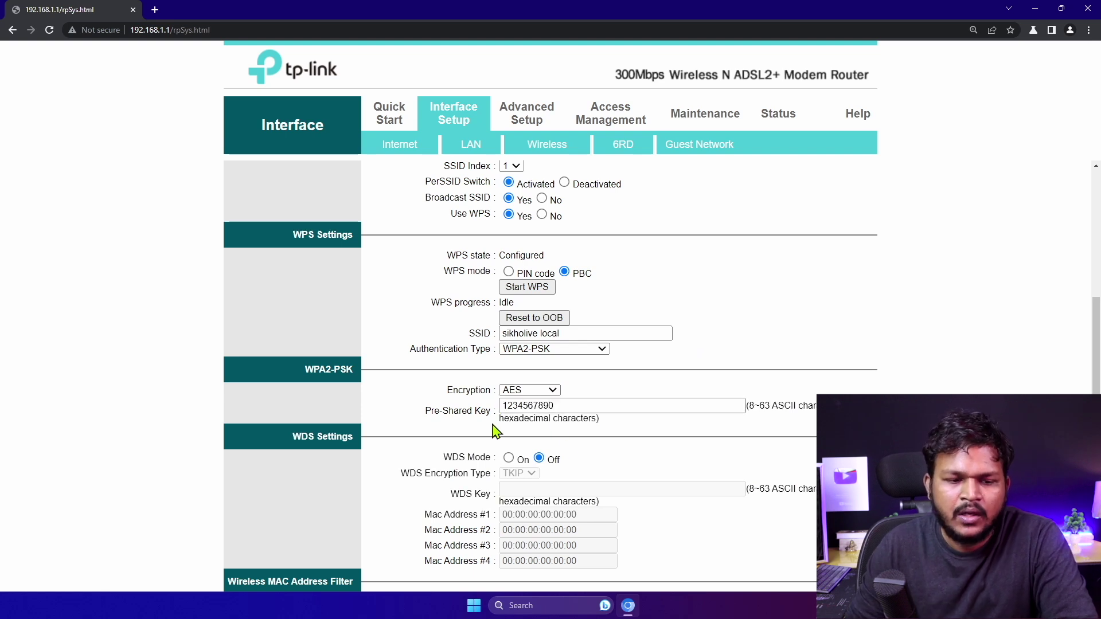
scroll(498, 450, "down", 2)
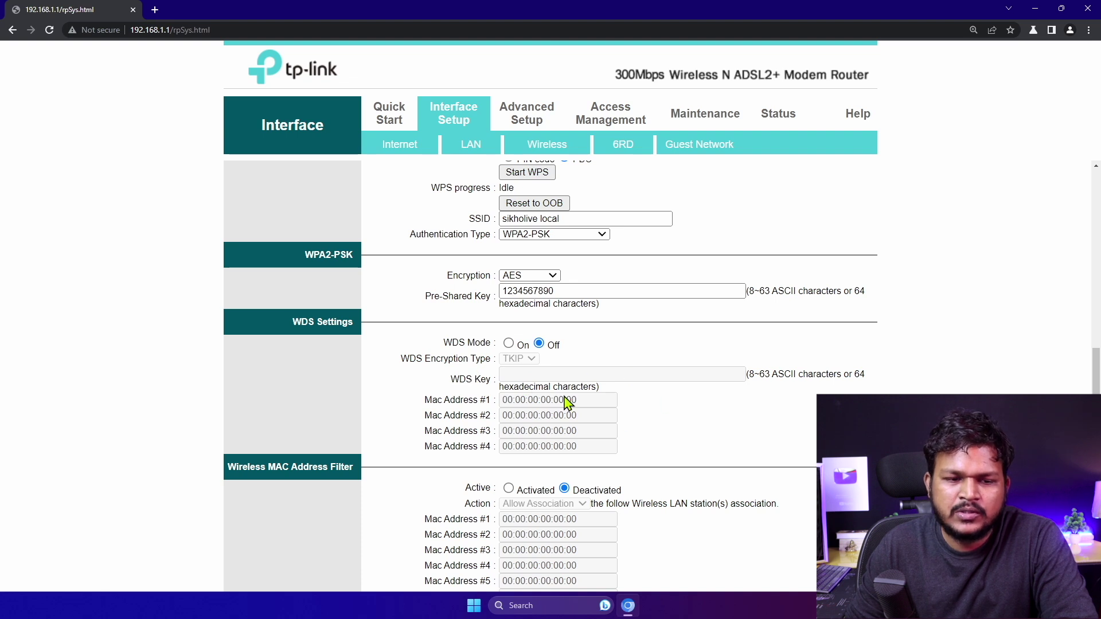
scroll(556, 367, "down", 2)
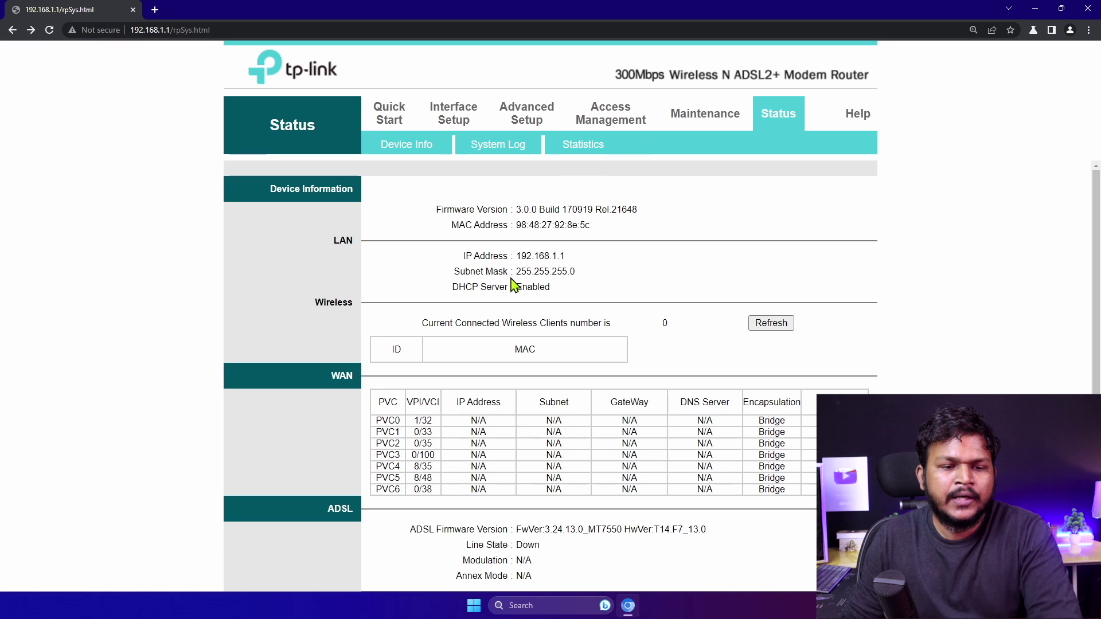
Go back through Quick Start to Interface Setup > Wireless and check SSID 'sikholive local' and the new key
scroll(600, 385, "down", 3)
scroll(591, 356, "up", 3)
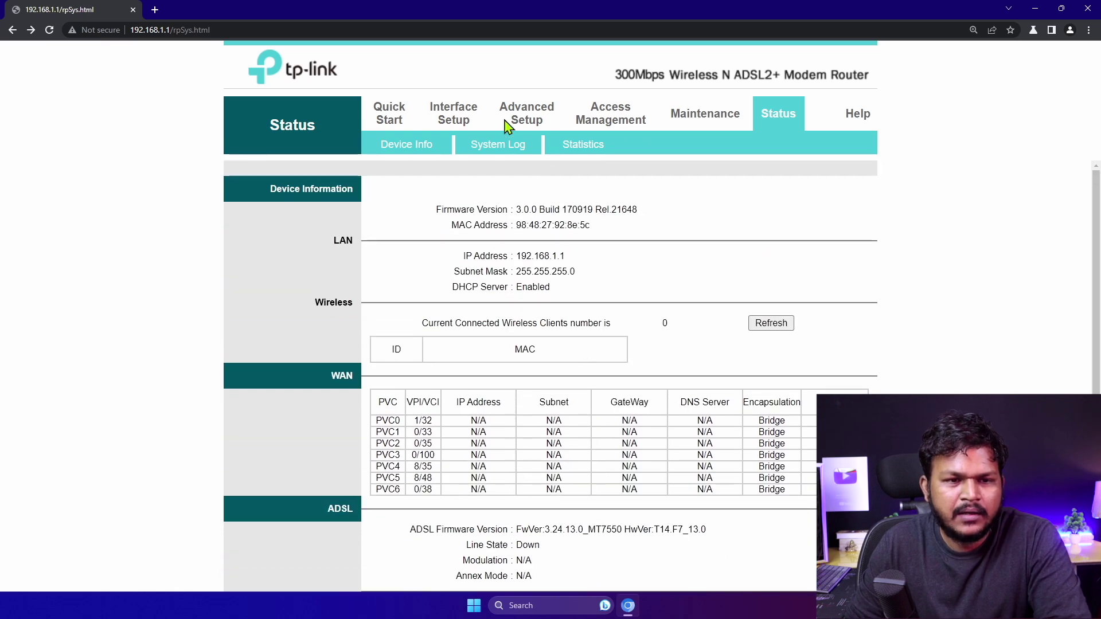
left_click(403, 117)
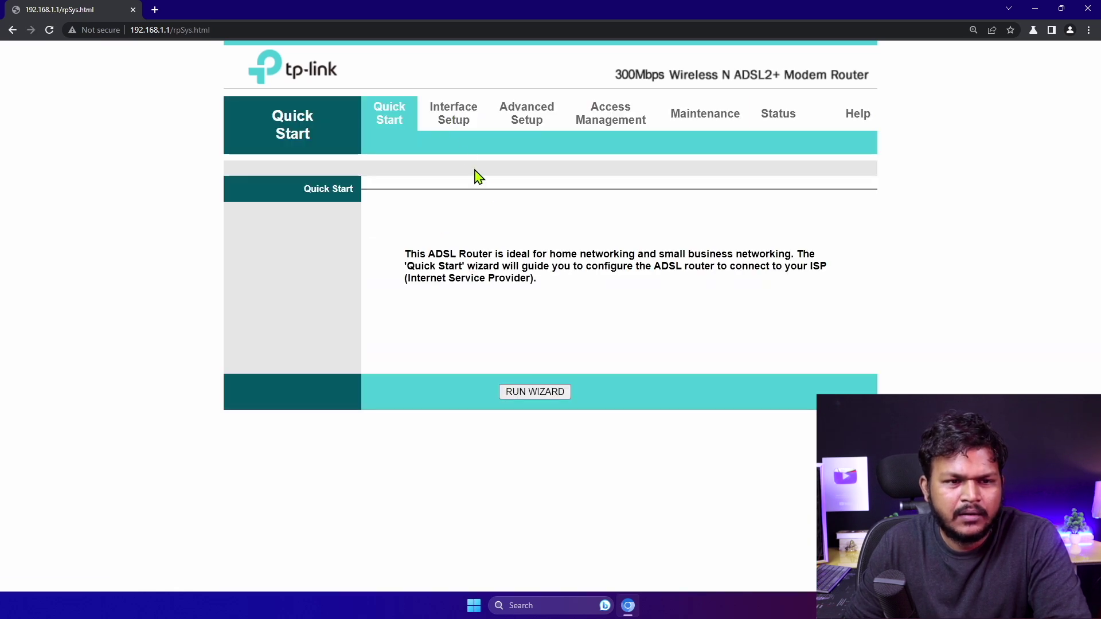
left_click(450, 124)
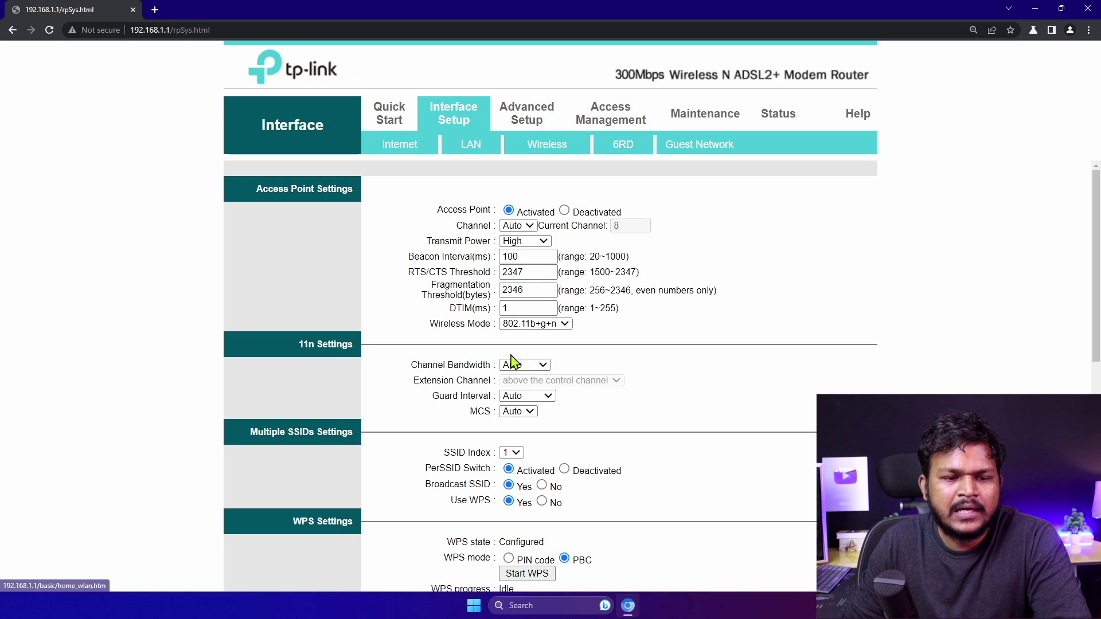
scroll(510, 362, "down", 10)
left_click(569, 195)
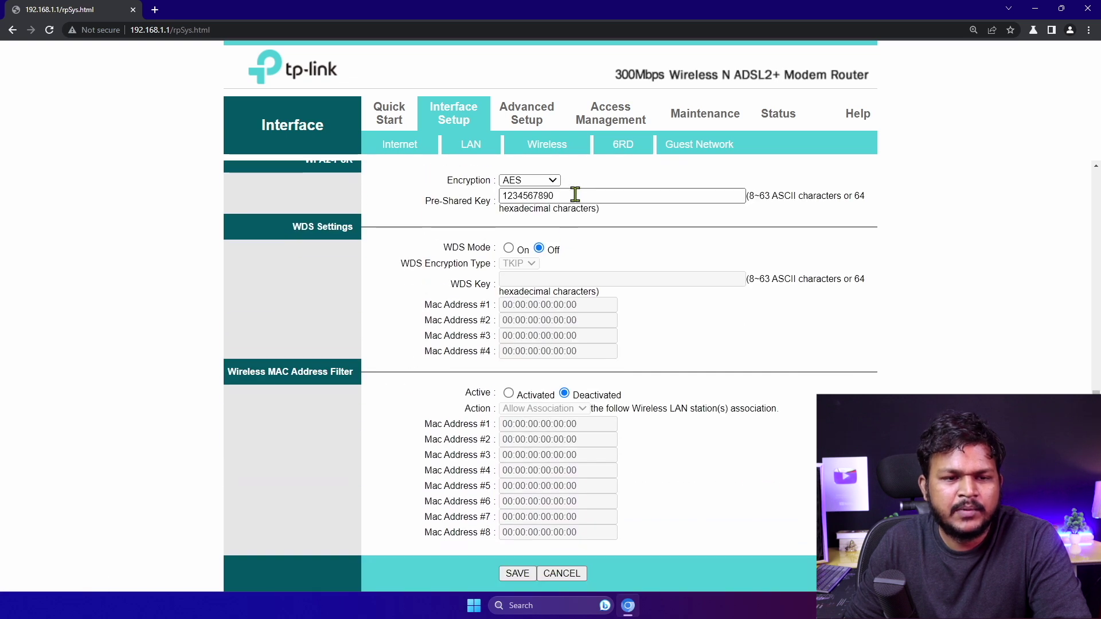
left_click(517, 573)
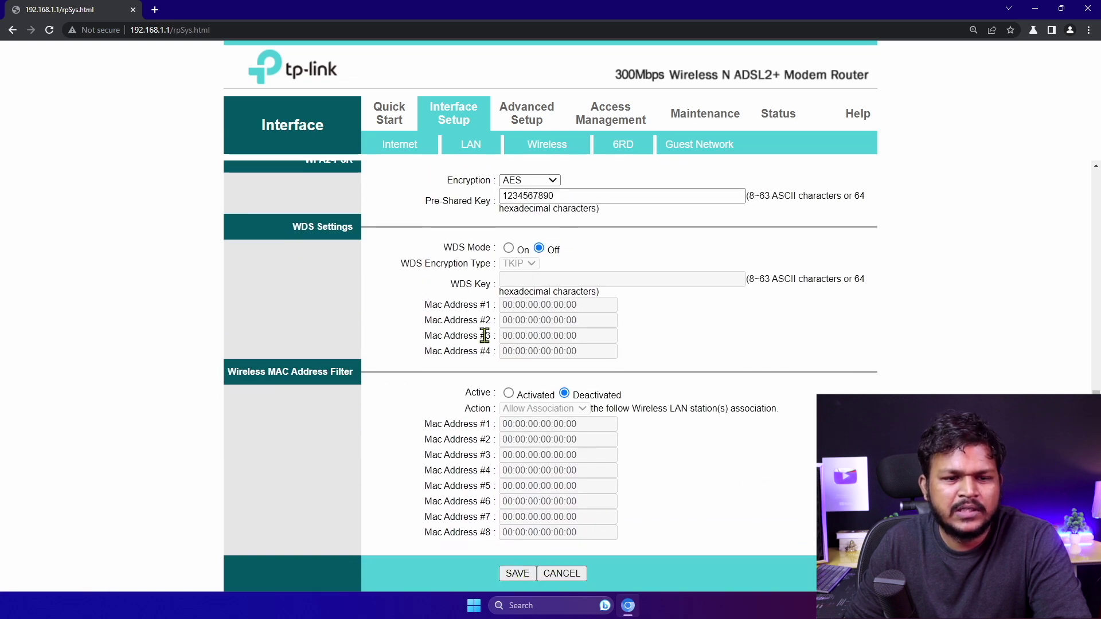
scroll(552, 335, "up", 2)
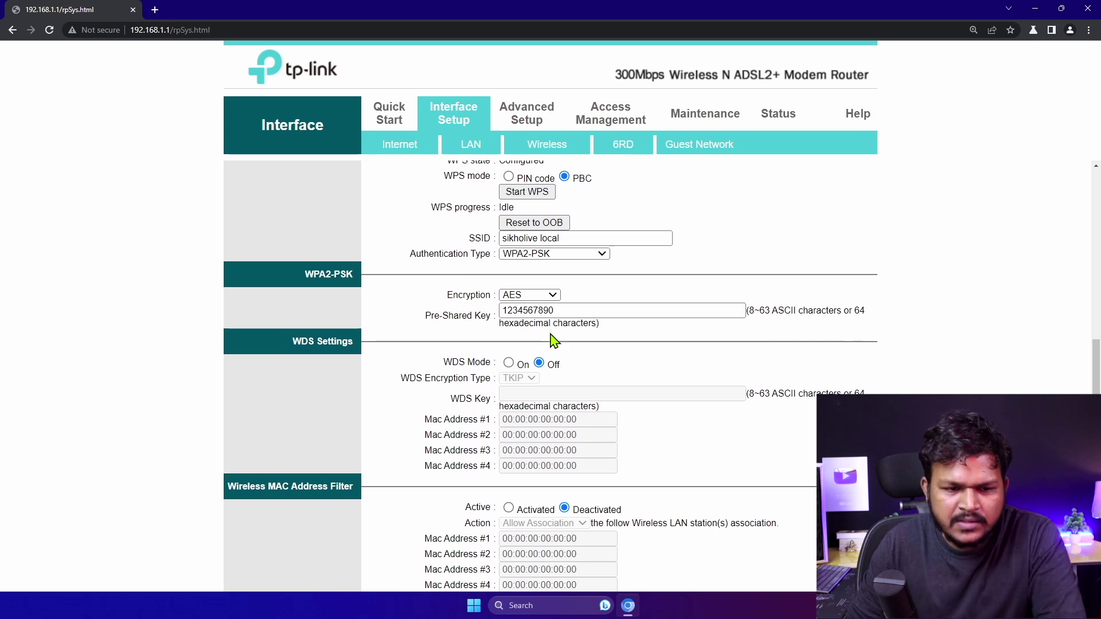
scroll(540, 390, "down", 2)
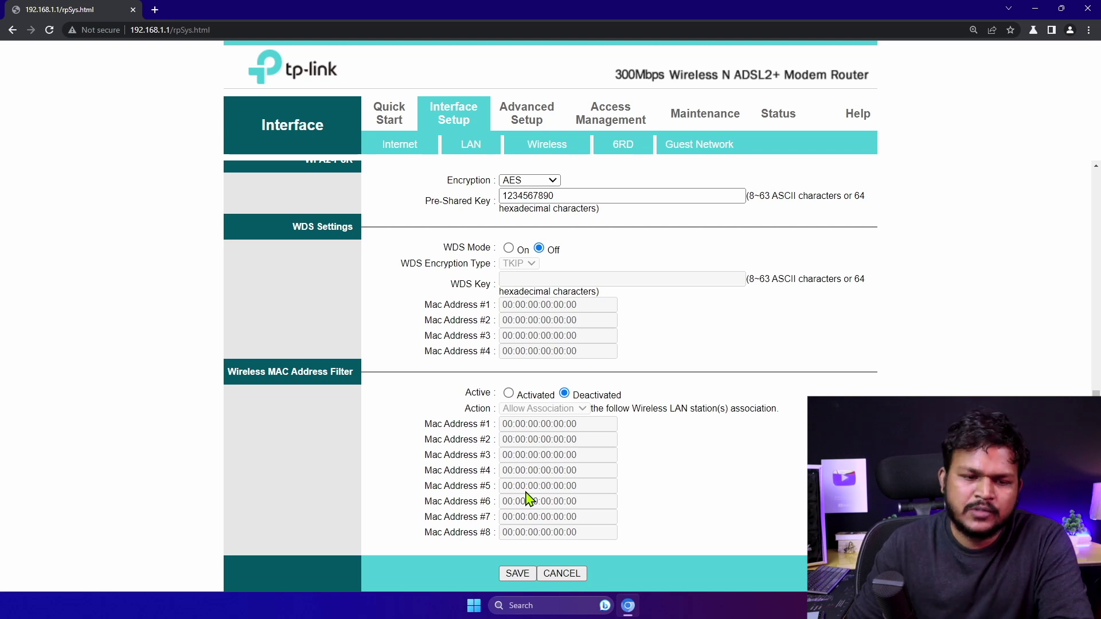
left_click(509, 393)
Set the MAC filter action to Deny Association and enter aa:aa:aa:aa:aa:aa as MAC Address #1
left_click(548, 409)
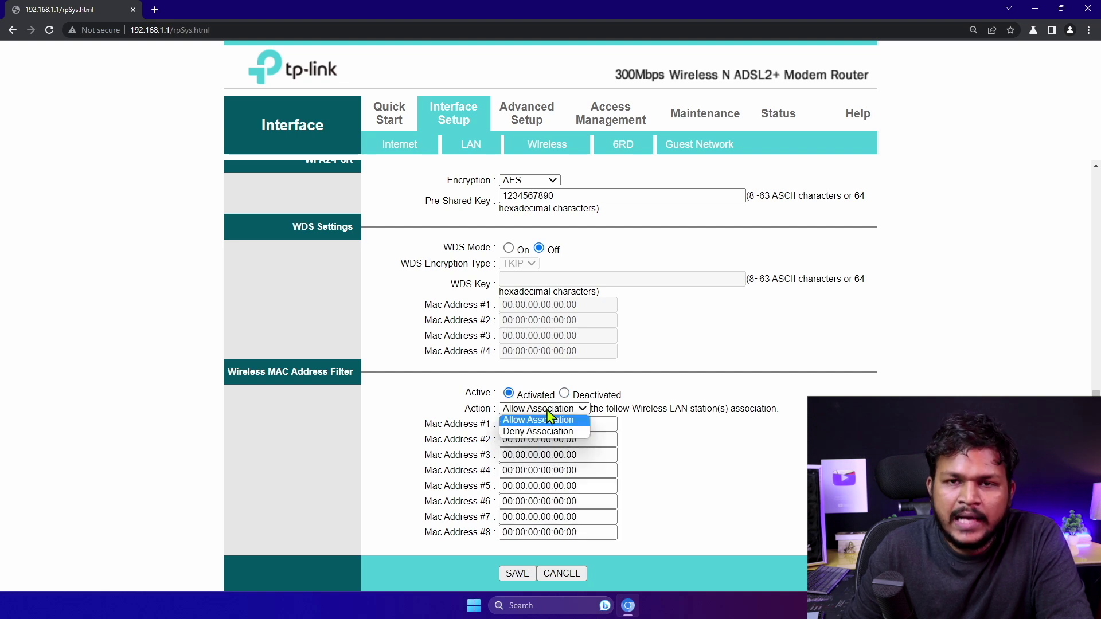
left_click(545, 421)
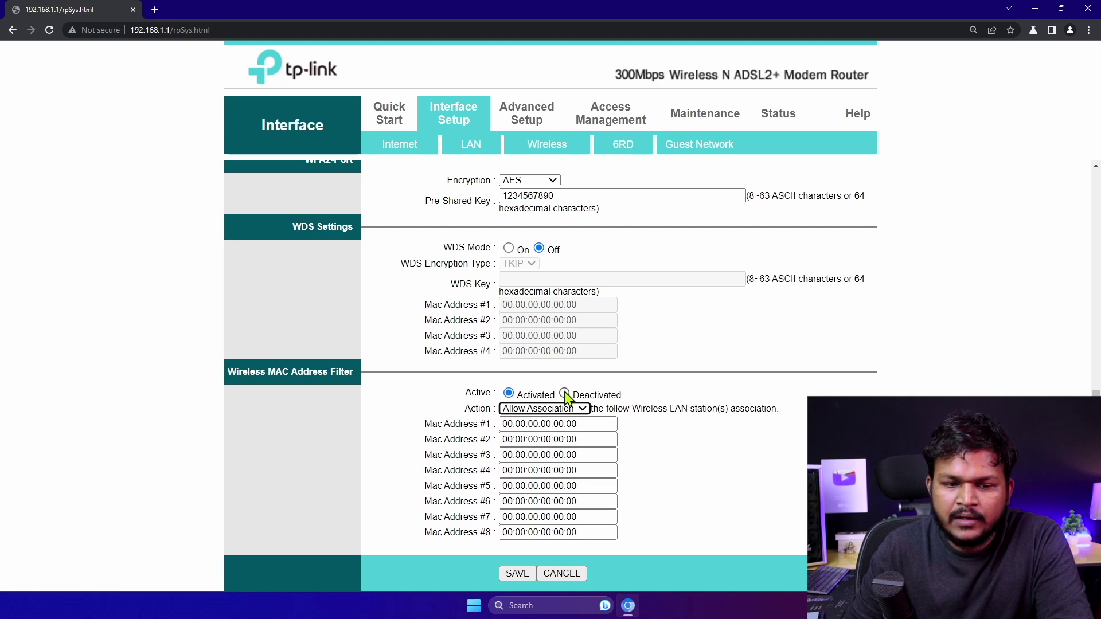
left_click(550, 408)
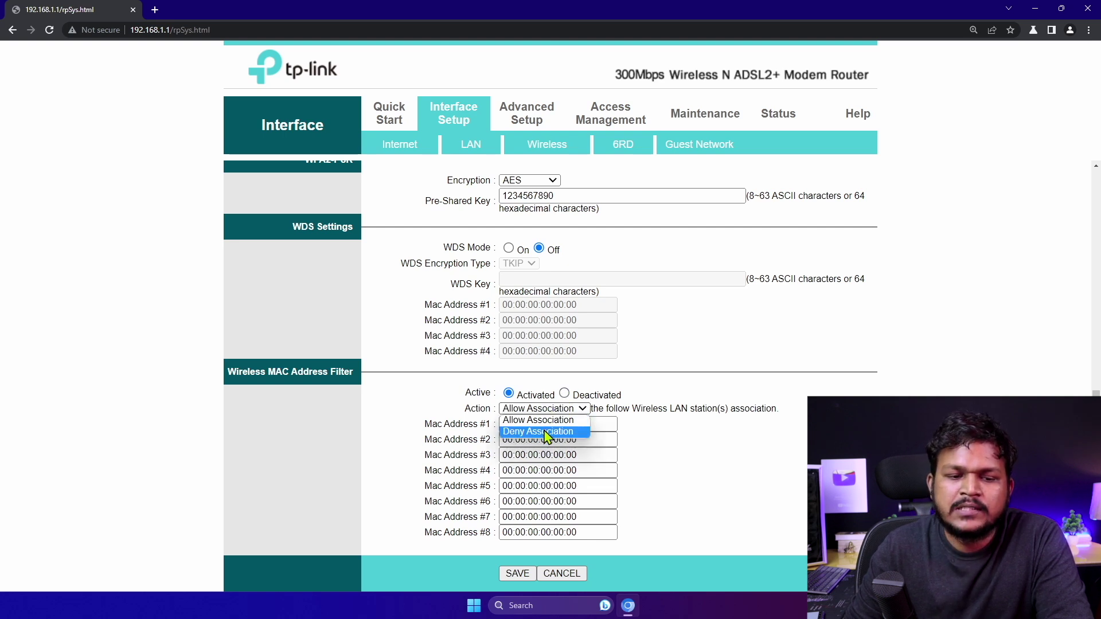
left_click(559, 434)
left_click_drag(616, 425, 475, 425)
type("aa:aa:aa")
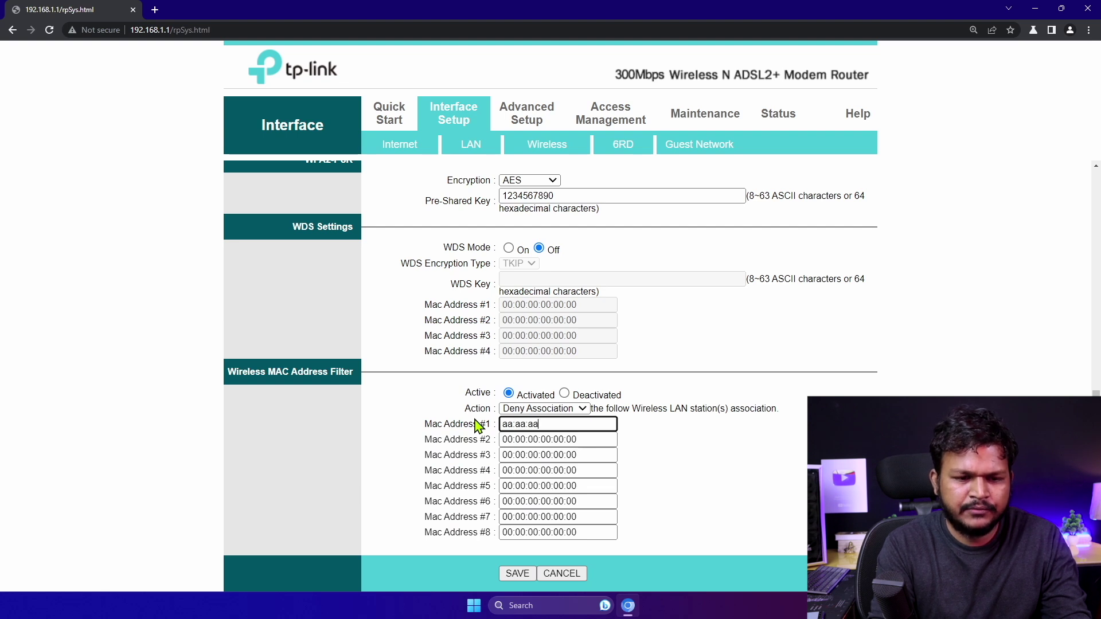
type(":aa:aa:aa")
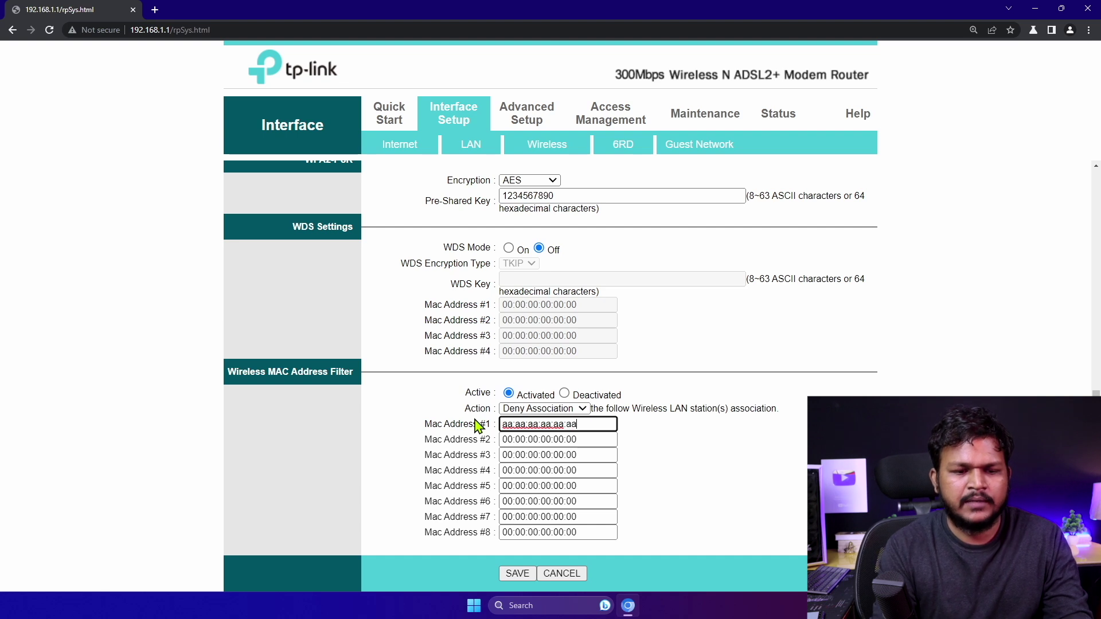
left_click(656, 461)
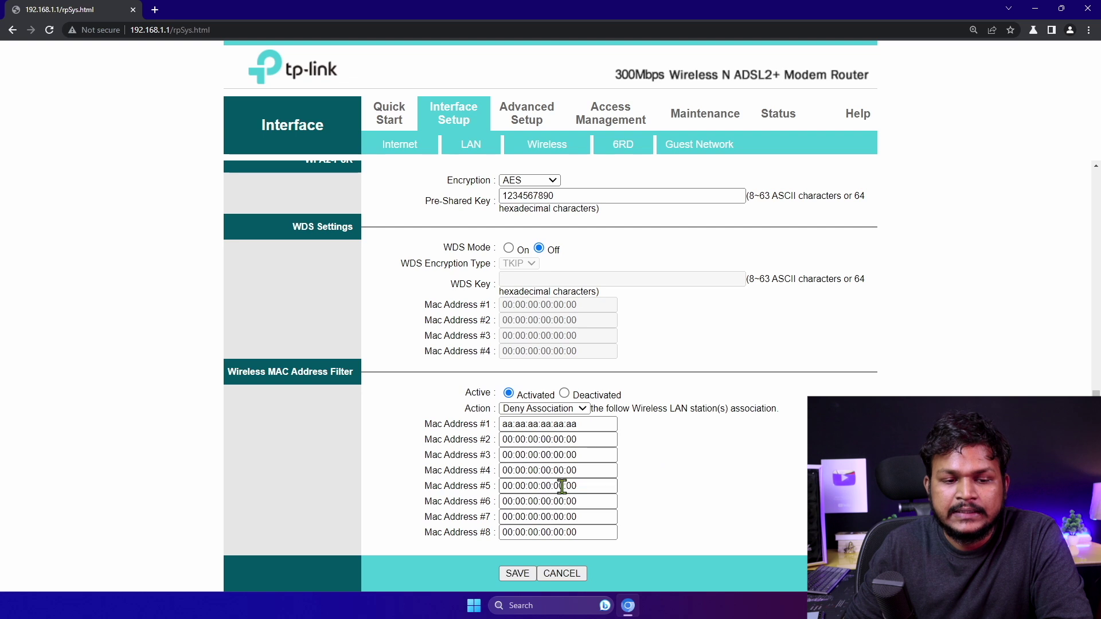
Recheck the first MAC entry and switch the filter action back to Allow Association
left_click(572, 425)
left_click_drag(590, 428, 488, 427)
left_click(668, 446)
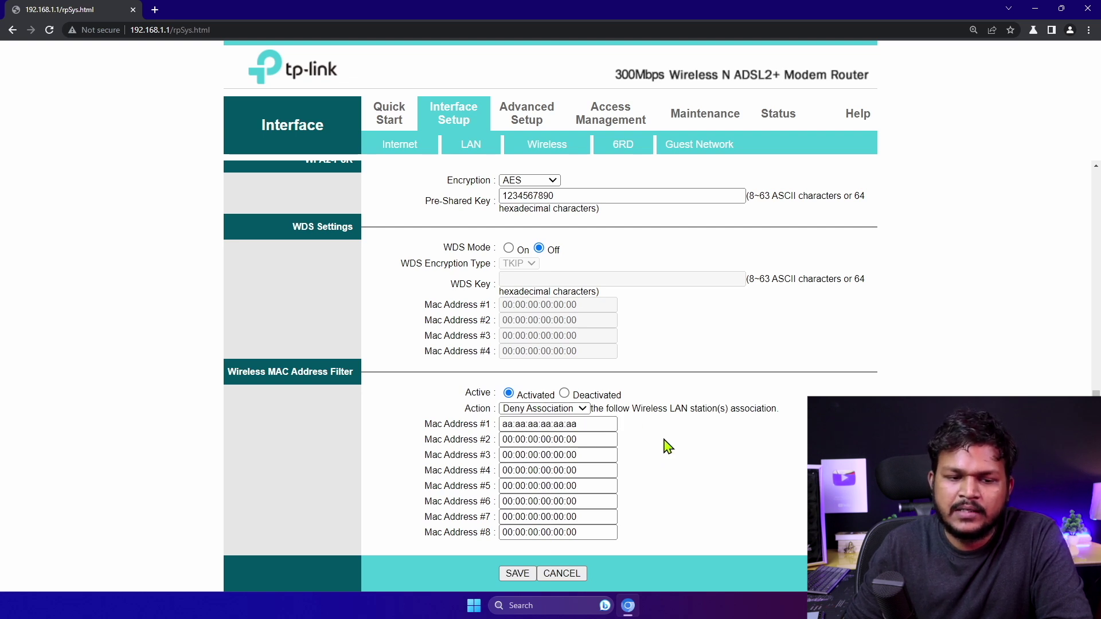
left_click(563, 408)
left_click(530, 425)
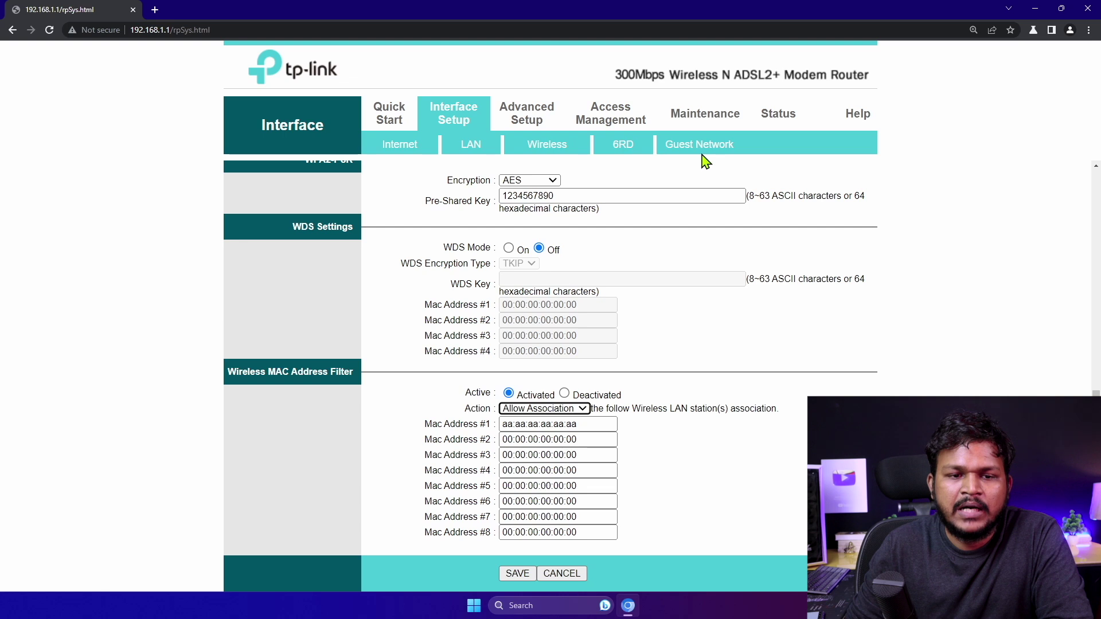
left_click(683, 151)
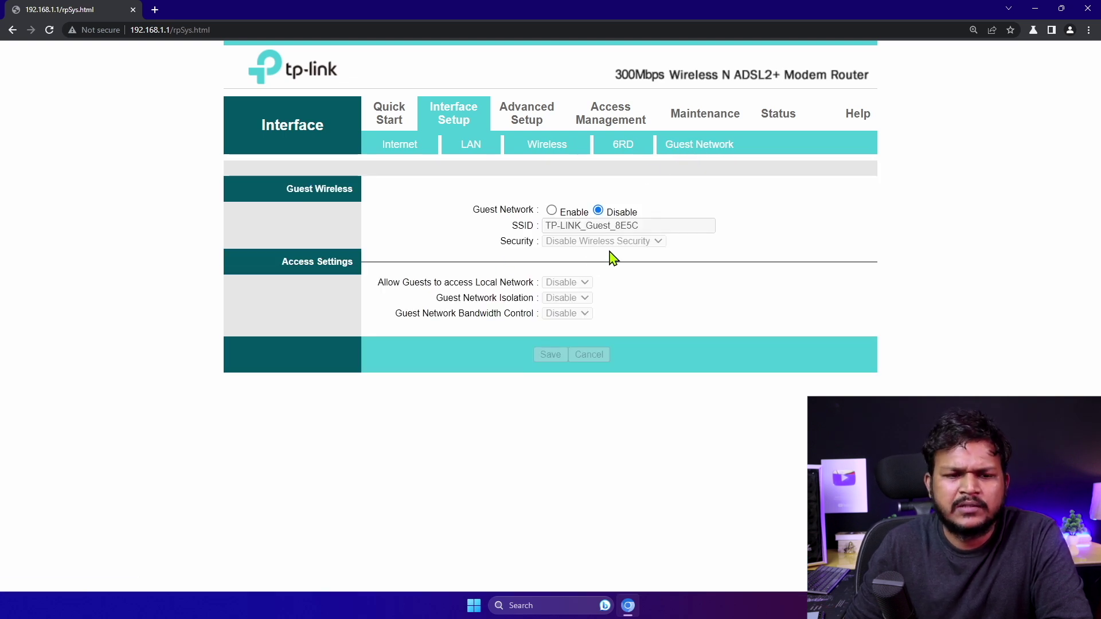
Enable the guest network, trying WPA/WPA2 Personal before setting security back to disabled
left_click(551, 210)
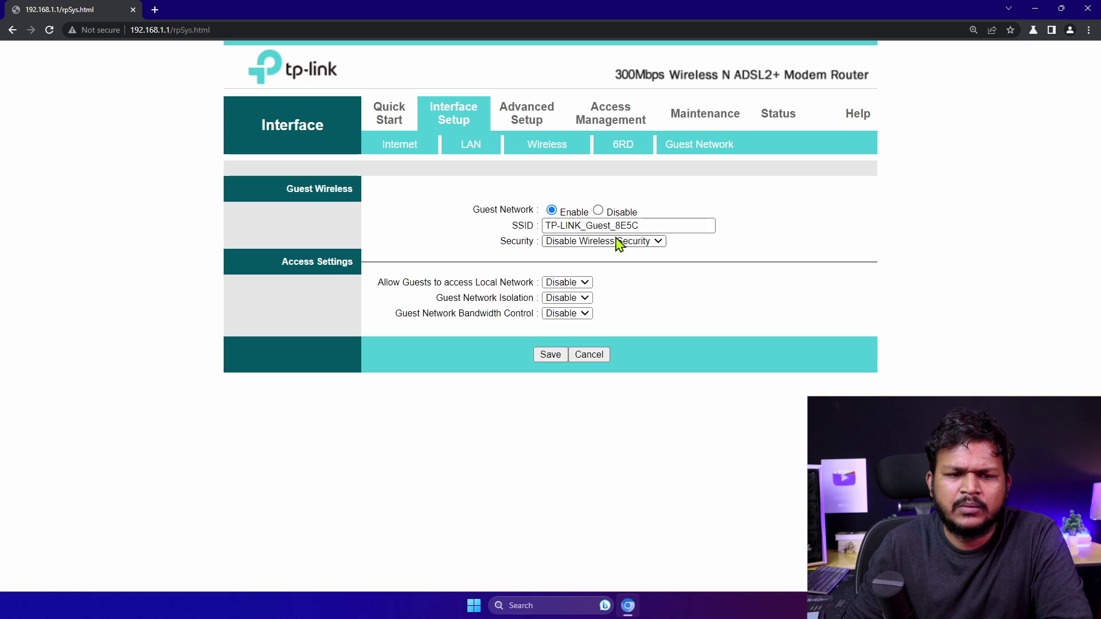
left_click(621, 241)
left_click(601, 264)
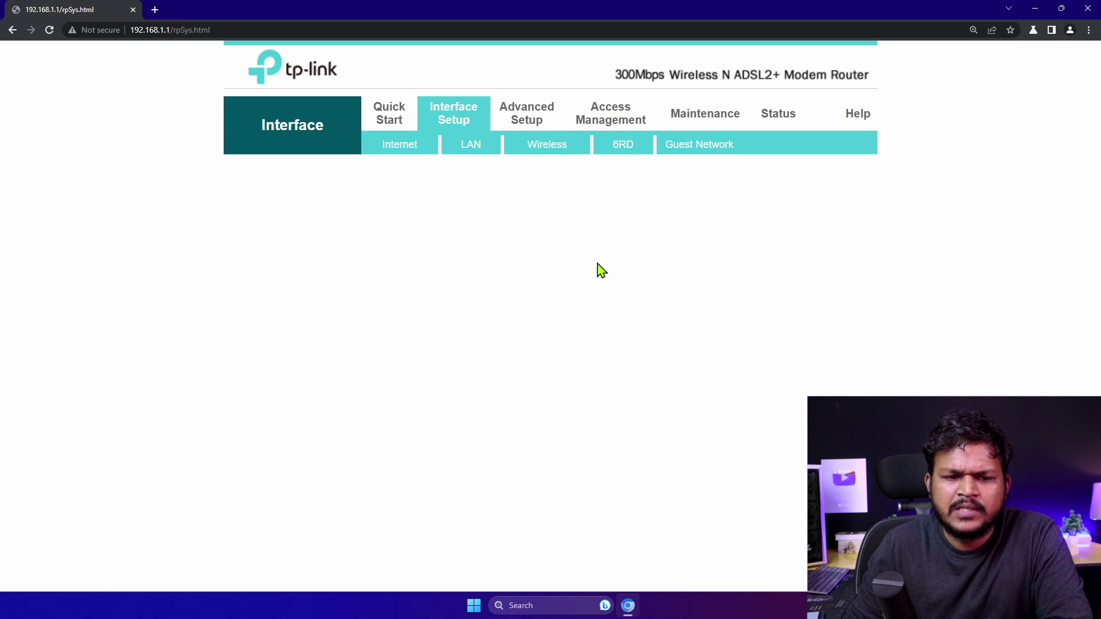
left_click(596, 242)
left_click(582, 253)
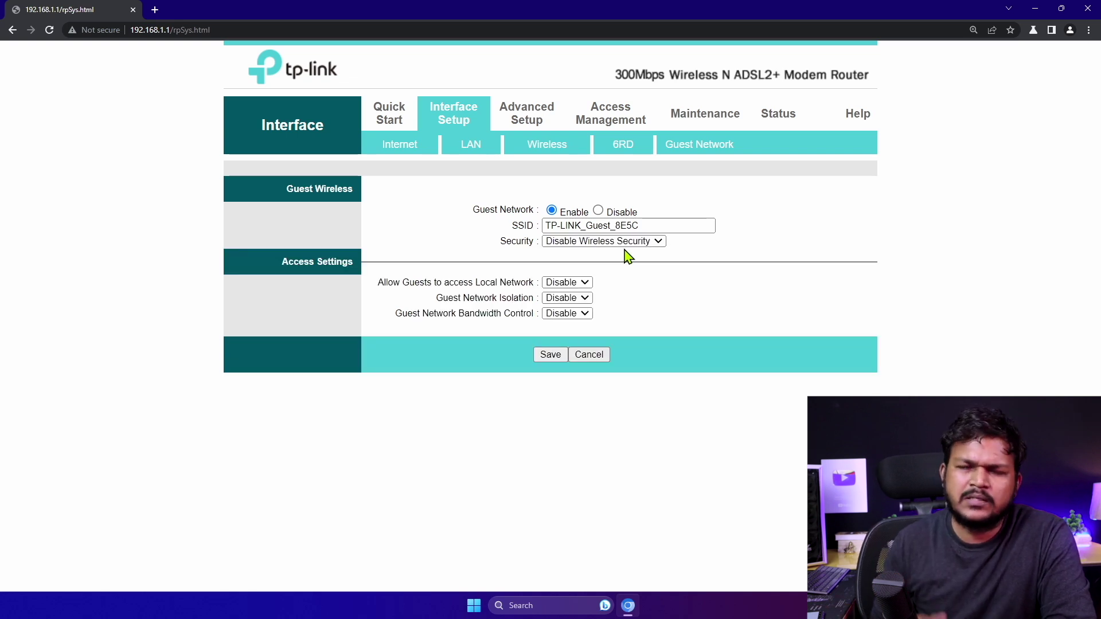
Toggle the guest network off and on, leaving local-network access and isolation disabled
left_click(599, 212)
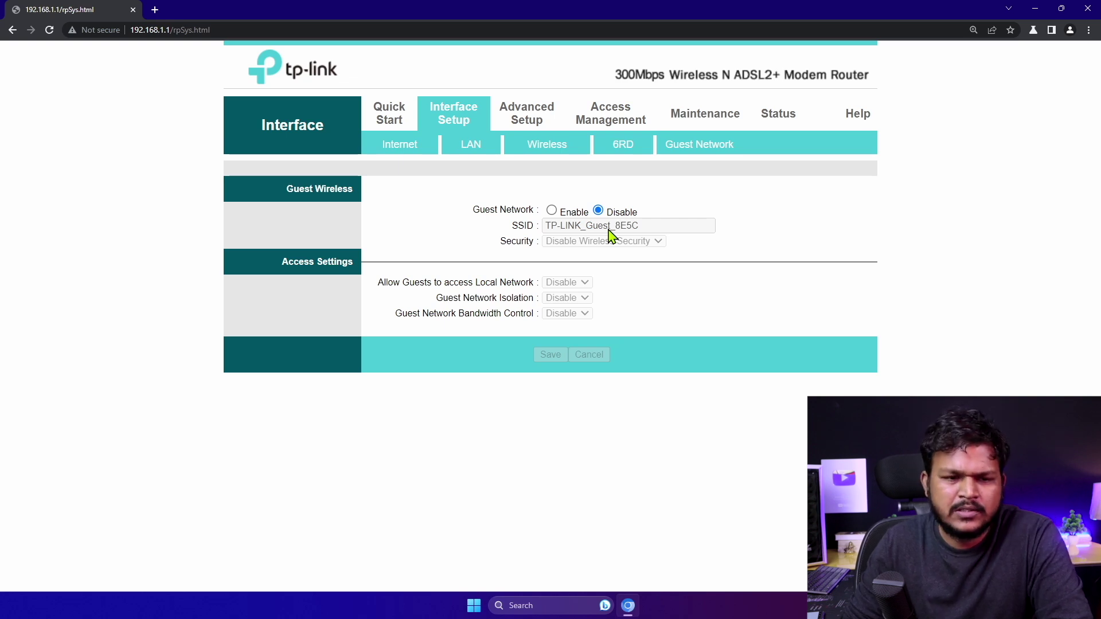
left_click(551, 210)
left_click(566, 282)
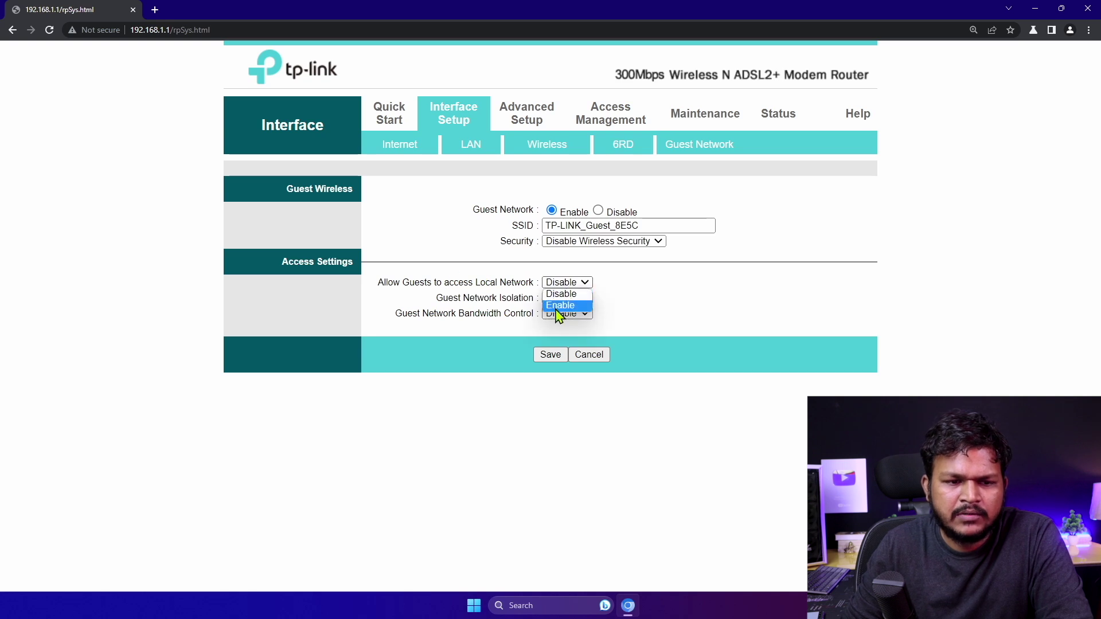
left_click(602, 302)
left_click(561, 299)
left_click(634, 326)
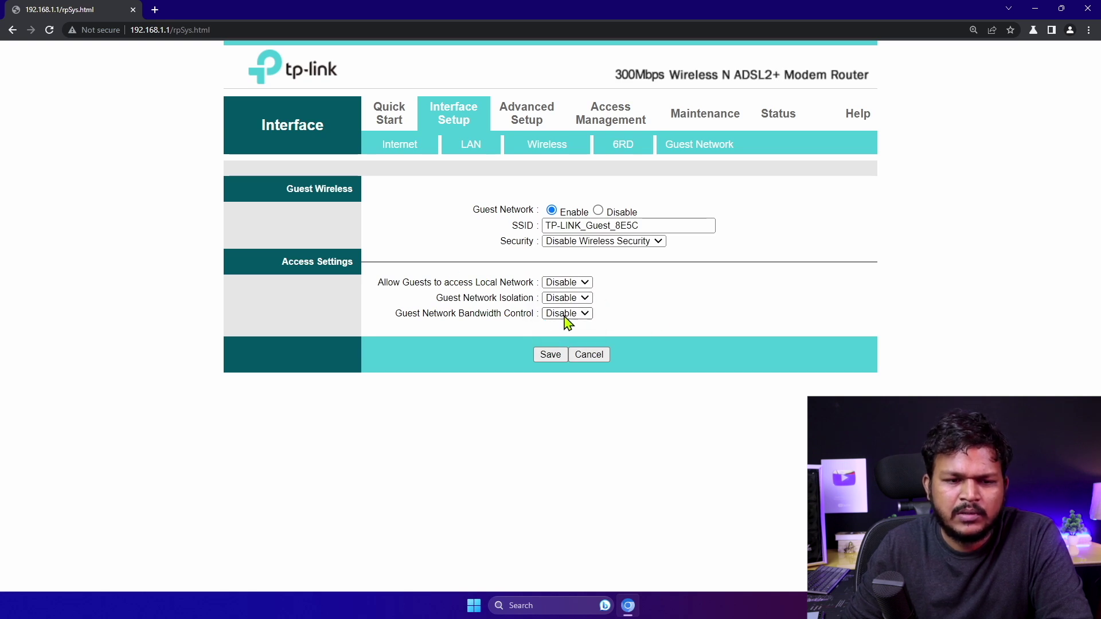
left_click(392, 115)
Review the Internet settings and LAN DHCP: enabled, starting at 192.168.1.100, pool of 101
left_click(475, 118)
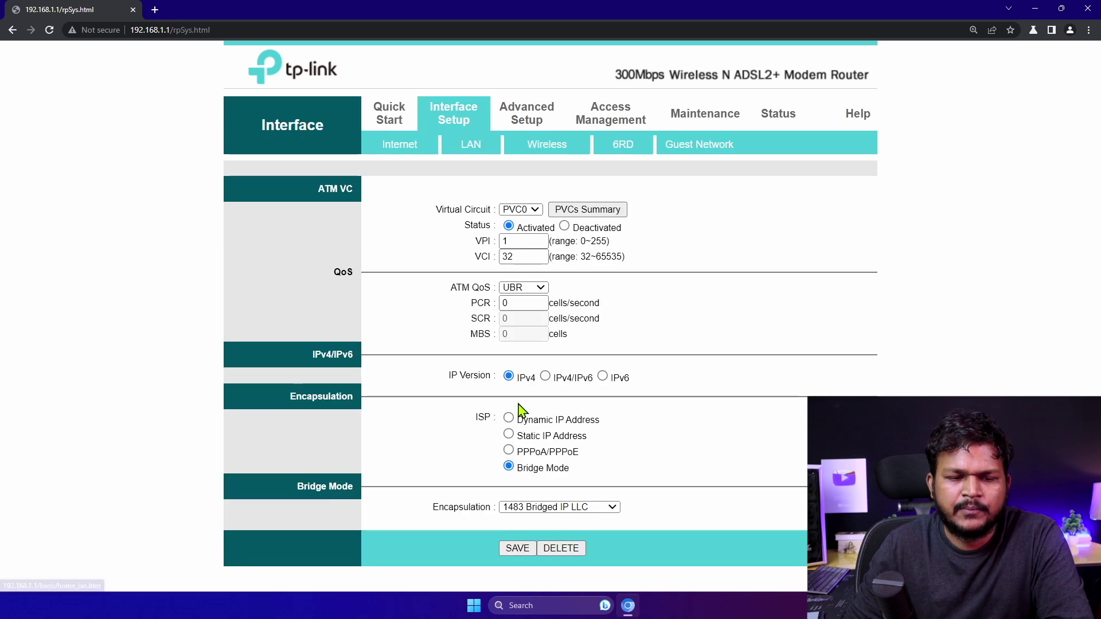
left_click(398, 151)
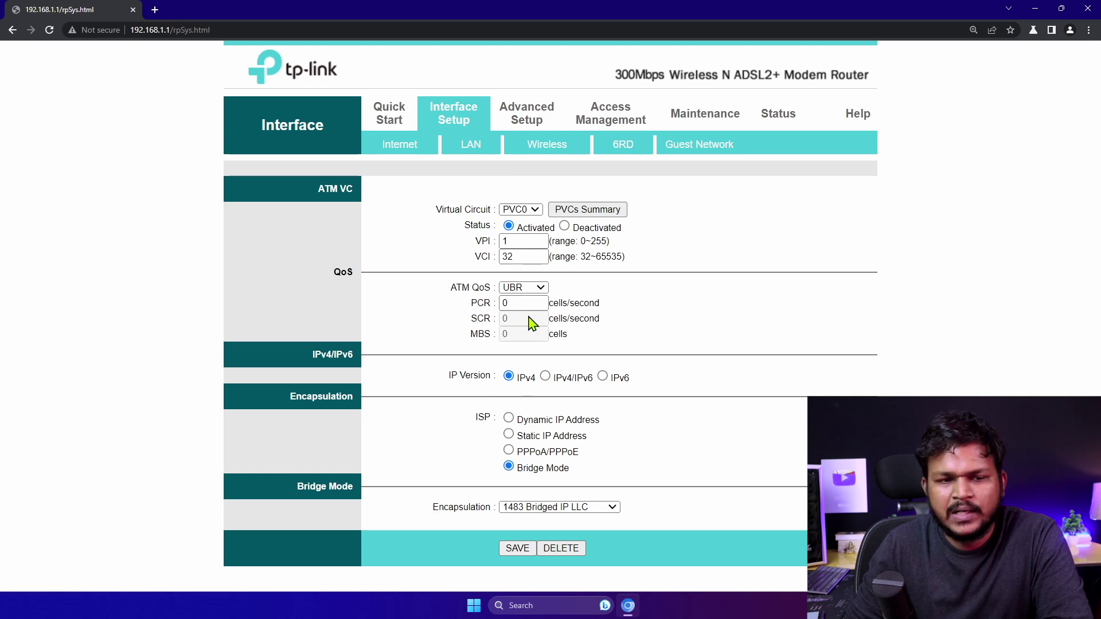
left_click(468, 146)
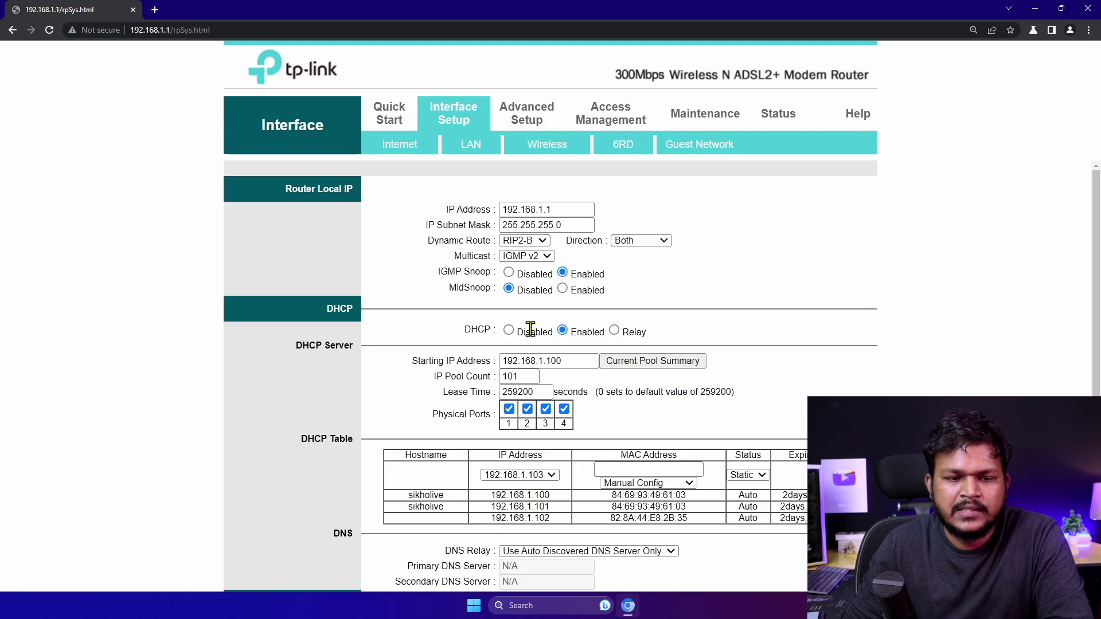
left_click(562, 331)
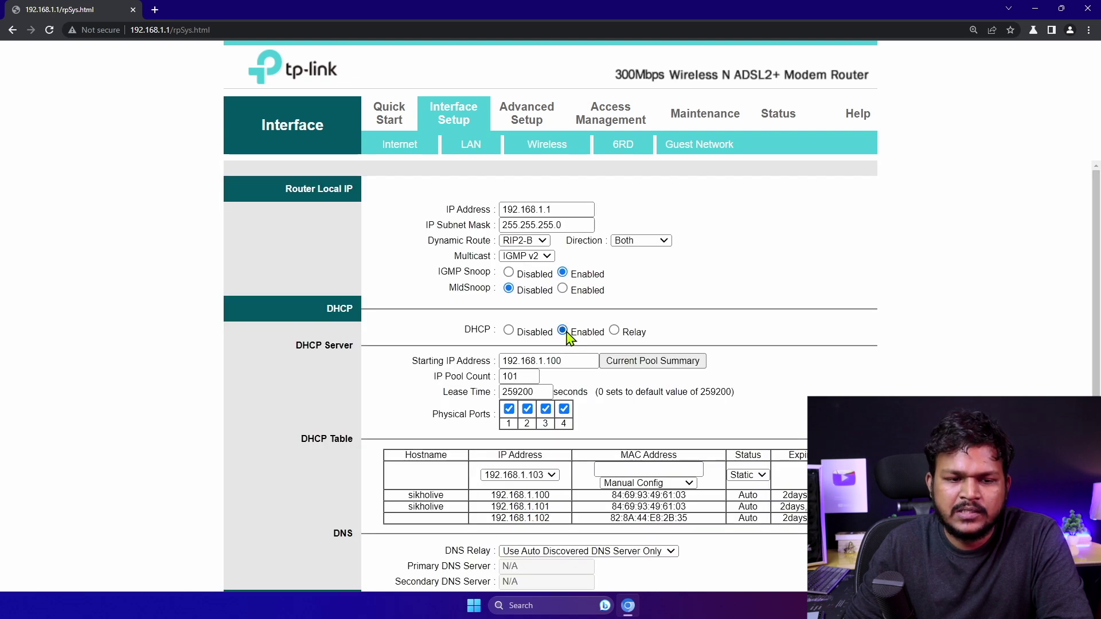
left_click_drag(568, 361, 543, 361)
double_click(524, 377)
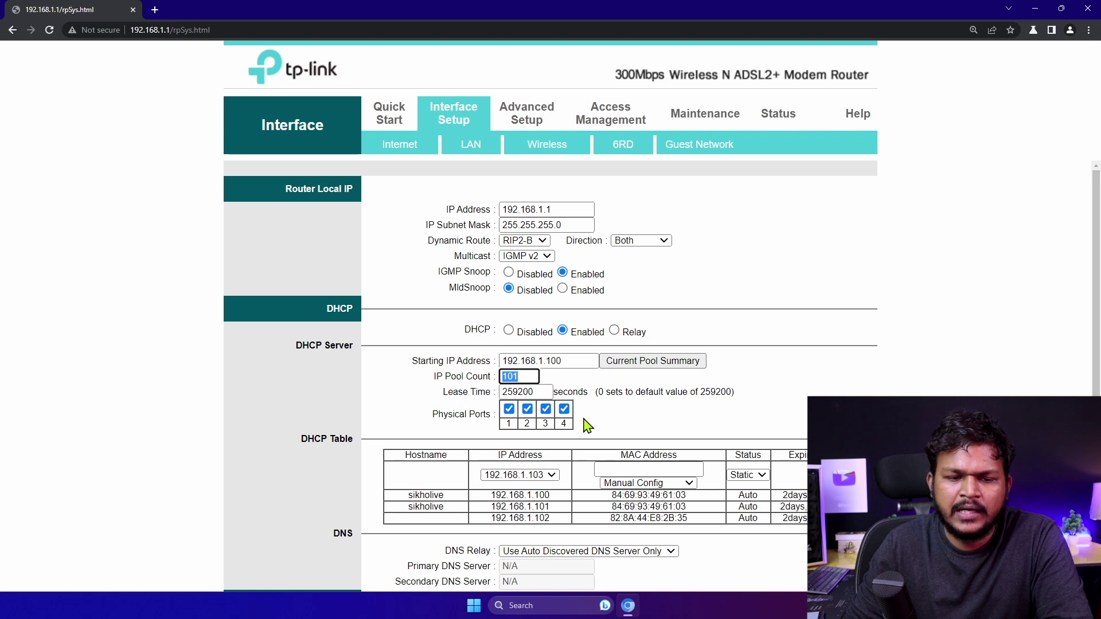
scroll(582, 424, "down", 2)
scroll(583, 420, "down", 1)
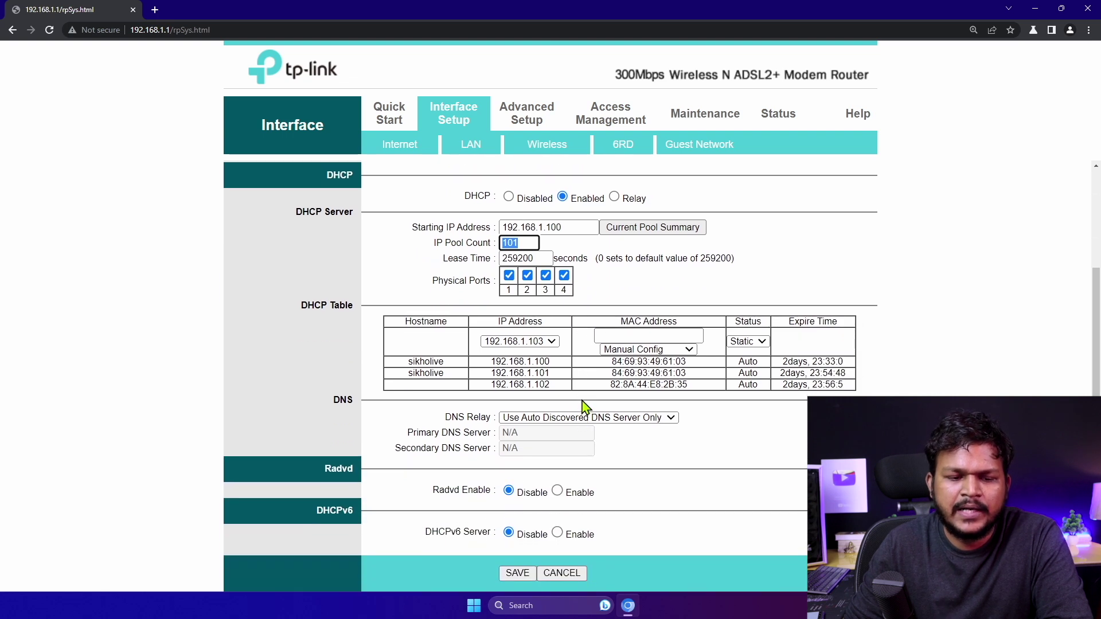
scroll(583, 407, "up", 3)
left_click(548, 148)
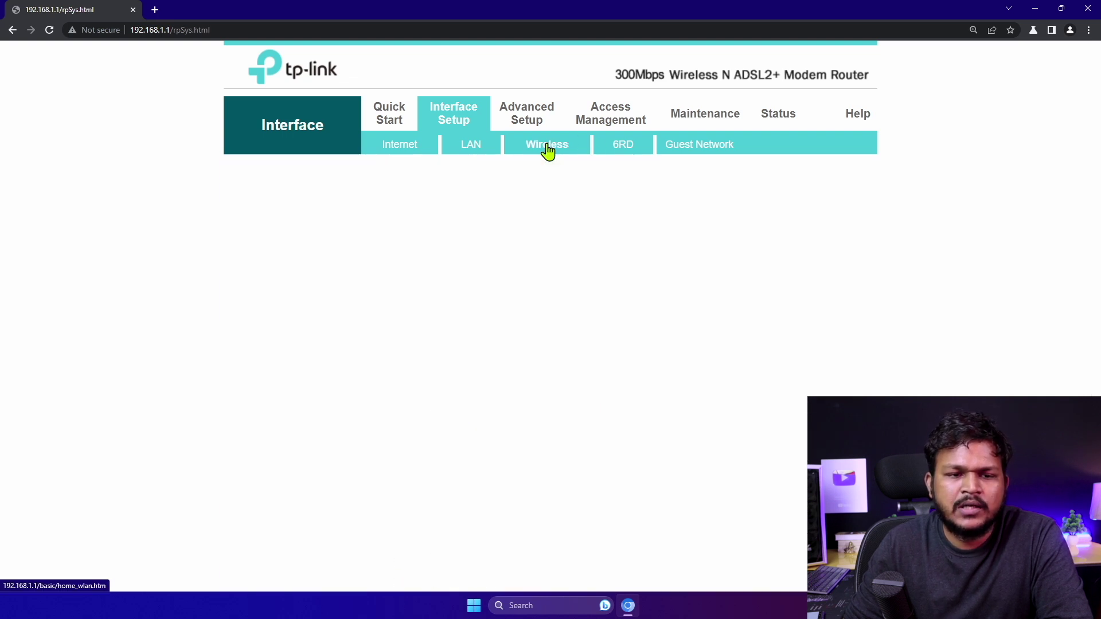
Check the SSID and pre-shared key fields, then go to Maintenance > Administration password settings
scroll(570, 295, "down", 7)
scroll(579, 270, "up", 7)
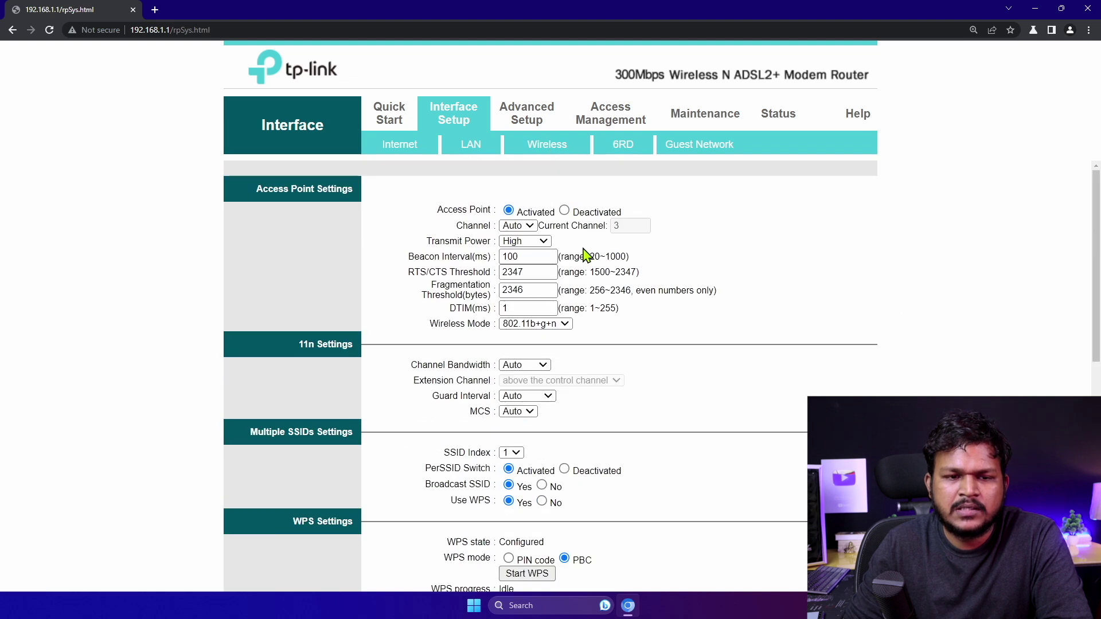
scroll(550, 380, "down", 6)
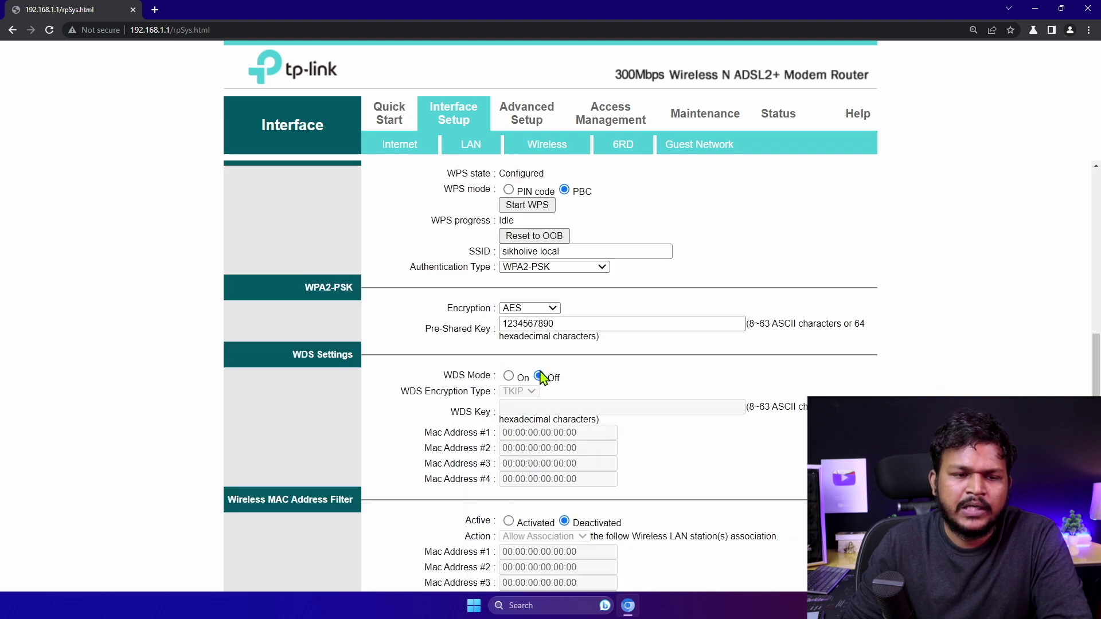
scroll(541, 378, "down", 1)
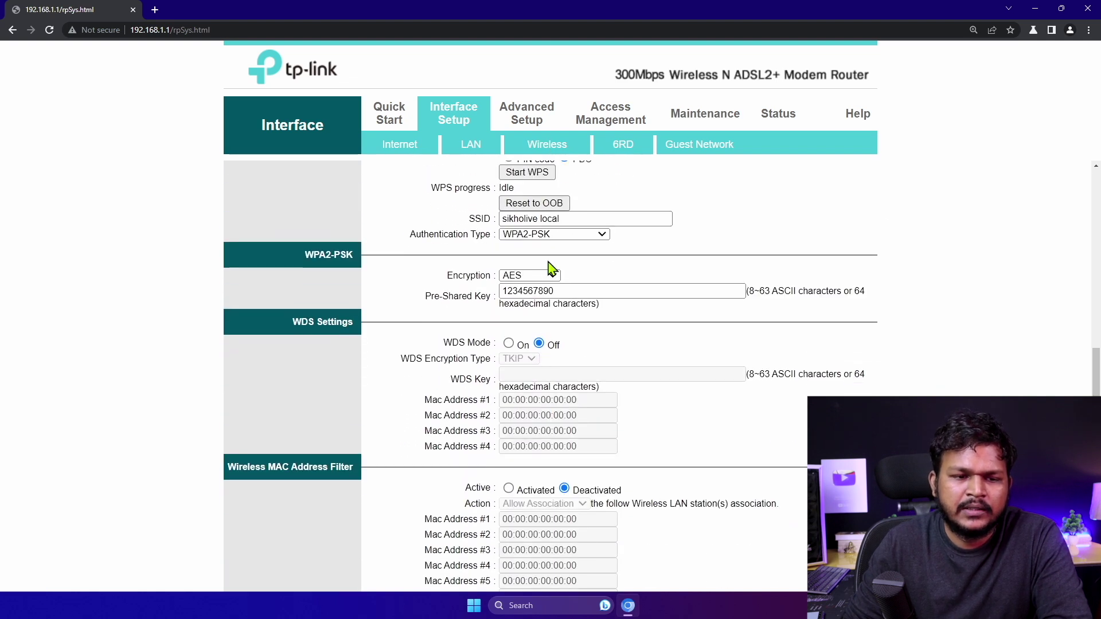
triple_click(569, 219)
left_click_drag(591, 293, 449, 290)
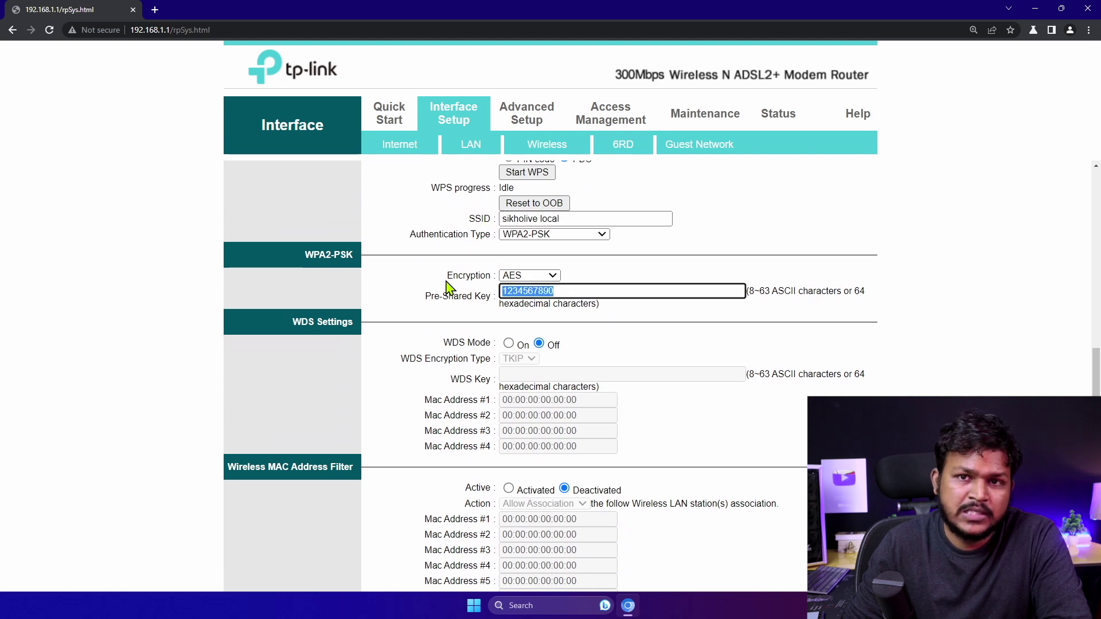
scroll(542, 294, "up", 5)
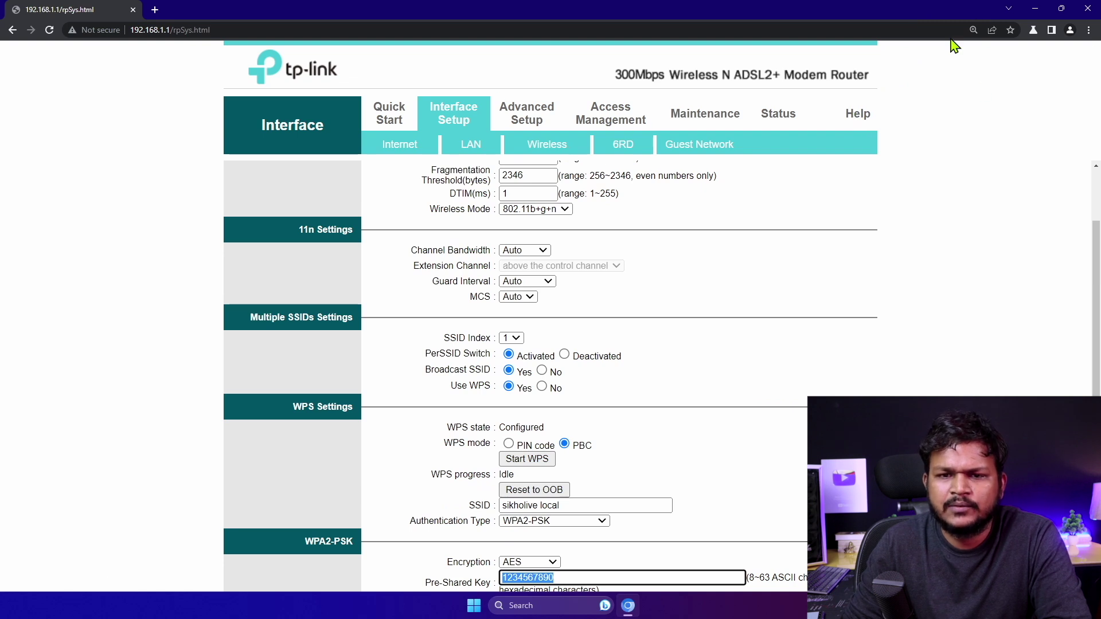
left_click(700, 116)
left_click(516, 225)
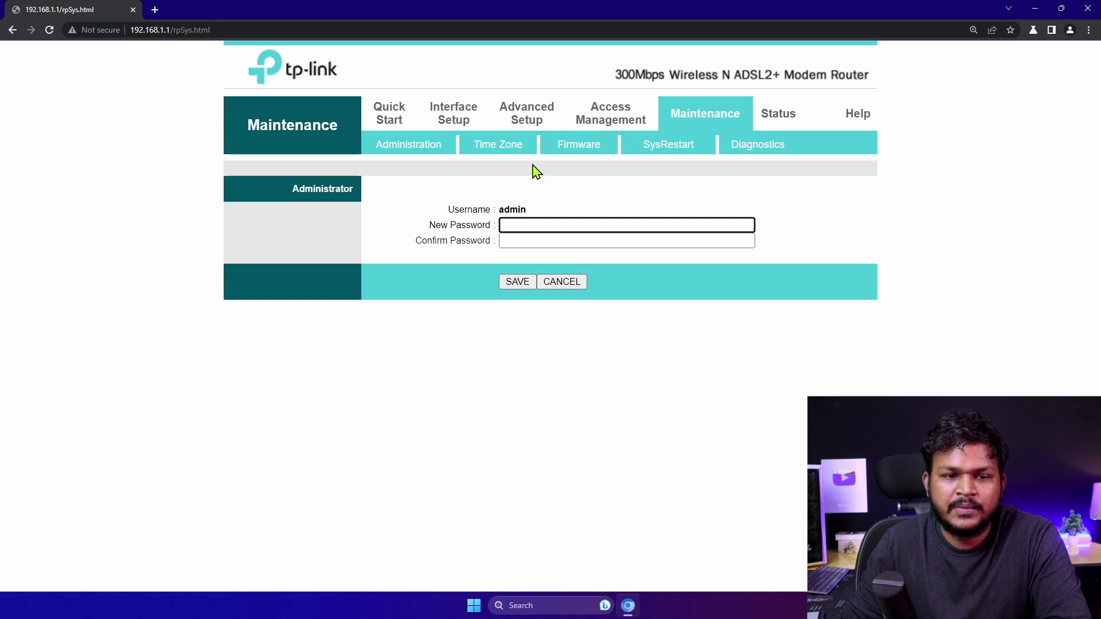
Close the Chrome window showing the router admin page
left_click(1088, 9)
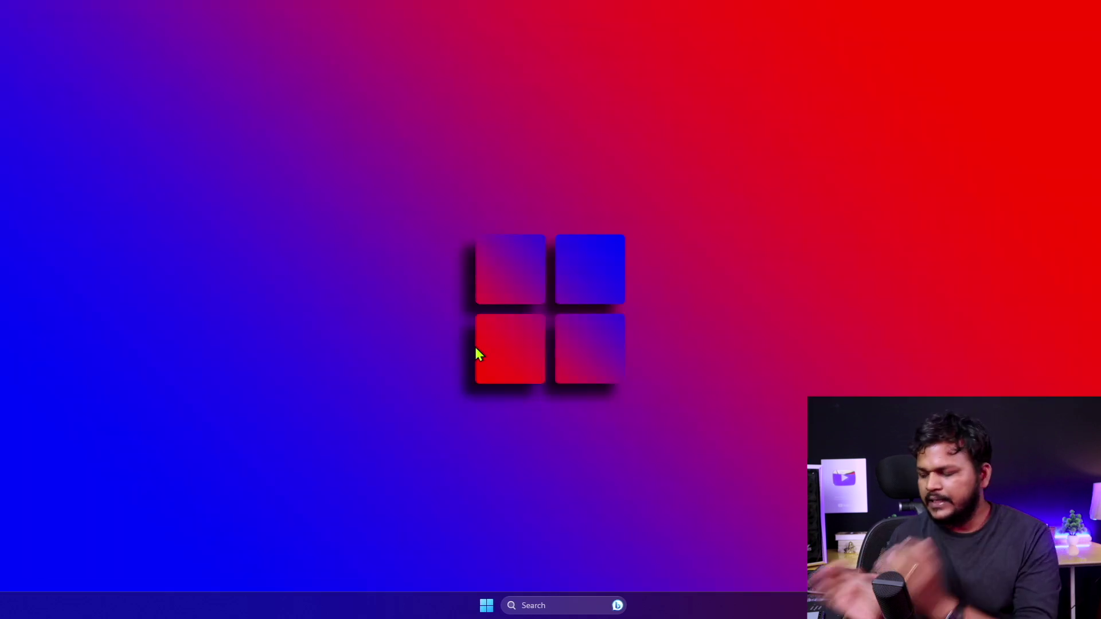